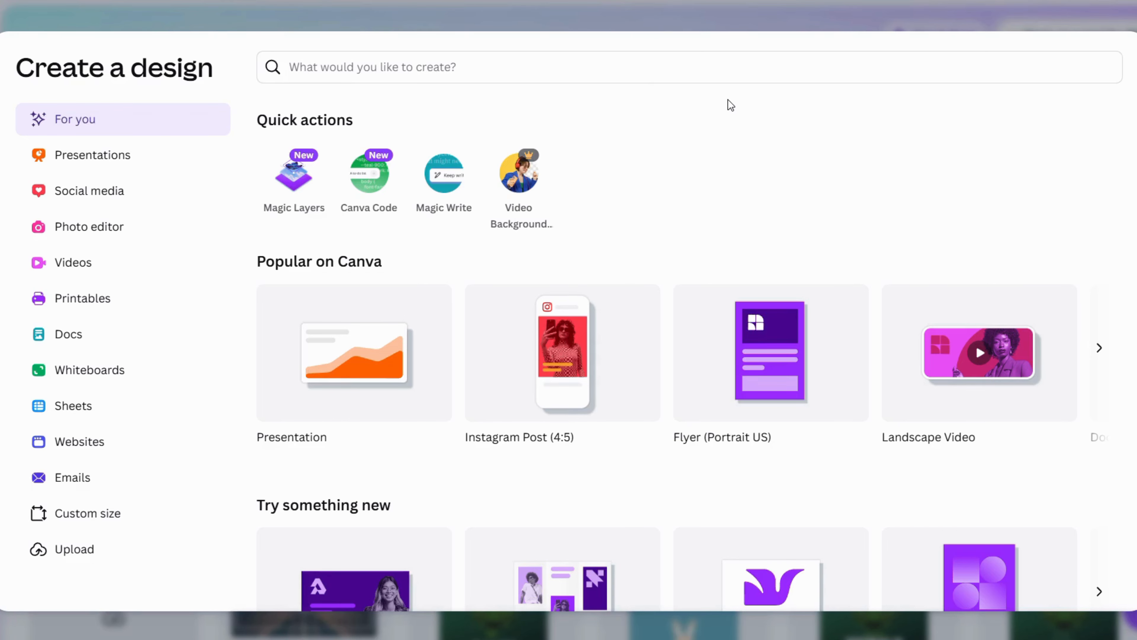
Search the design types for "poster", create a blank Poster (Portrait A2) design and dismiss the Memory Saver offer
left_click(438, 67)
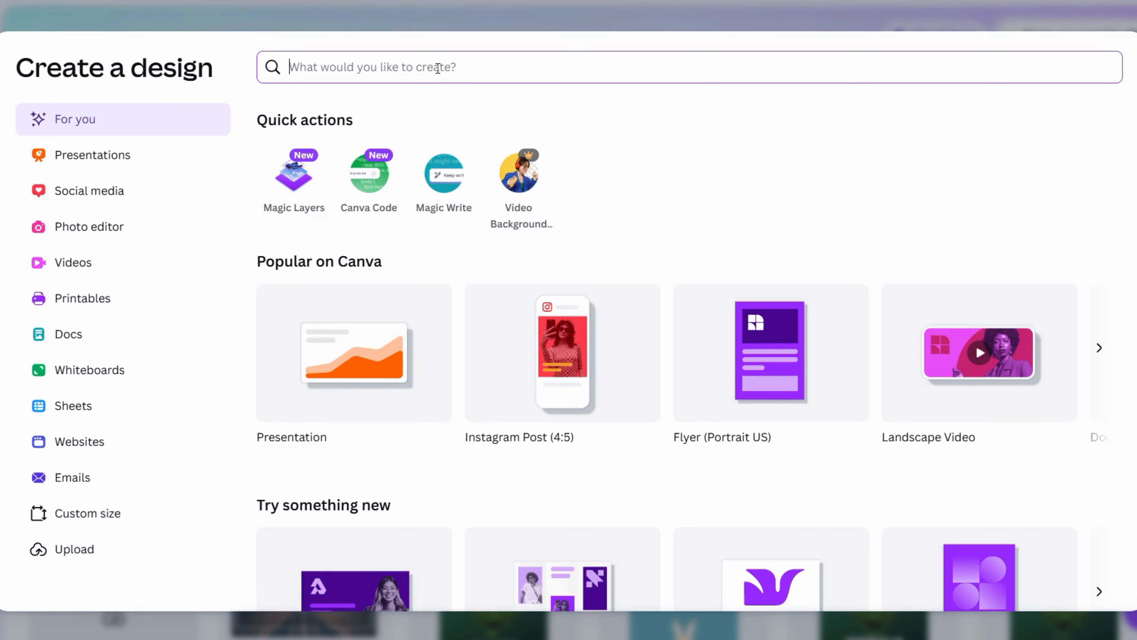
type("poste")
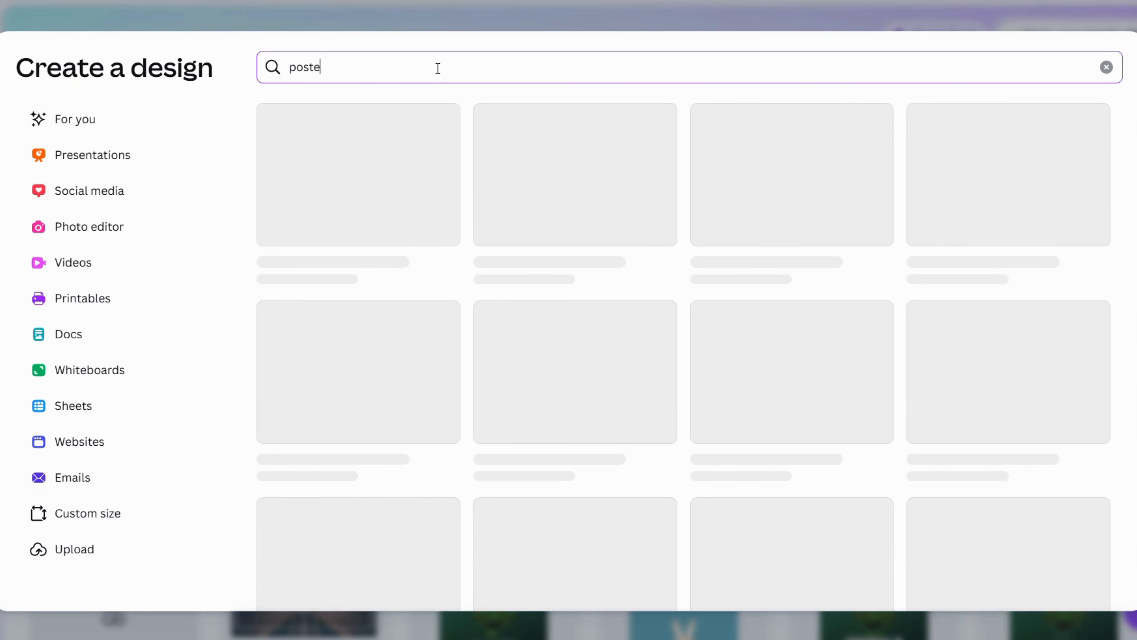
type("r")
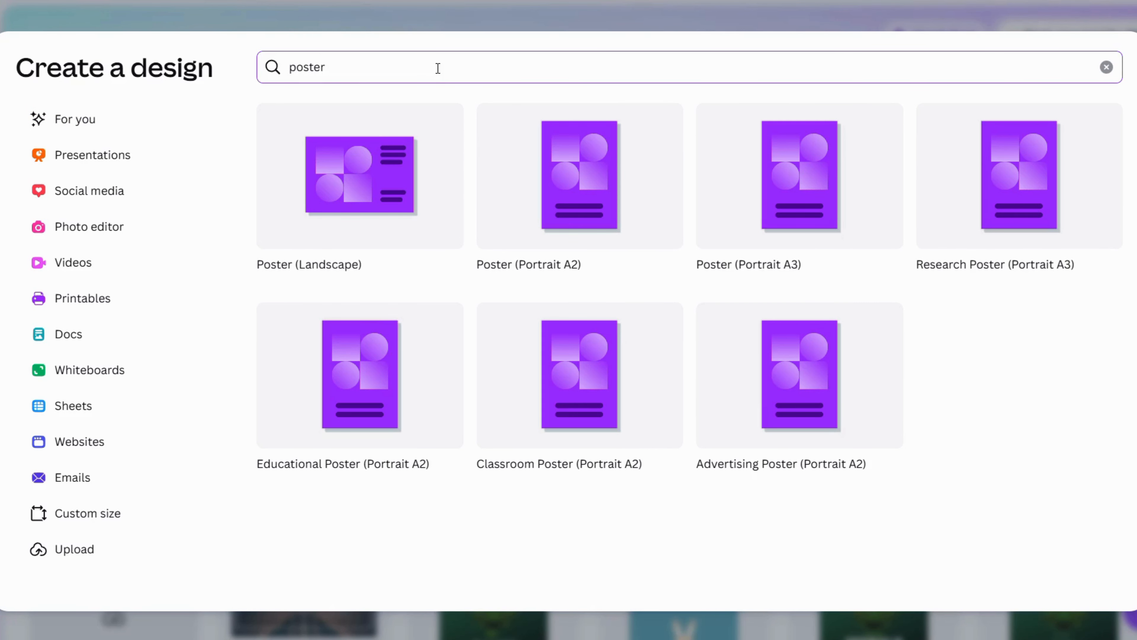
left_click(561, 208)
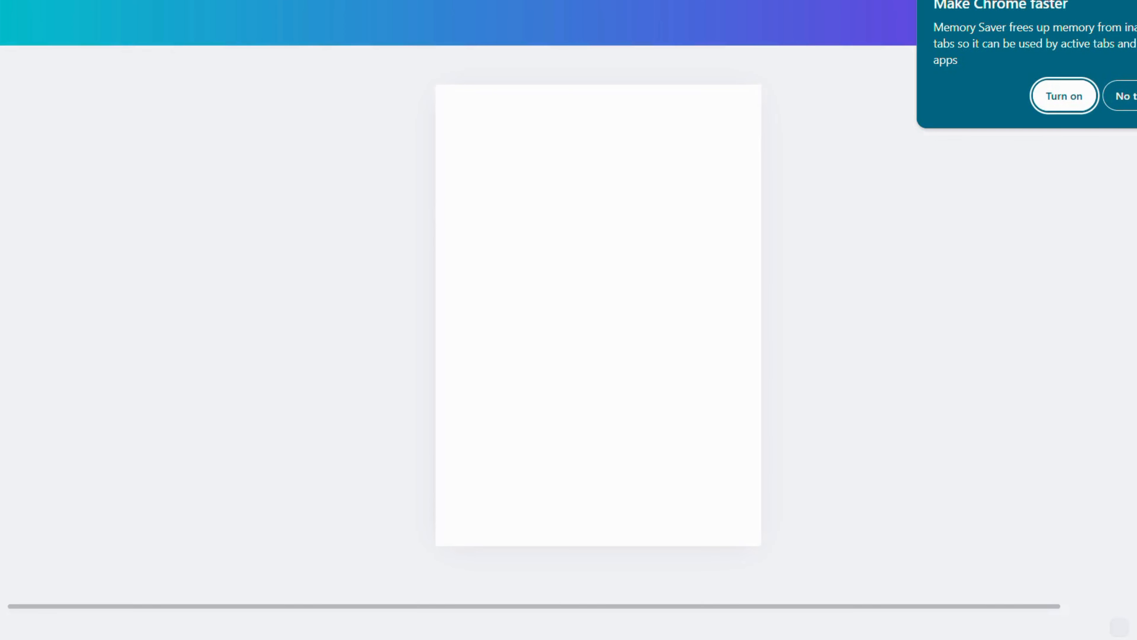
left_click(1130, 96)
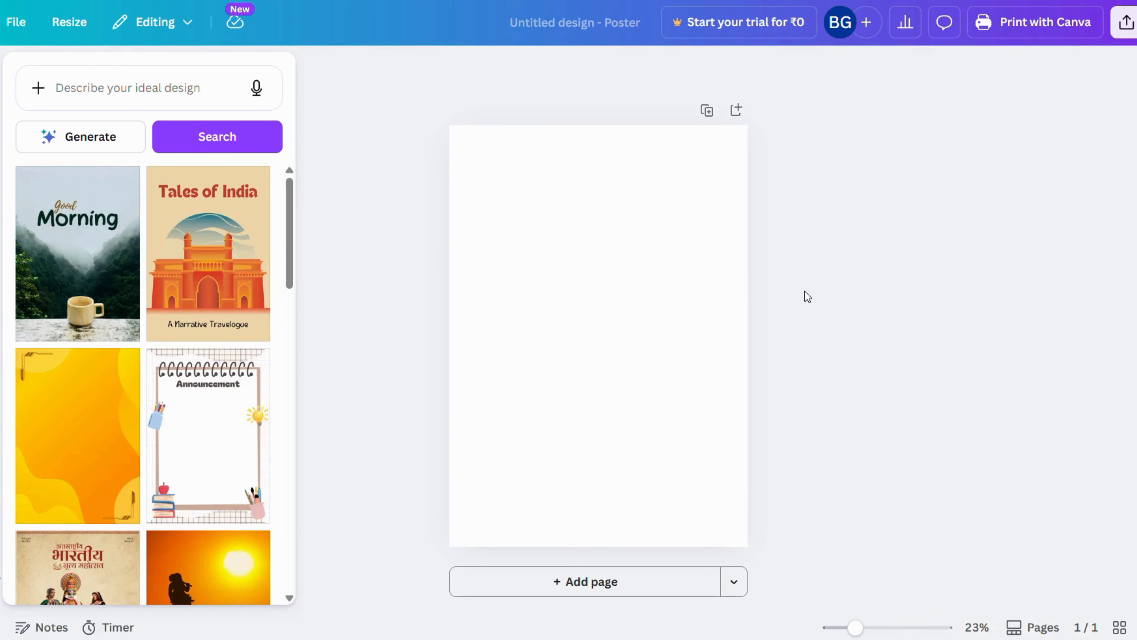
Select the blank poster page and open its background color choices, down to the default gradients
left_click(652, 298)
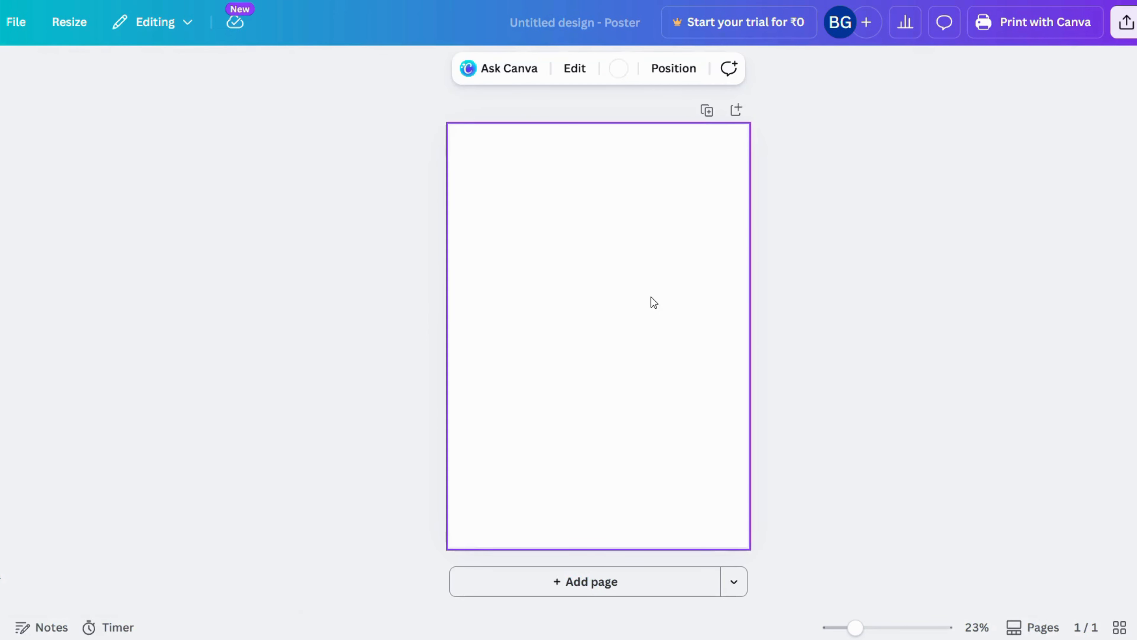
left_click(618, 71)
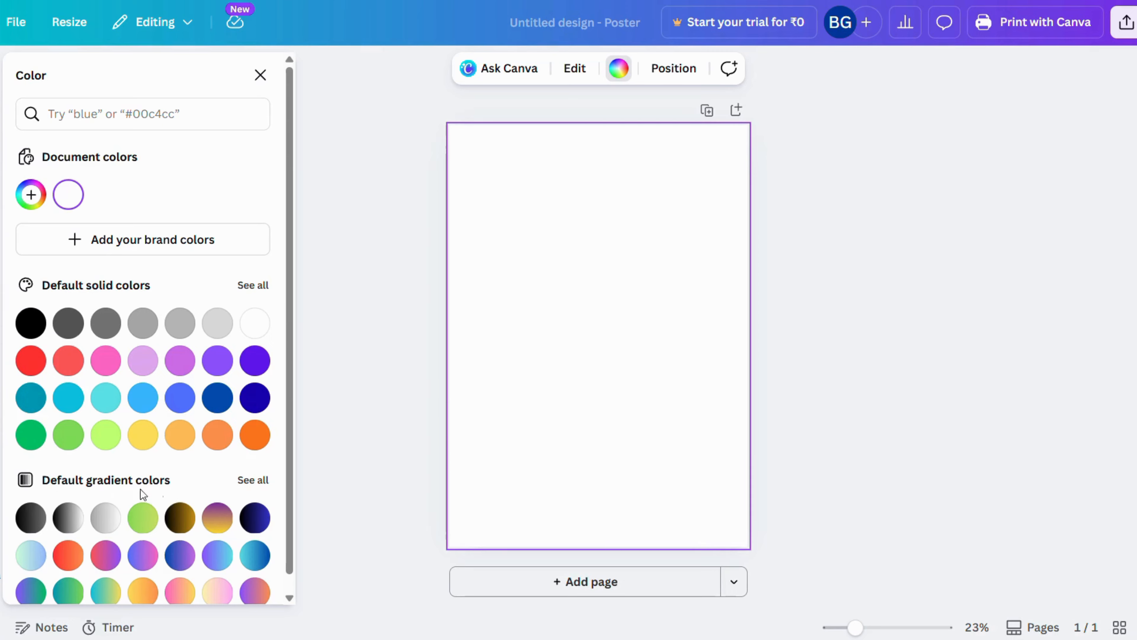
scroll(155, 535, "down", 1)
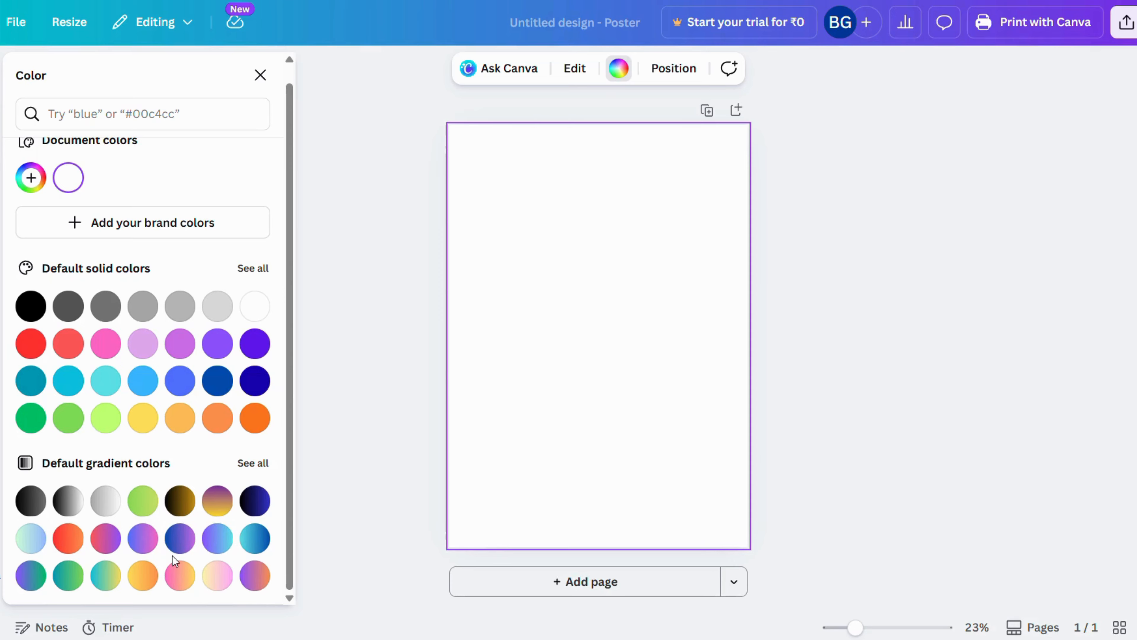
Try the black-to-gray, green and blue-to-pink default gradients as the page background, and clear the background again
left_click(31, 501)
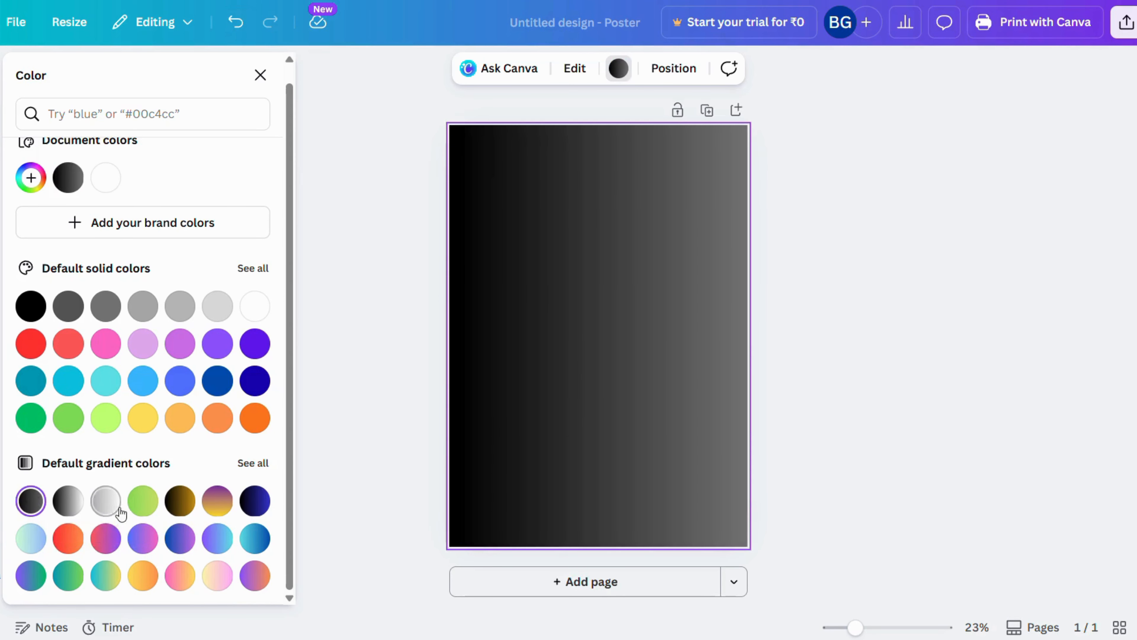
left_click(143, 501)
left_click(145, 541)
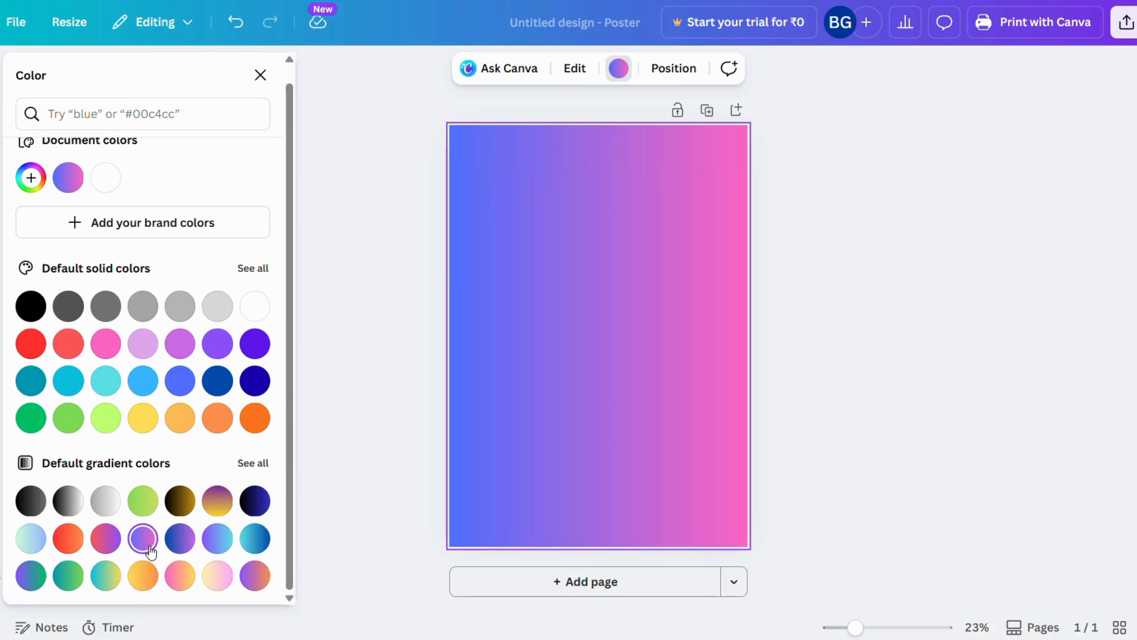
key("Delete")
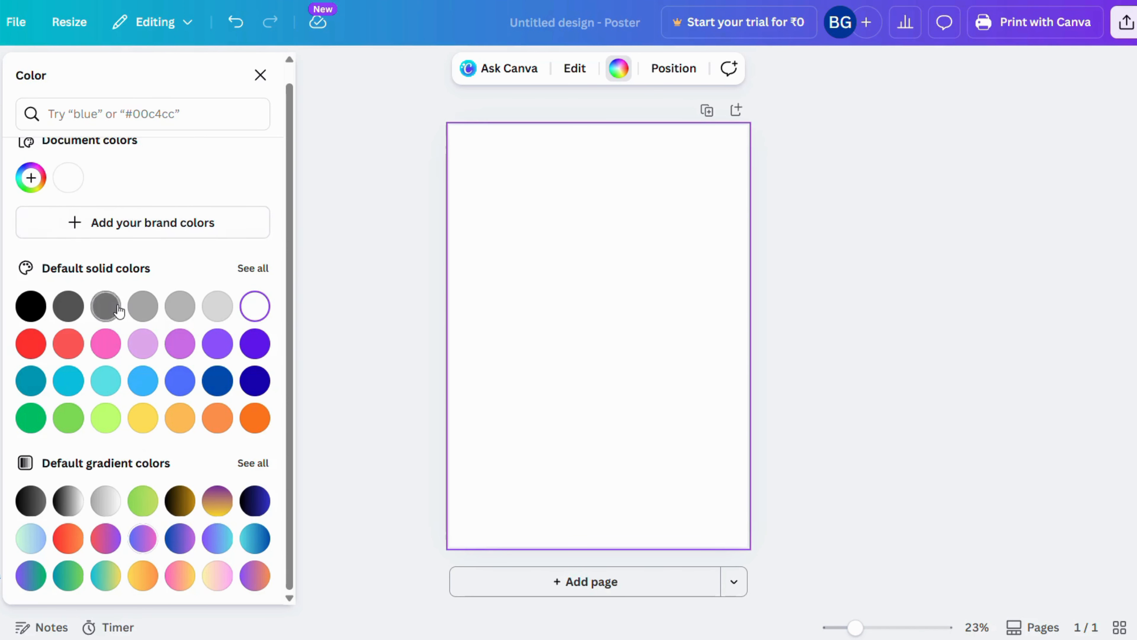
scroll(117, 307, "up", 1)
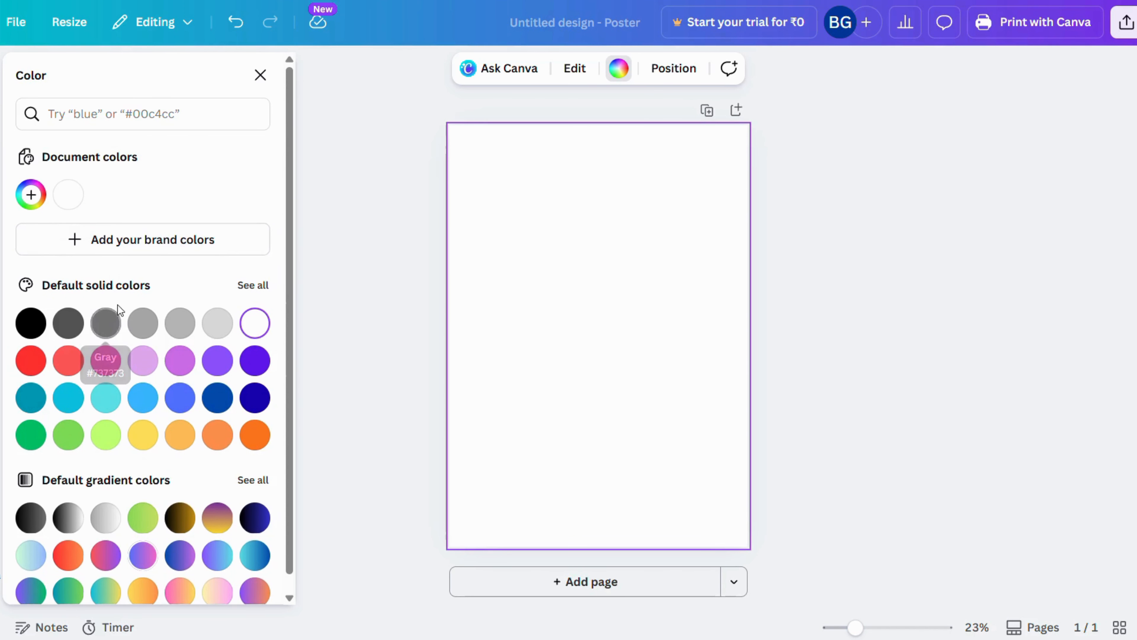
Give the page background a new custom gradient and set its first color to red #FF0000
left_click(30, 195)
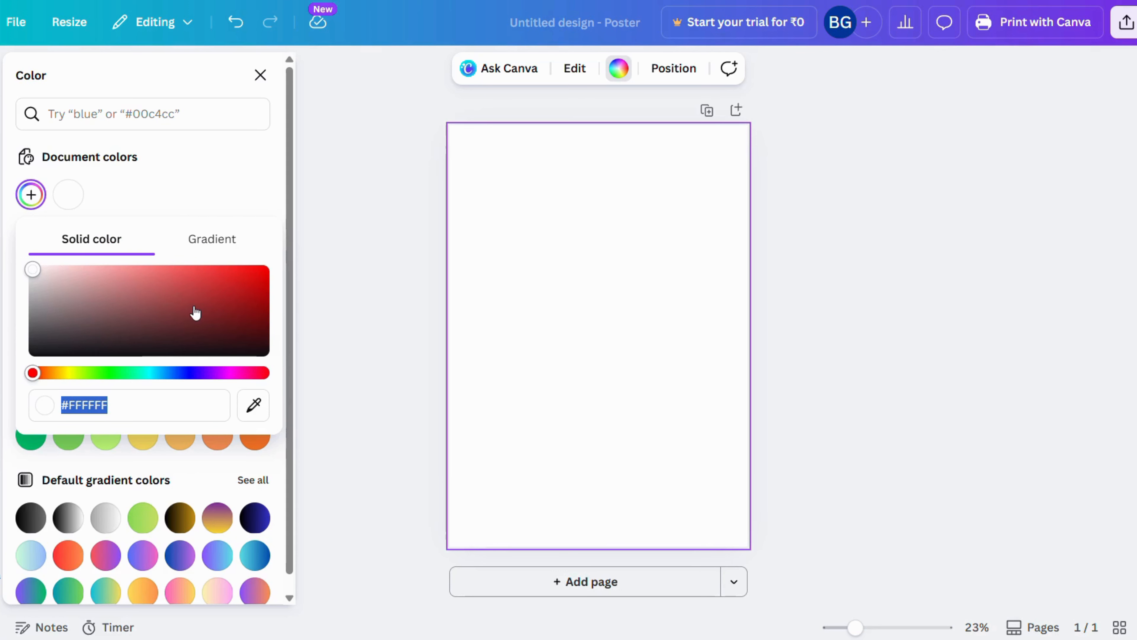
left_click(200, 247)
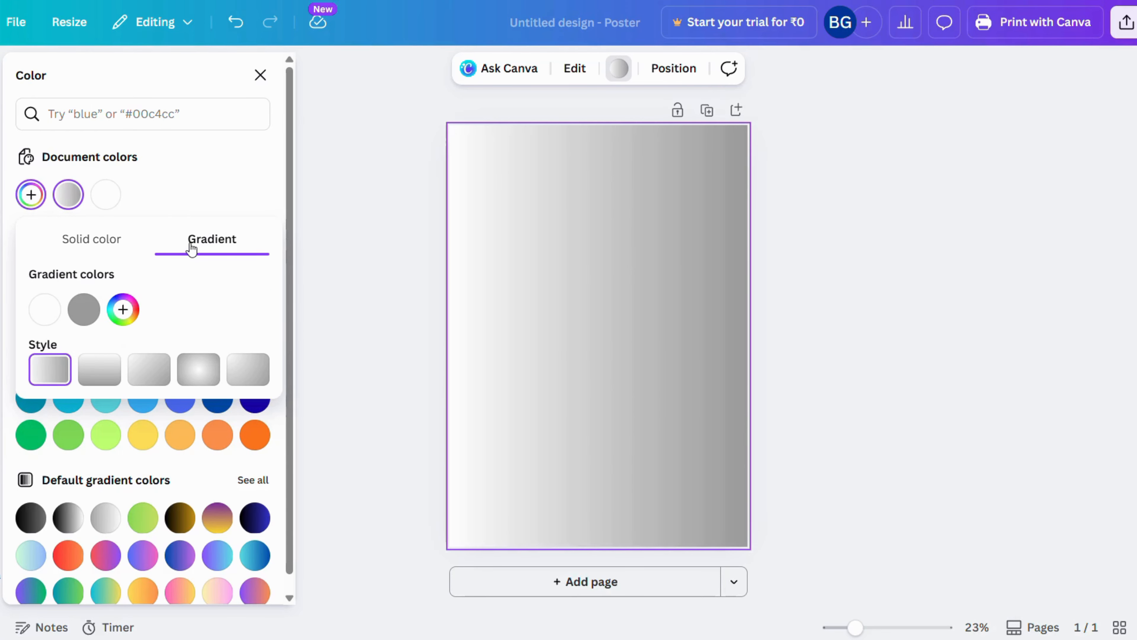
left_click(45, 315)
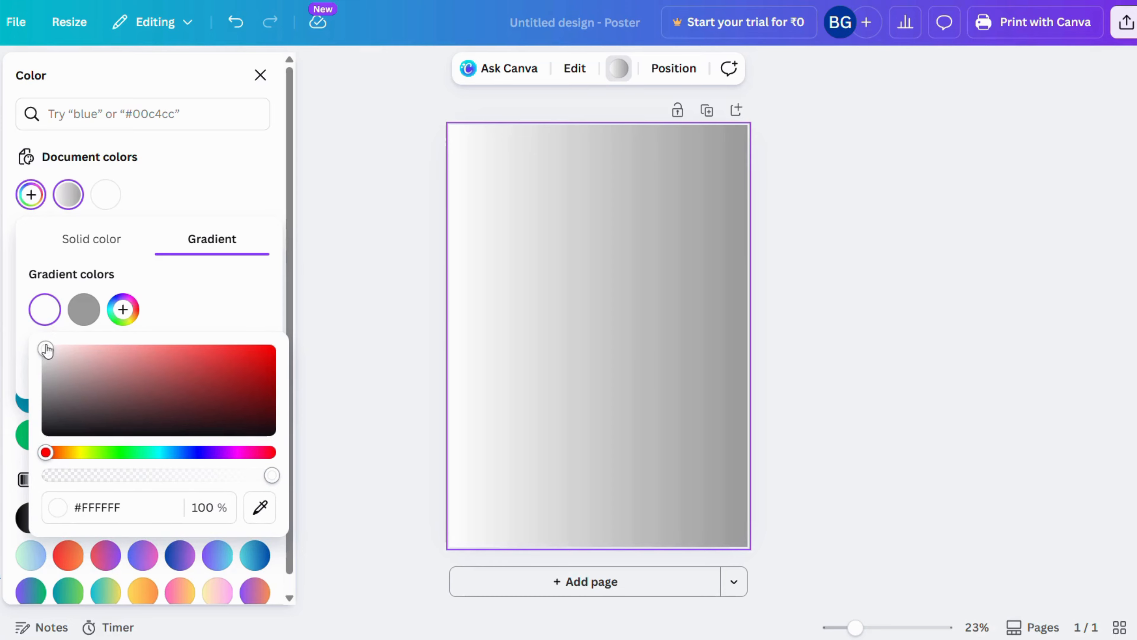
left_click_drag(44, 351, 271, 348)
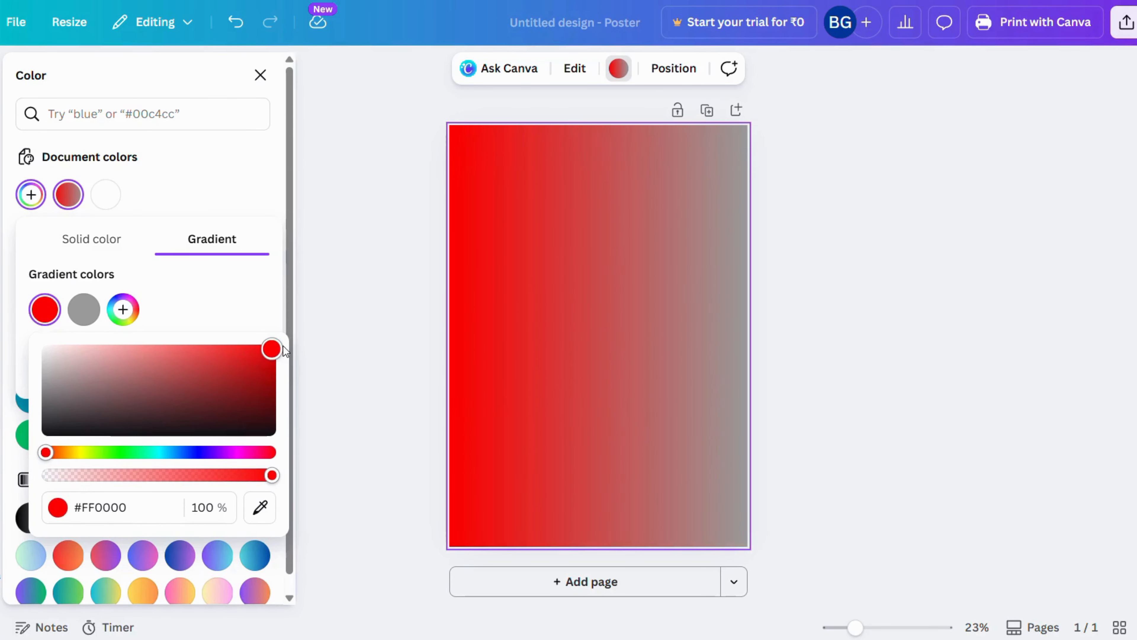
Set the second color of the background gradient to yellow #FFDE00
left_click(89, 310)
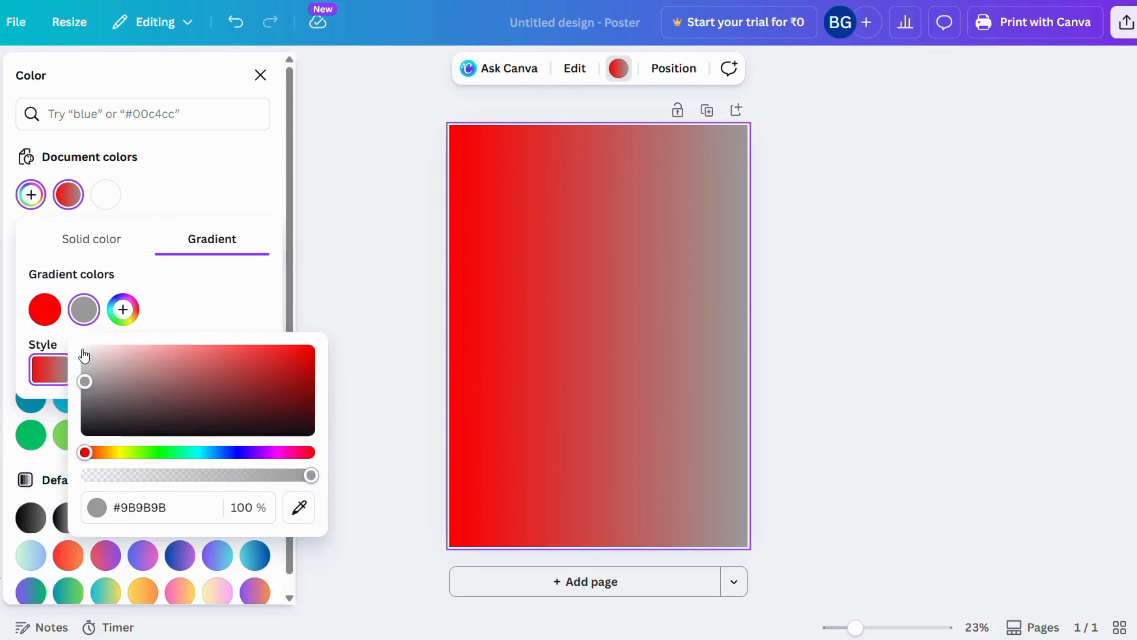
left_click_drag(85, 453, 117, 453)
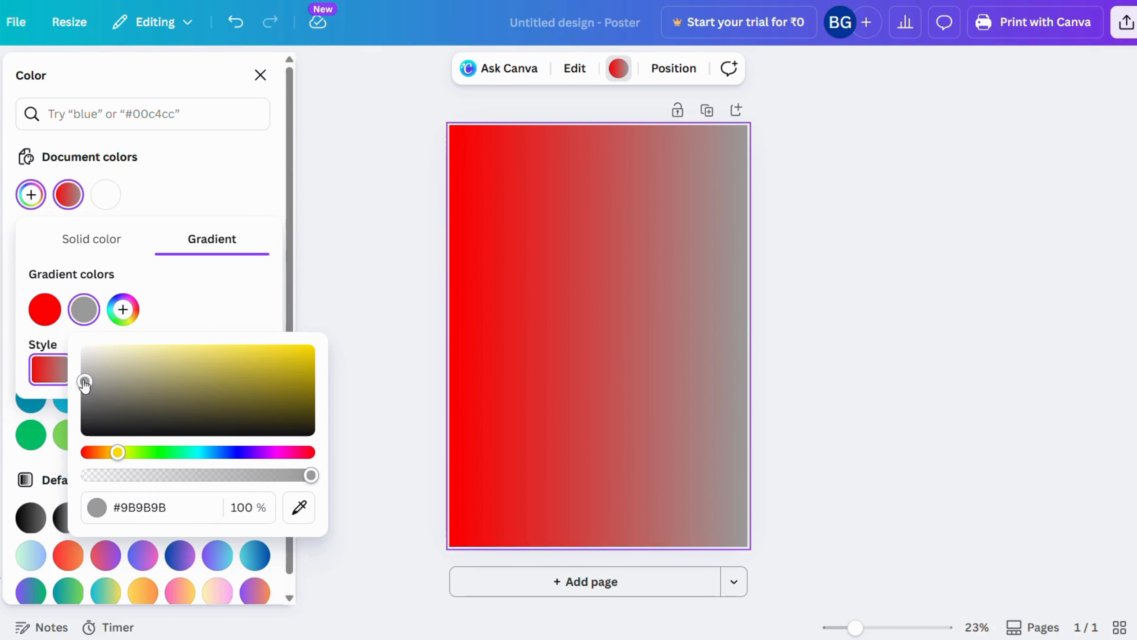
left_click_drag(84, 381, 336, 351)
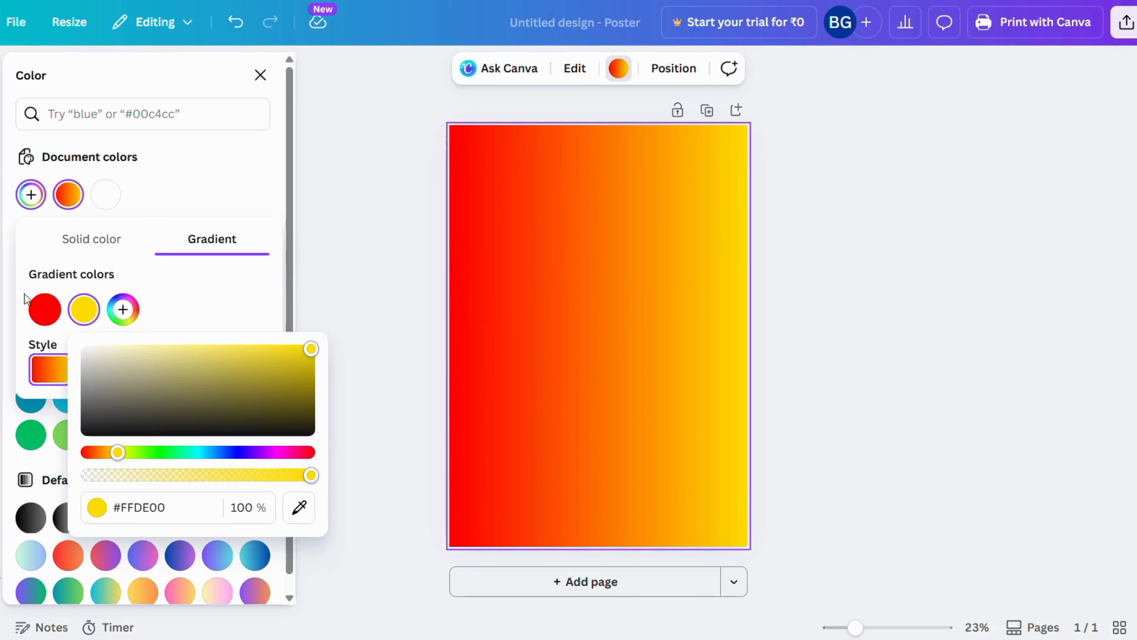
Reduce the opacity of the gradient's red color to 91% and close its color picker
left_click(45, 308)
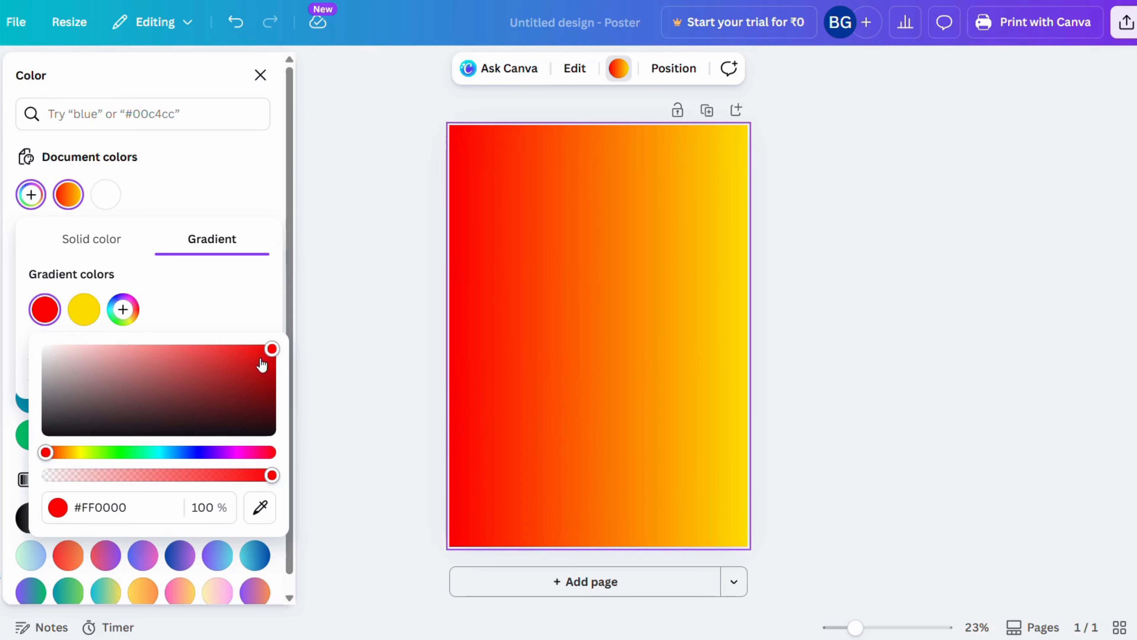
left_click_drag(269, 481, 255, 483)
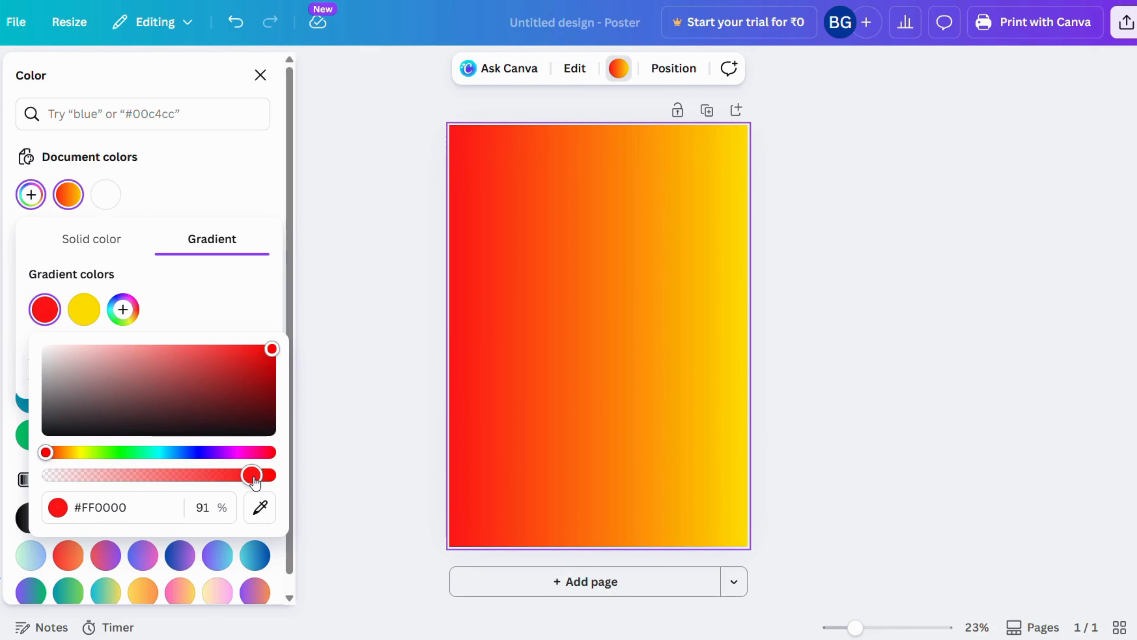
left_click(233, 318)
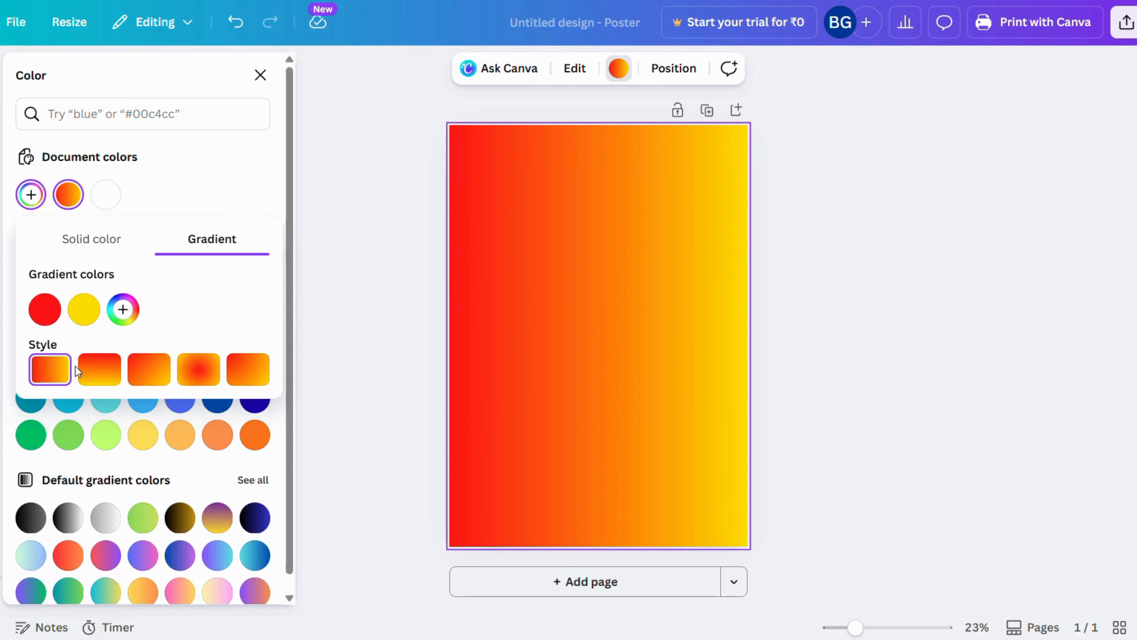
Try the other gradient styles, choose the radial one centered on the page, and reorder the colors so yellow comes before red
left_click(101, 371)
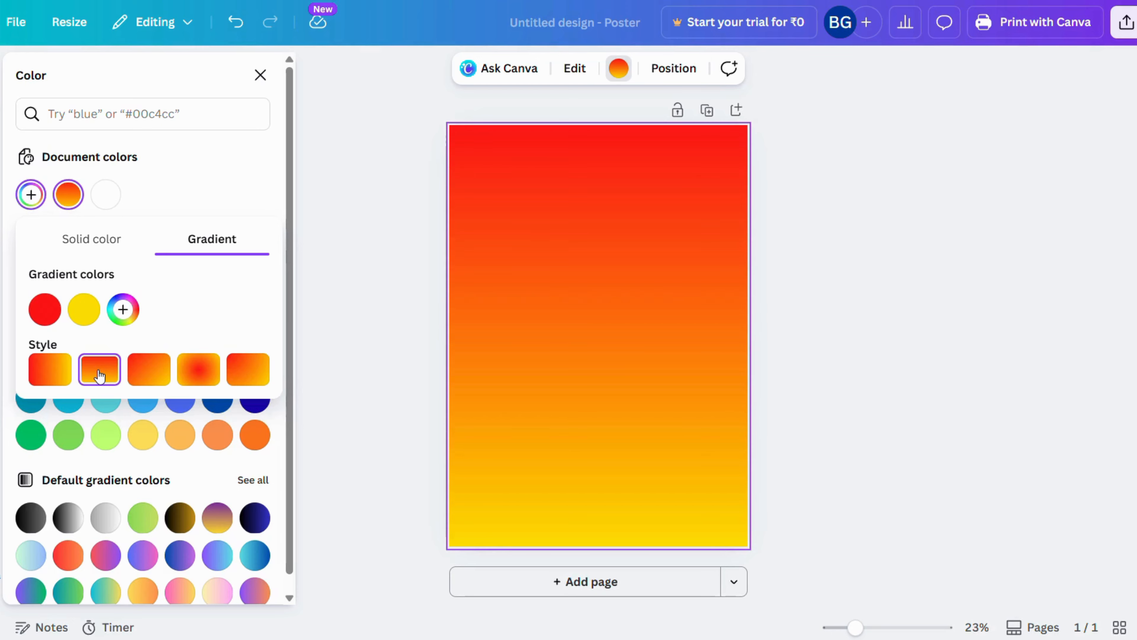
left_click(150, 372)
left_click(199, 371)
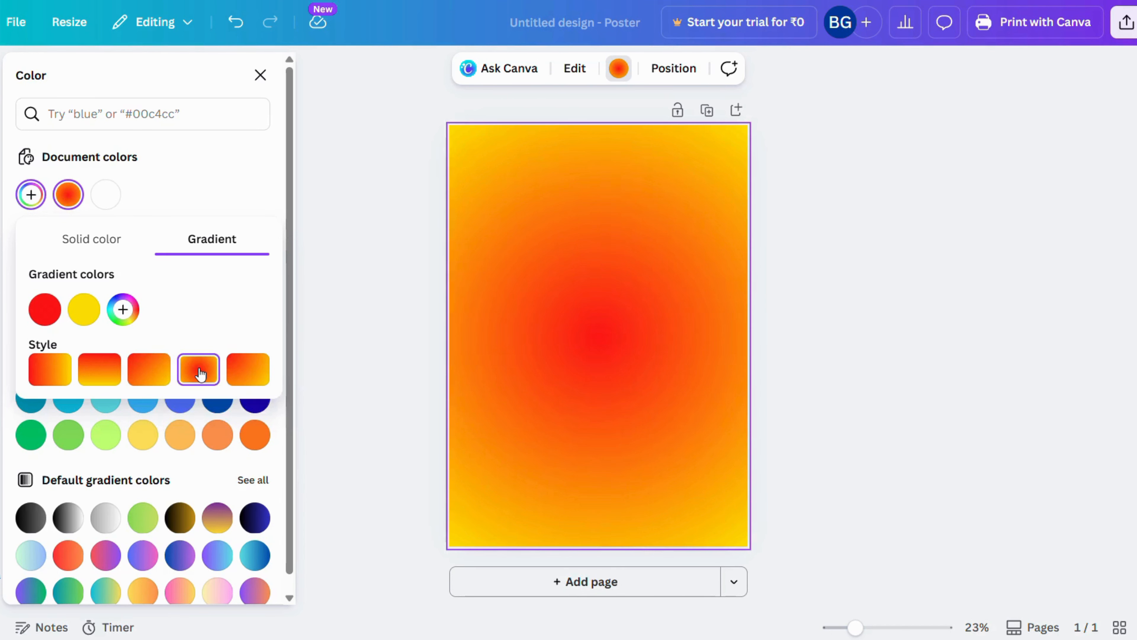
left_click(240, 372)
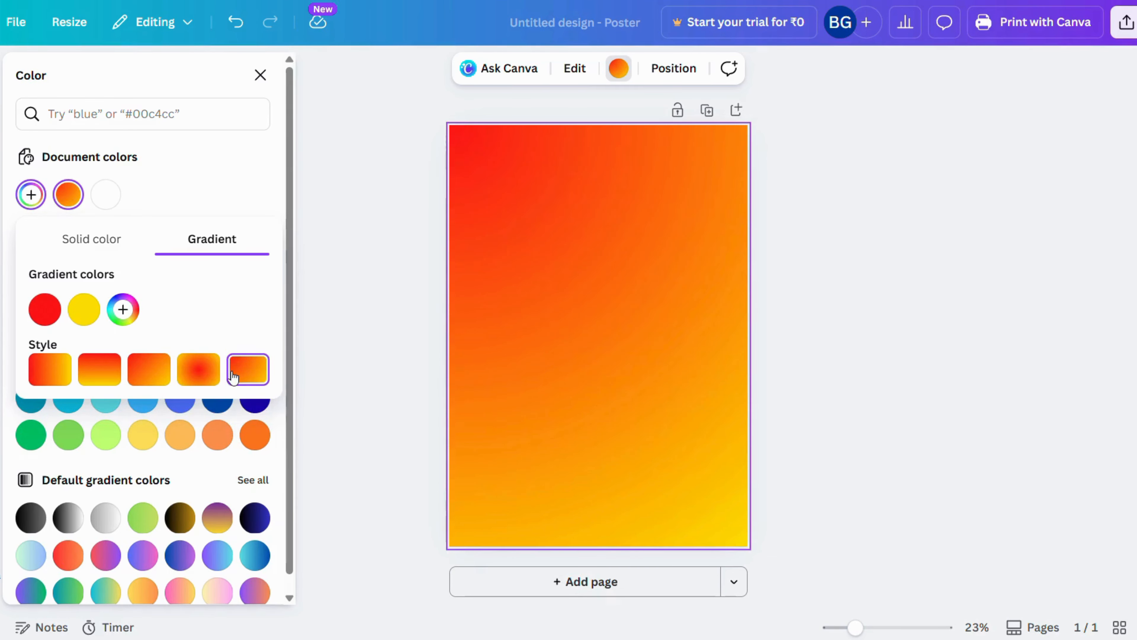
left_click(201, 374)
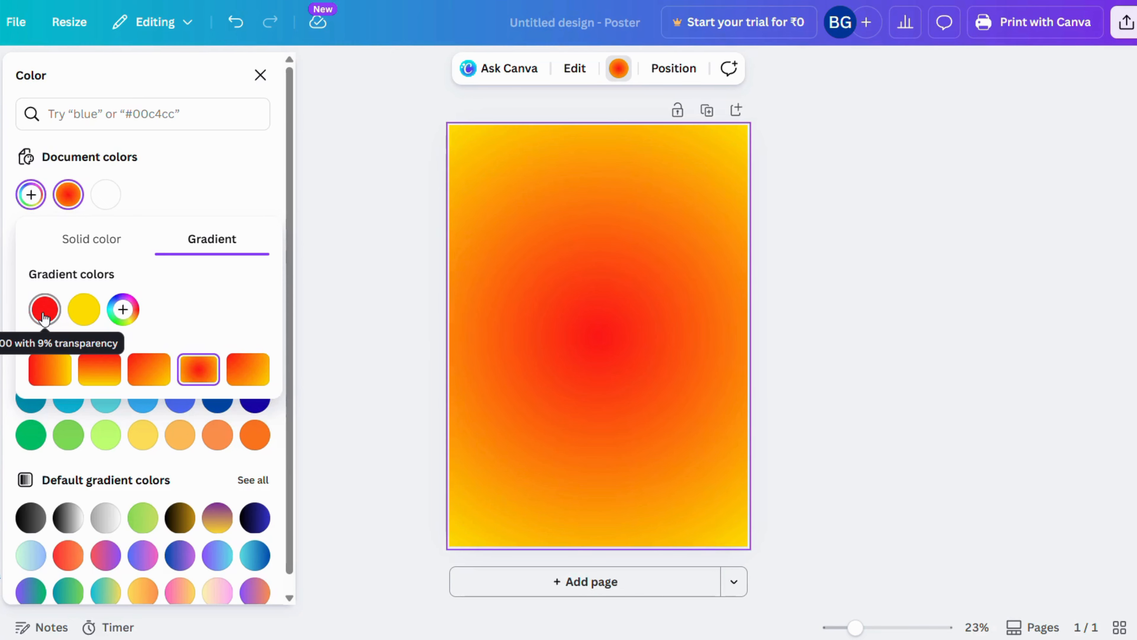
left_click_drag(43, 317, 102, 310)
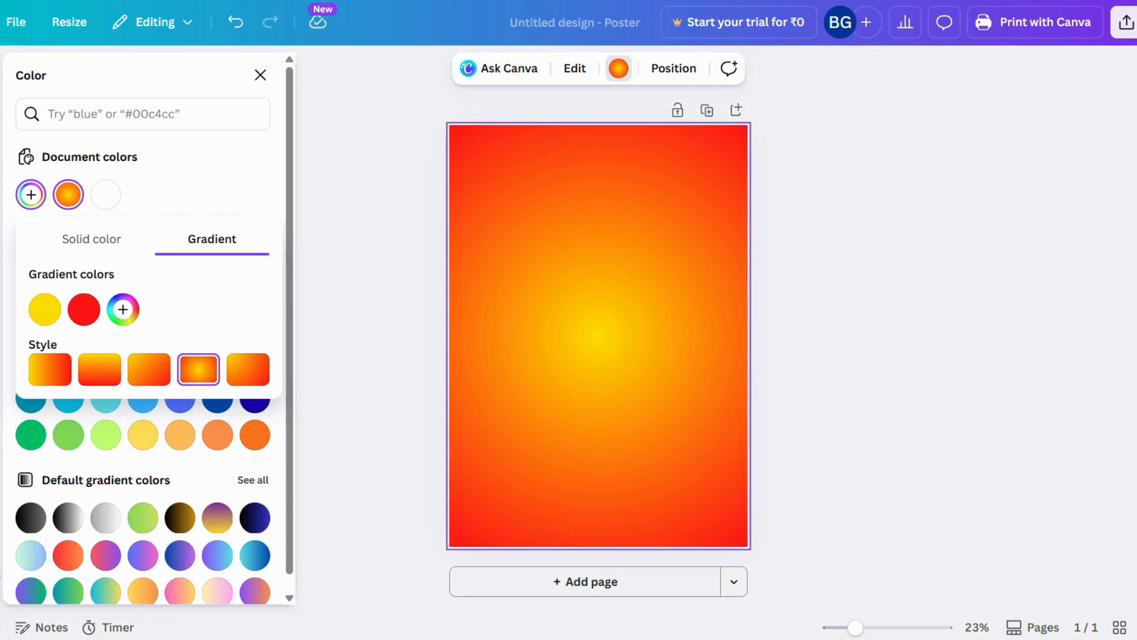
Place the uploaded B.K EDITS logo on the poster, shrink it to about a quarter of the page width and move it just left of center
left_click(1, 301)
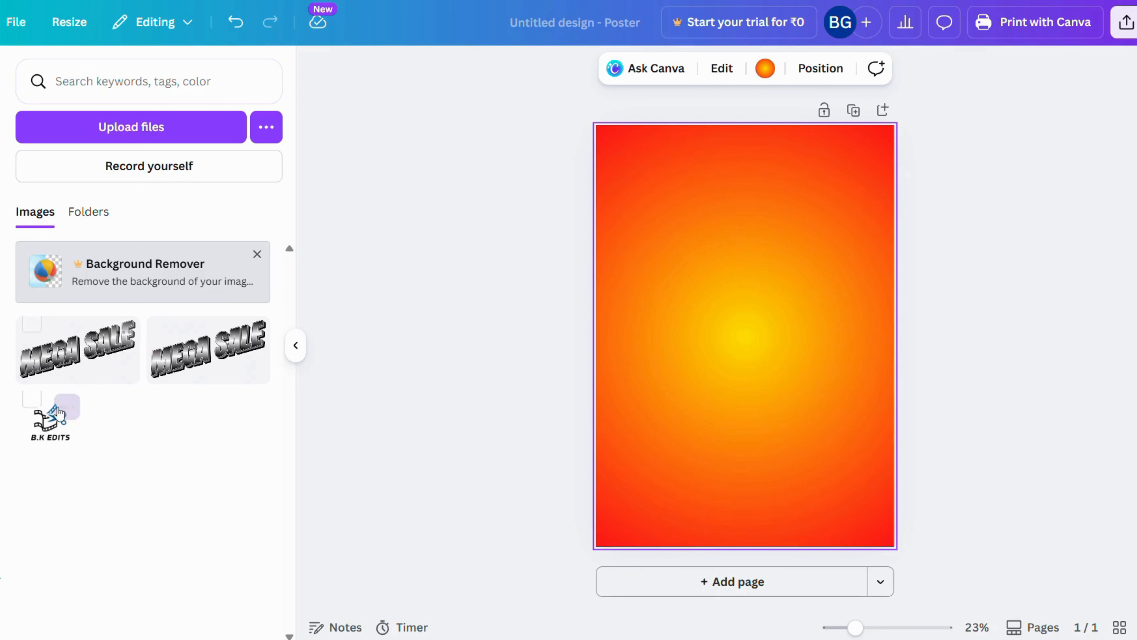
left_click(50, 421)
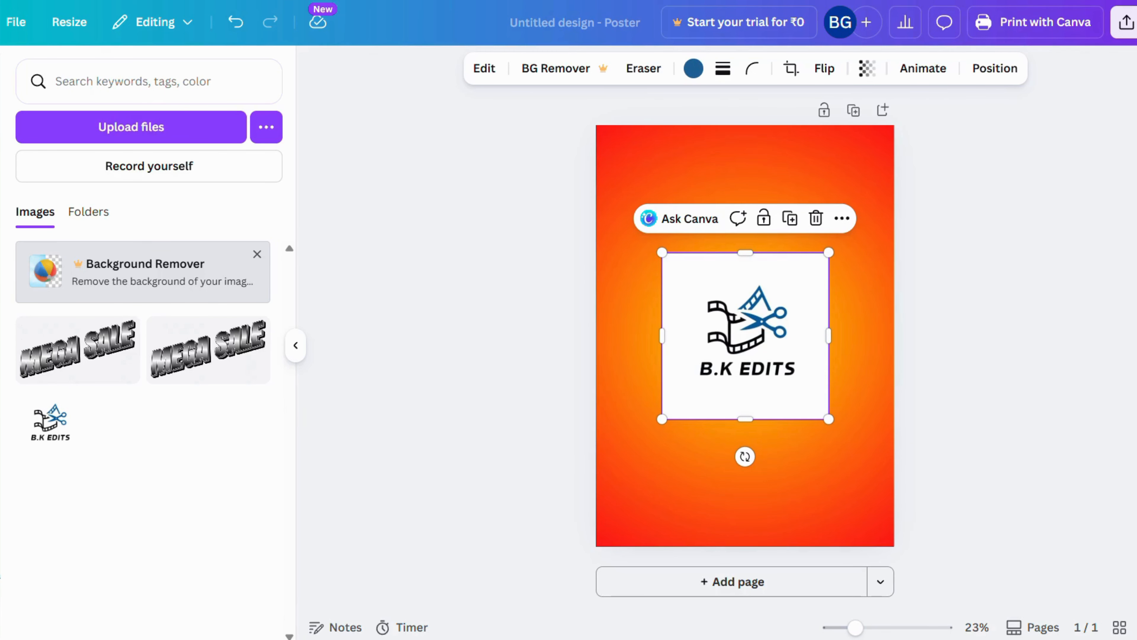
left_click(1, 130)
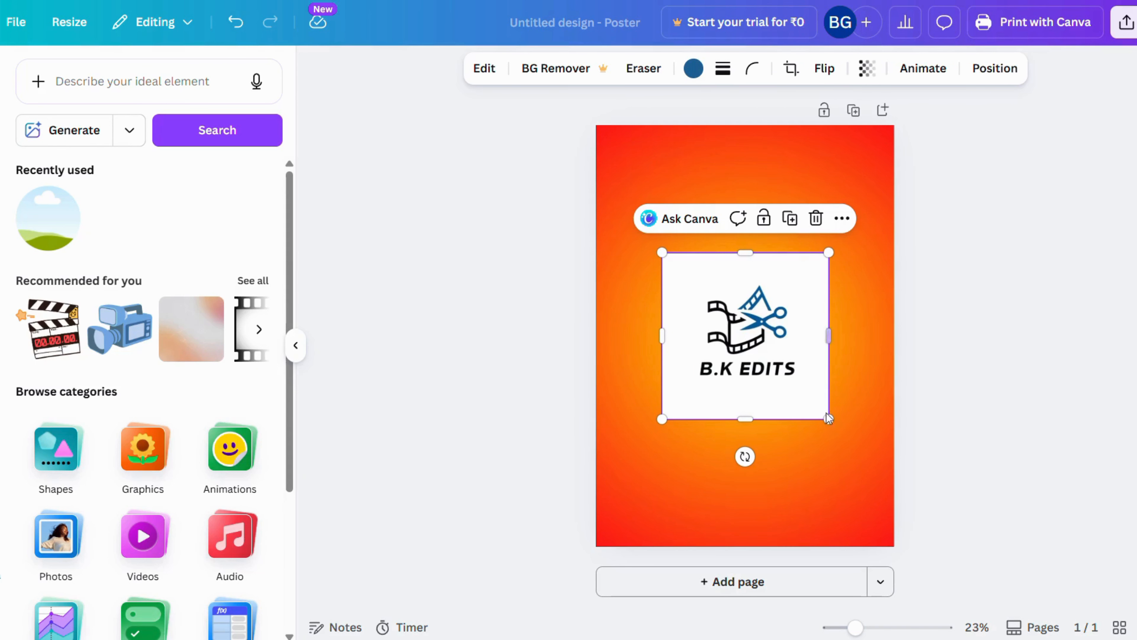
left_click_drag(828, 417, 732, 329)
left_click_drag(706, 292, 716, 321)
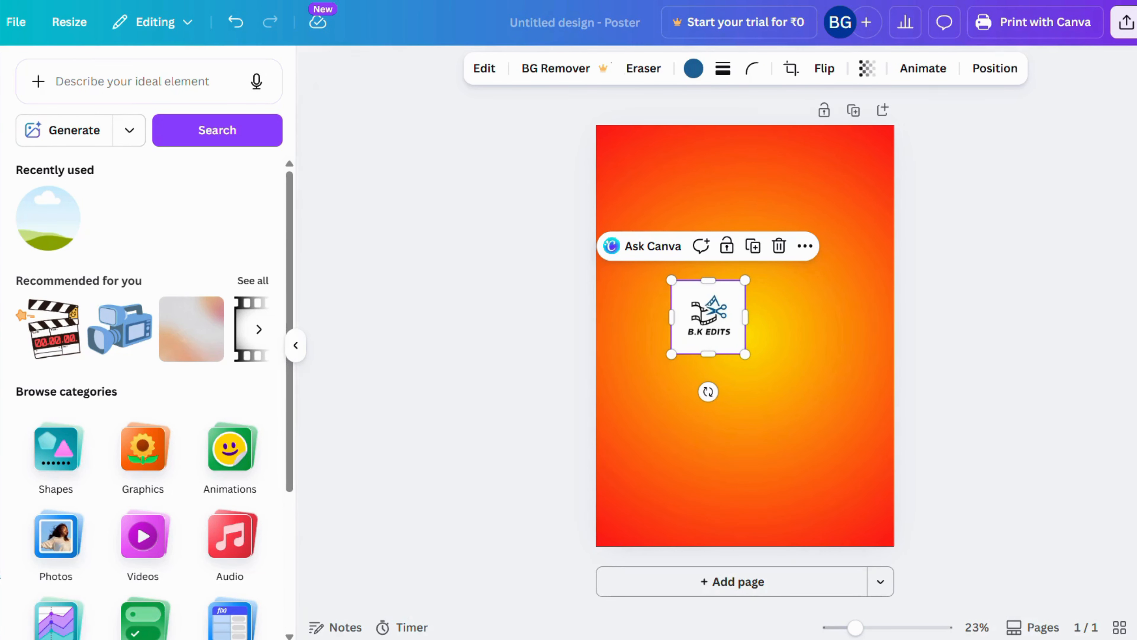
Add a circular frame from the basic shapes near the poster's upper left and fill it with the B.K EDITS logo
left_click(1, 134)
scroll(161, 291, "down", 5)
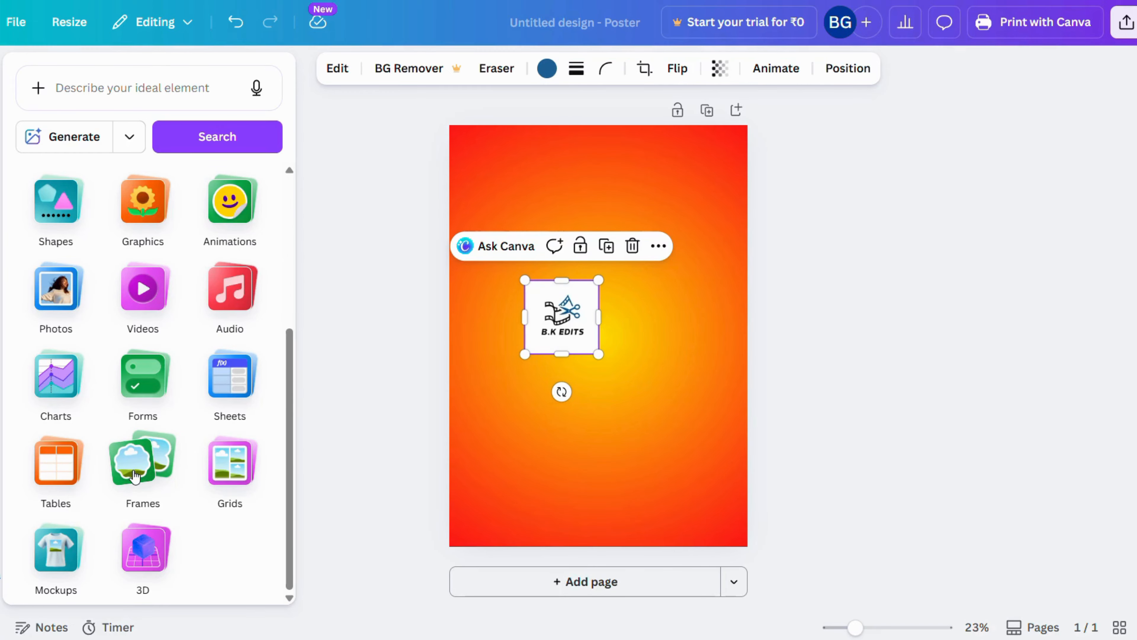
left_click(134, 476)
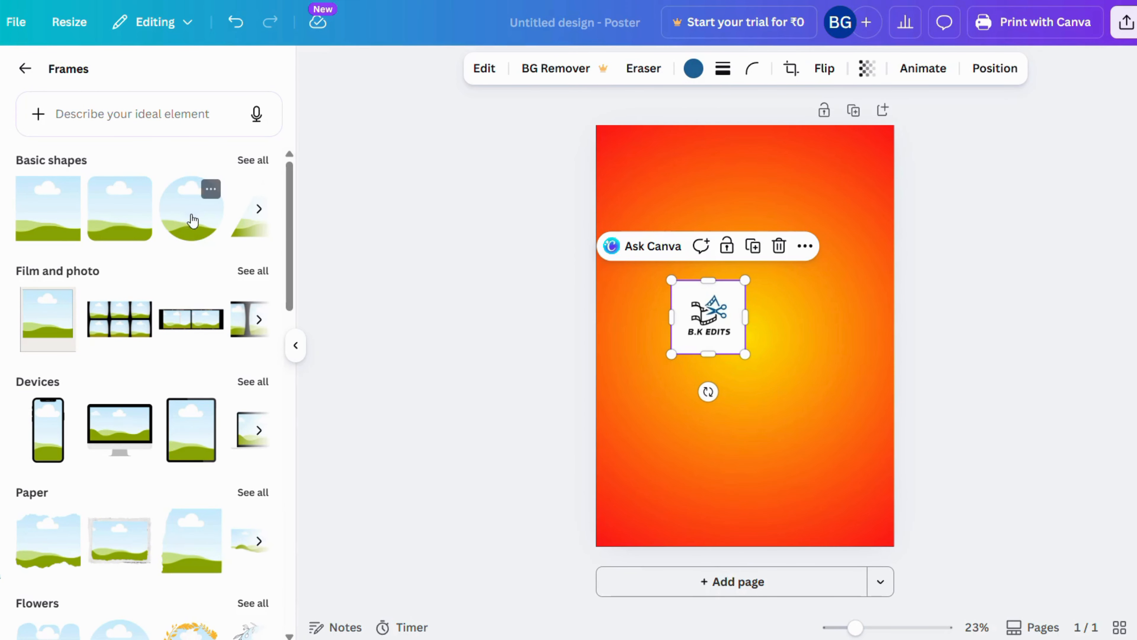
left_click(196, 224)
left_click_drag(744, 348, 701, 229)
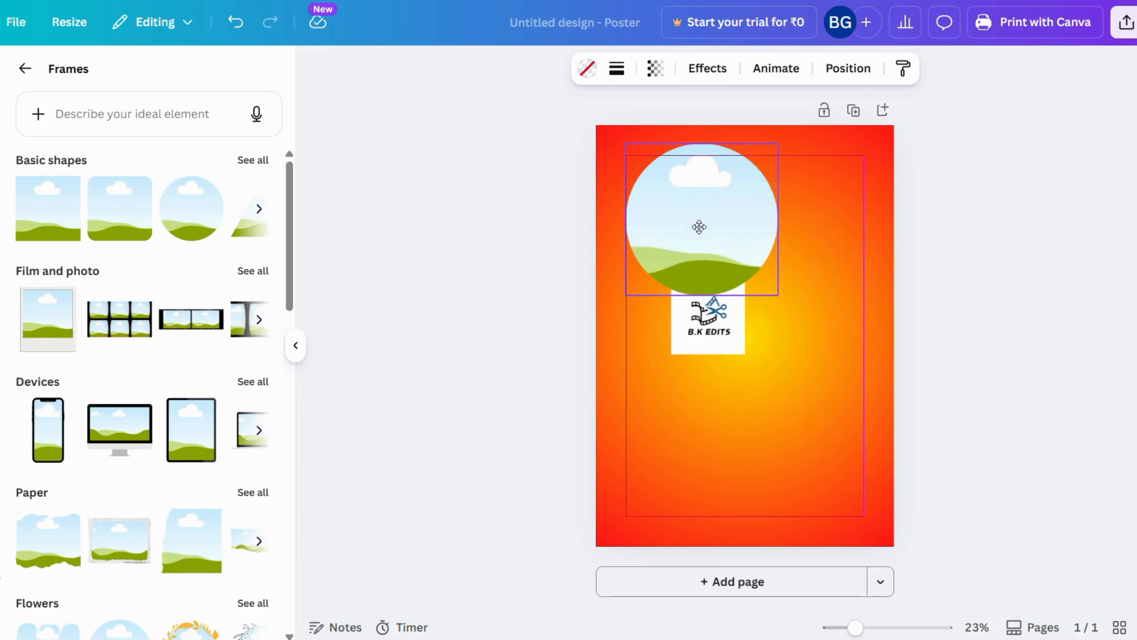
left_click_drag(712, 334, 713, 253)
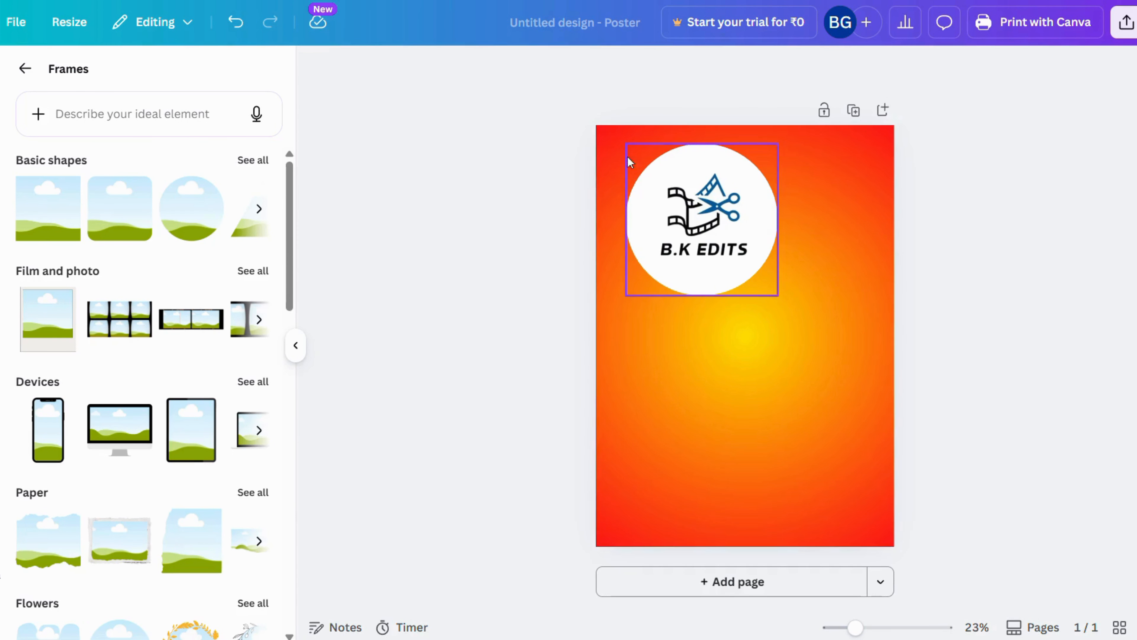
Shrink the circular logo to just under a quarter of the page width and move it into the poster's upper-left corner
left_click(627, 147)
left_click_drag(626, 145, 710, 228)
left_click_drag(744, 267, 643, 180)
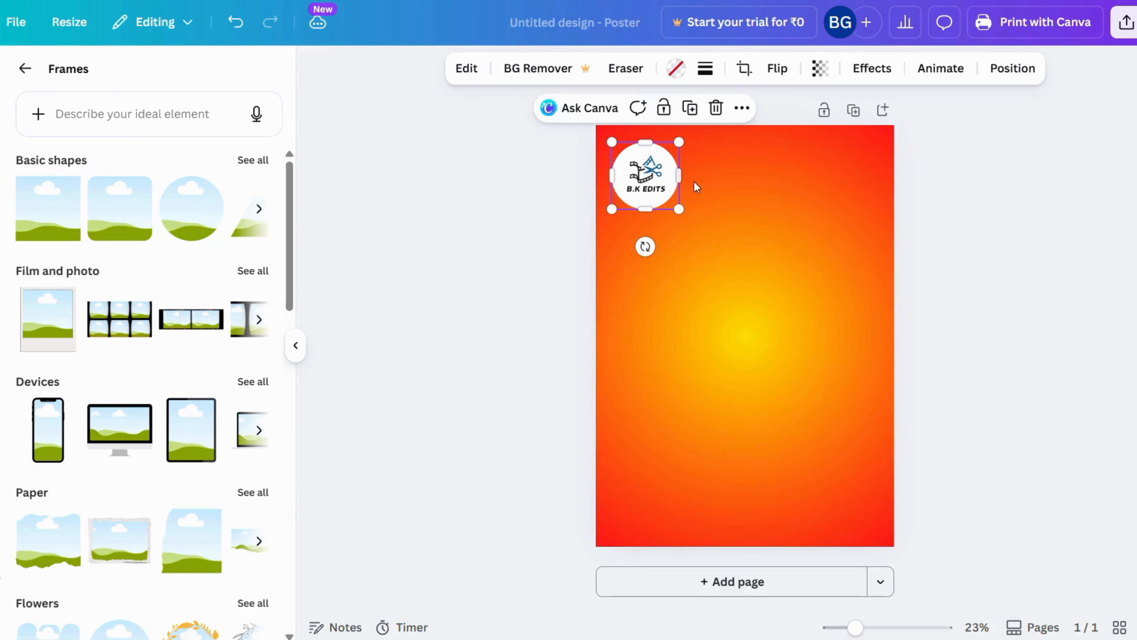
left_click(775, 300)
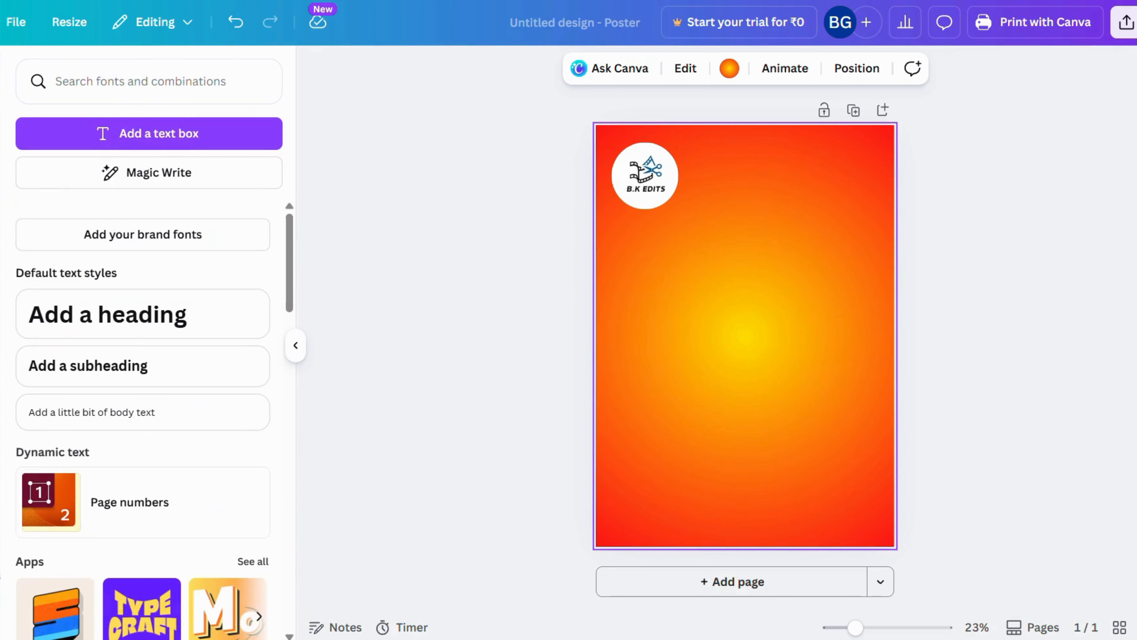
Add a text box reading "B.K. EDITS" and enlarge it to font size 167
left_click(150, 132)
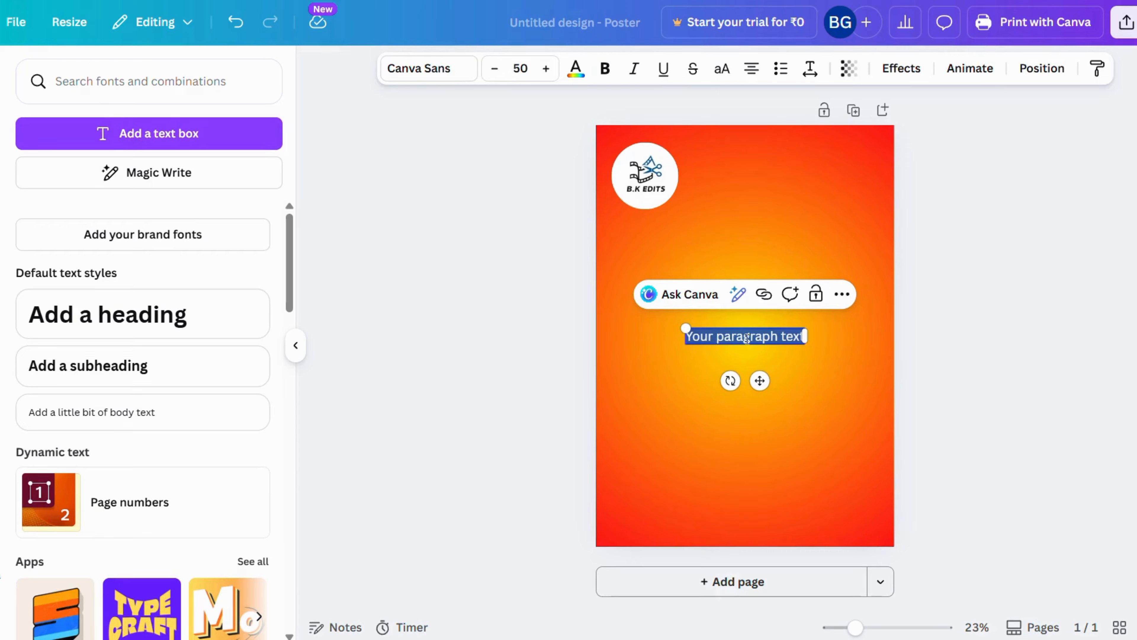
type("B")
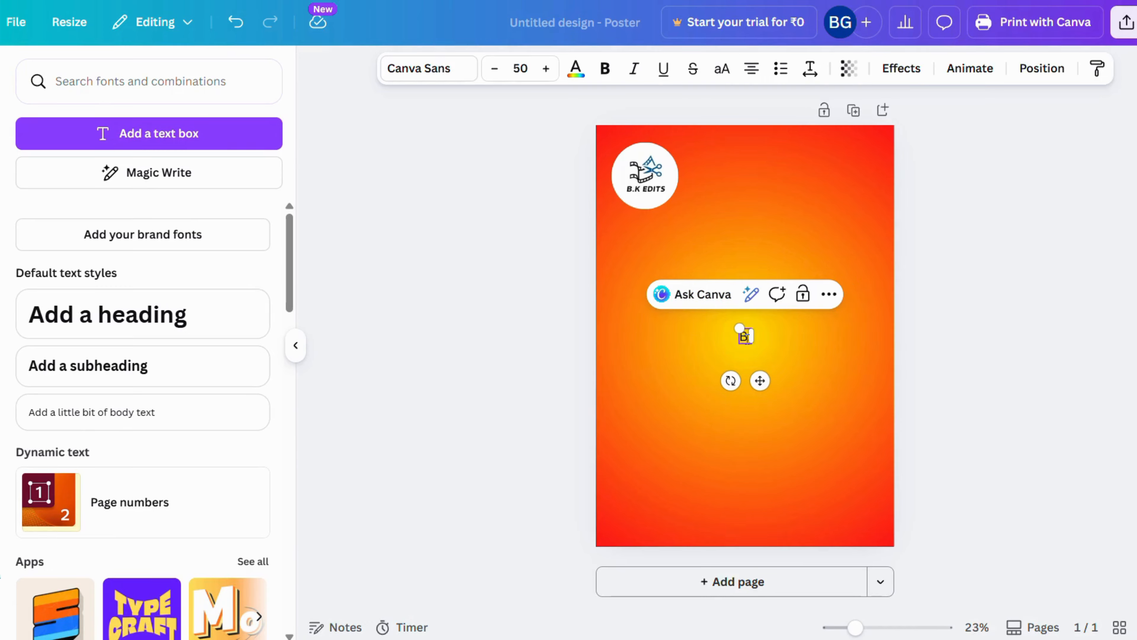
type(".K. EDITS")
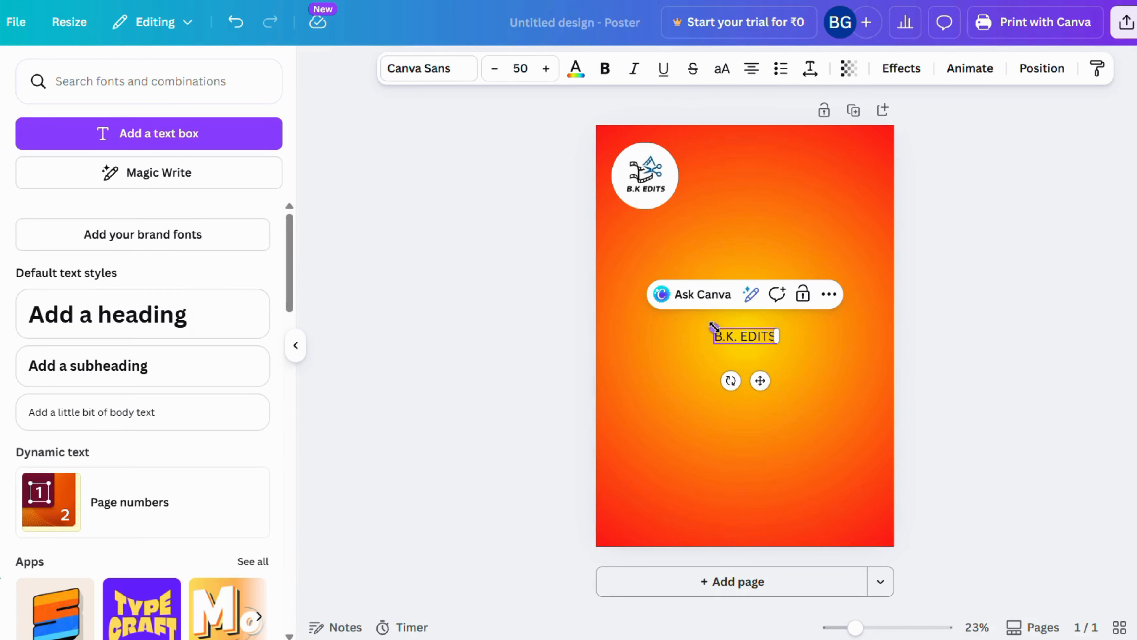
left_click_drag(713, 326, 628, 285)
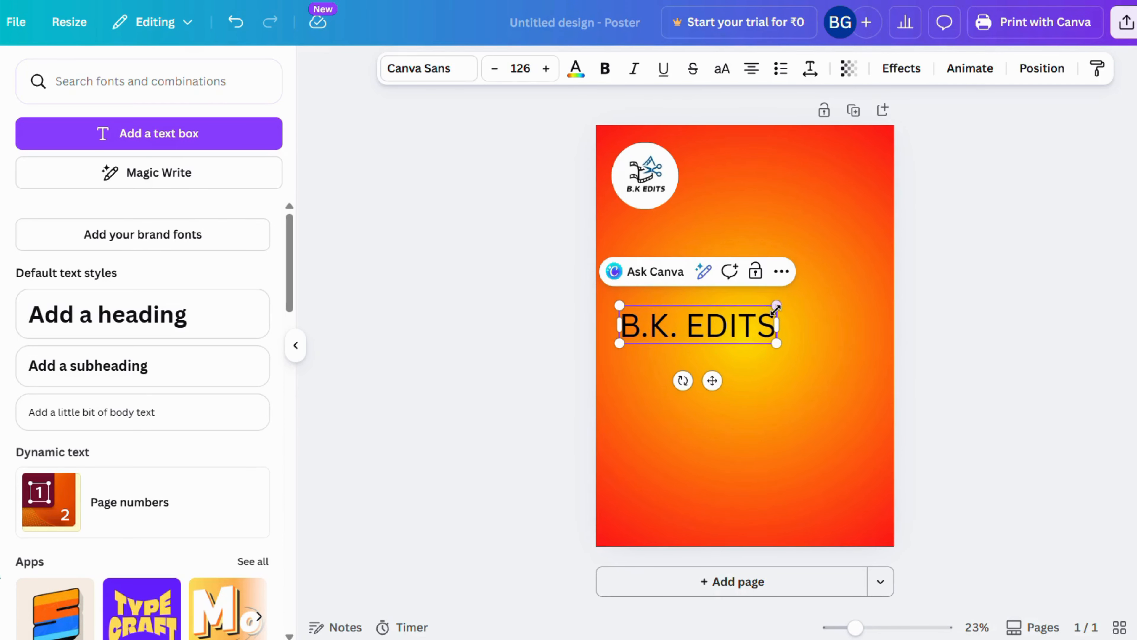
left_click_drag(776, 306, 827, 293)
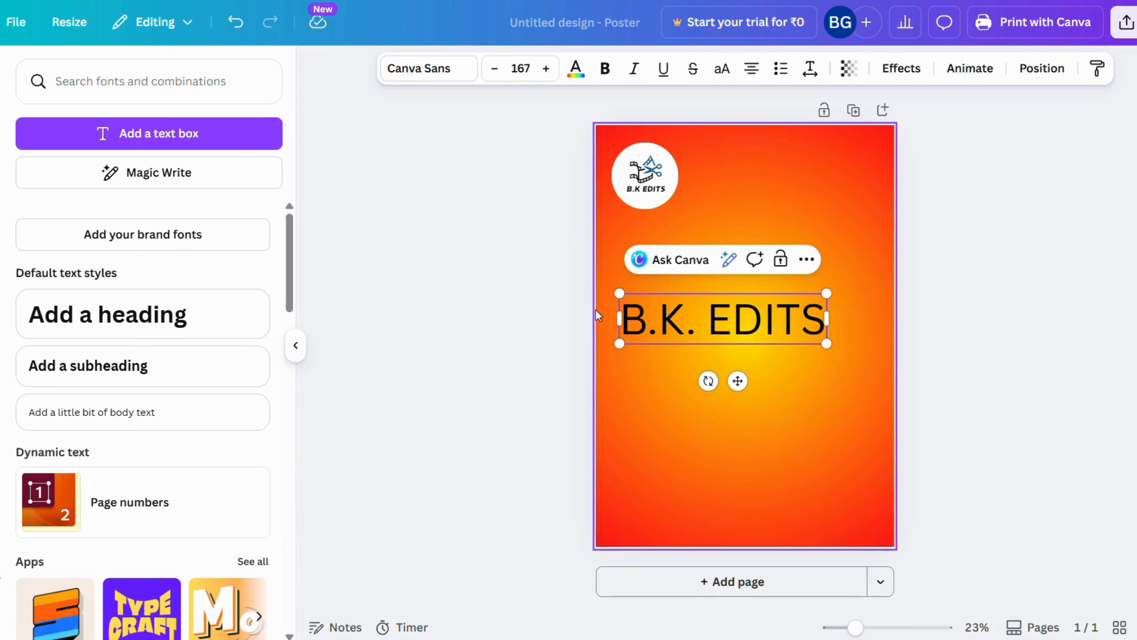
Color the B.K. EDITS heading white (#ffffff) and place it directly to the right of the circular logo
left_click(576, 69)
left_click(684, 323)
key("ctrl+a")
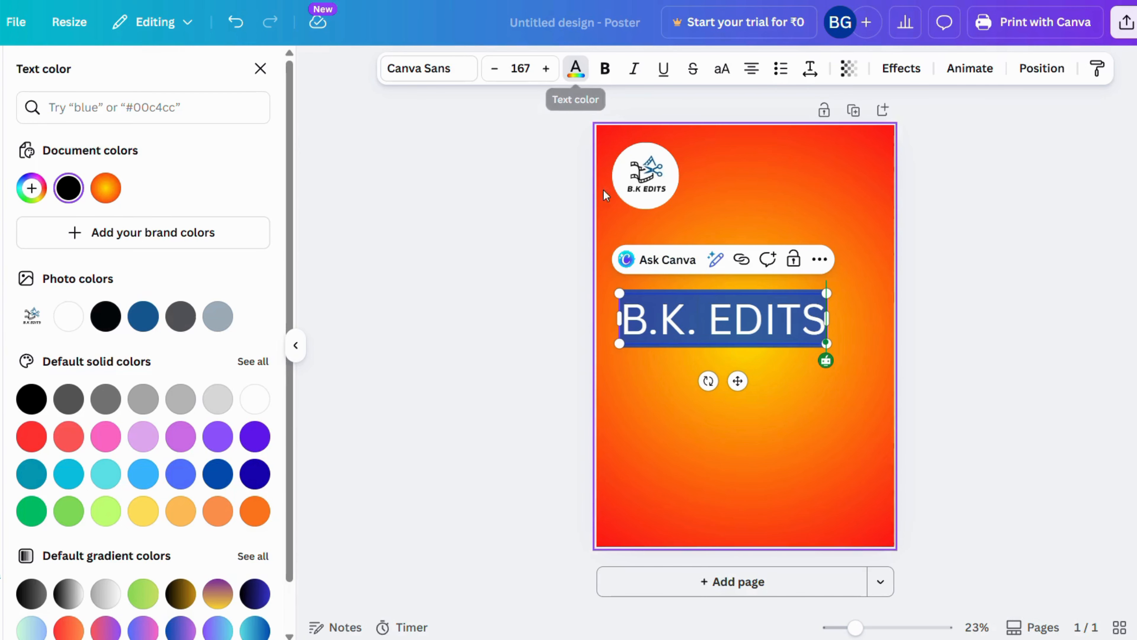
left_click(256, 400)
left_click(788, 417)
left_click_drag(755, 319, 819, 179)
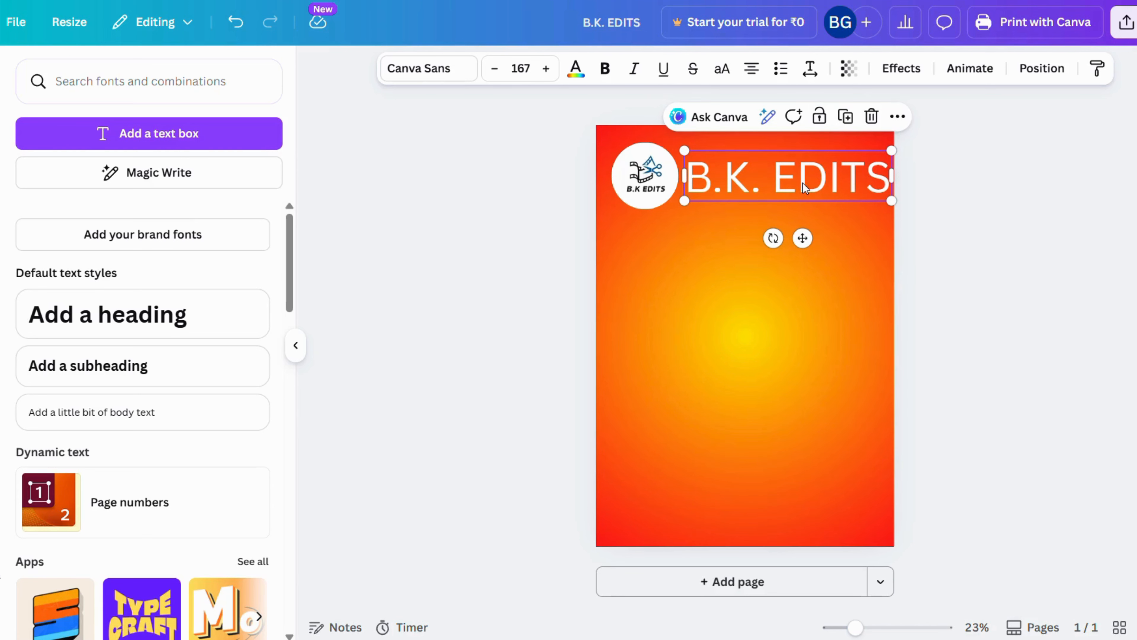
Make the B.K. EDITS heading bold and give it an Echo effect with an offset of 81
left_click(749, 179)
key("ctrl+a")
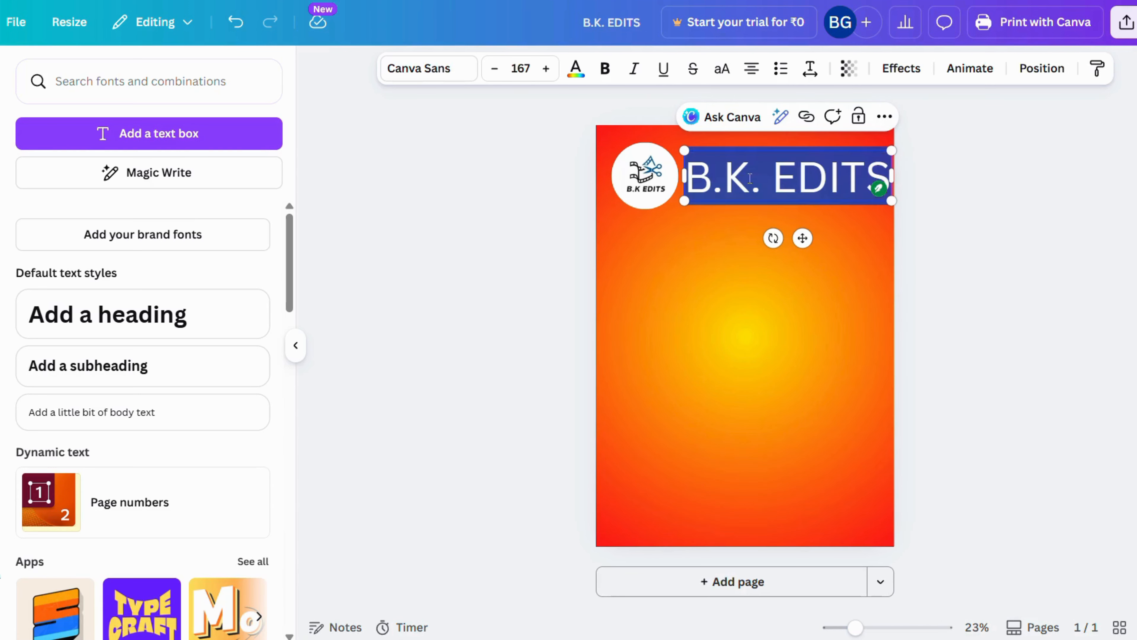
left_click(605, 68)
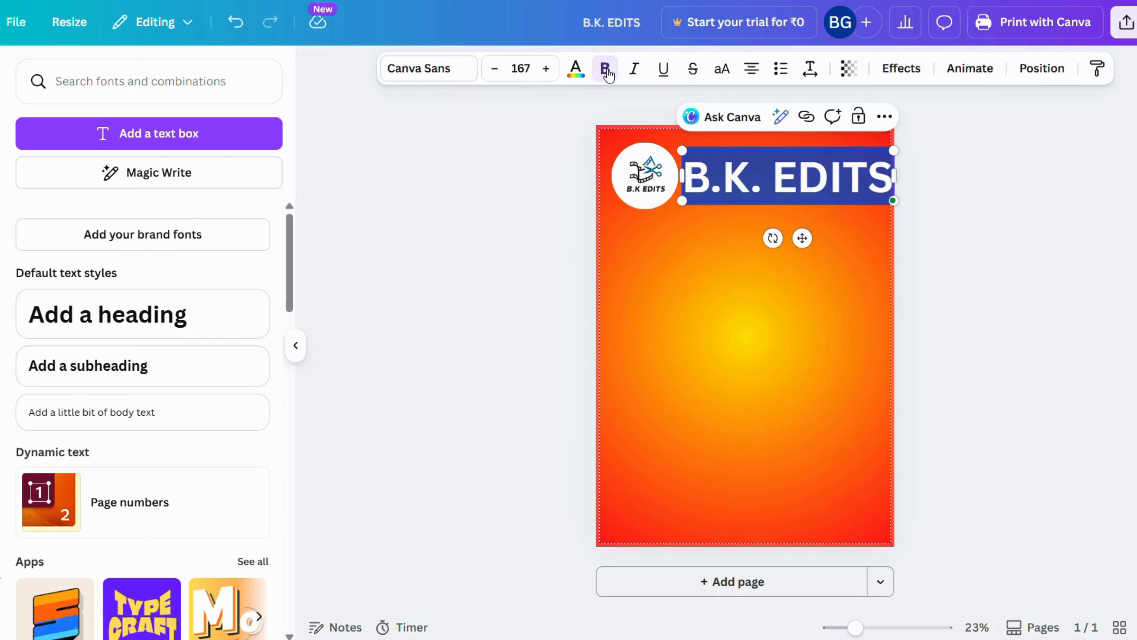
left_click(889, 75)
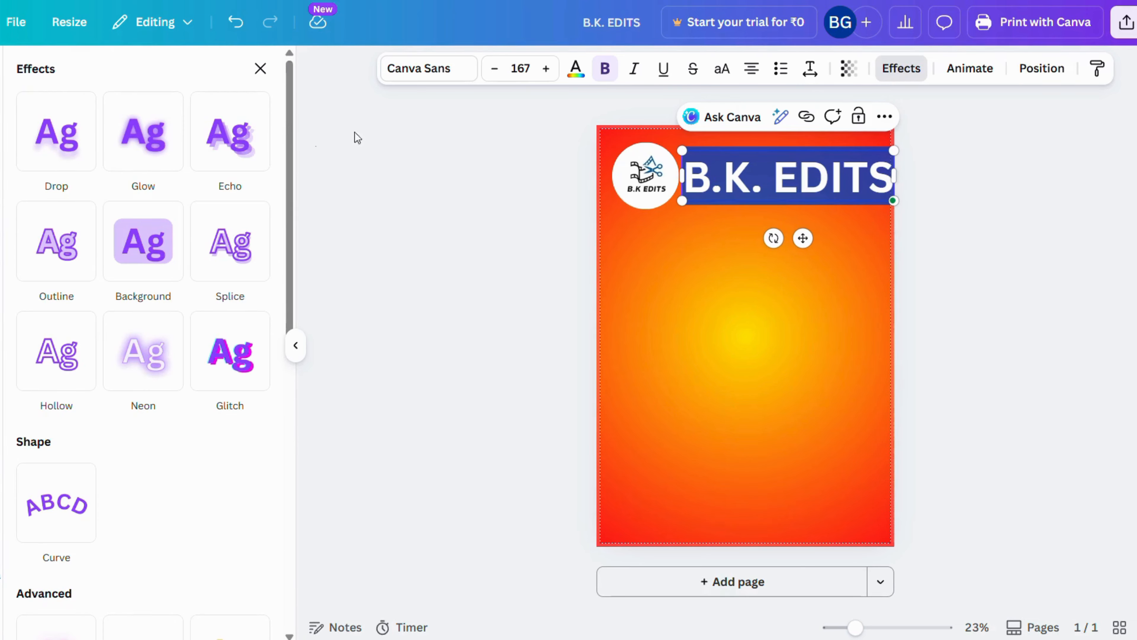
left_click(235, 135)
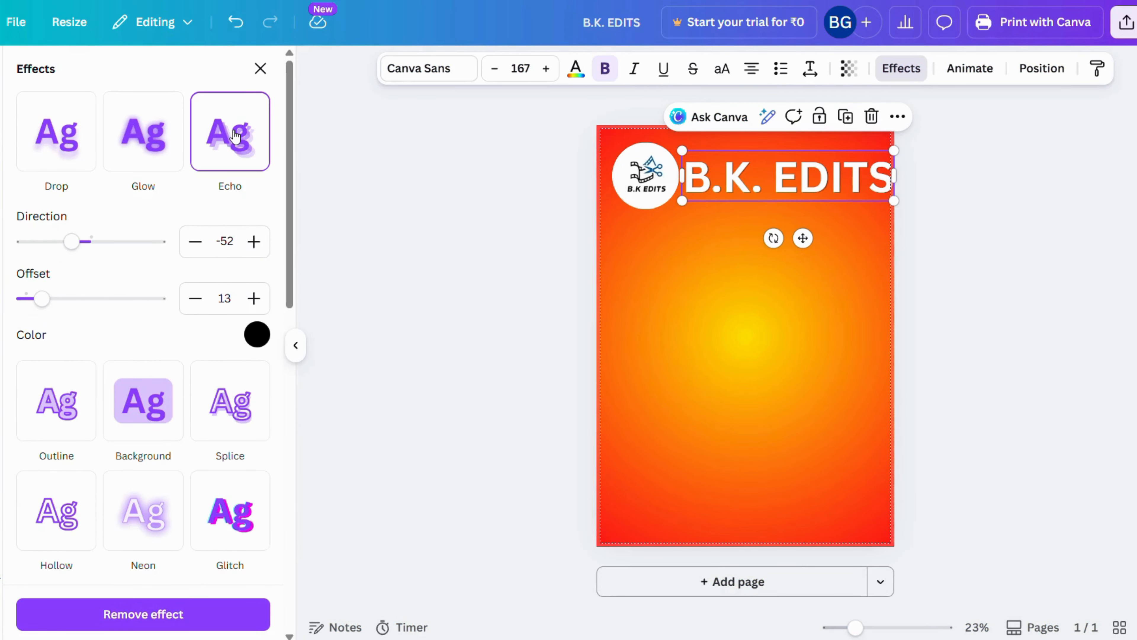
left_click_drag(39, 299, 135, 304)
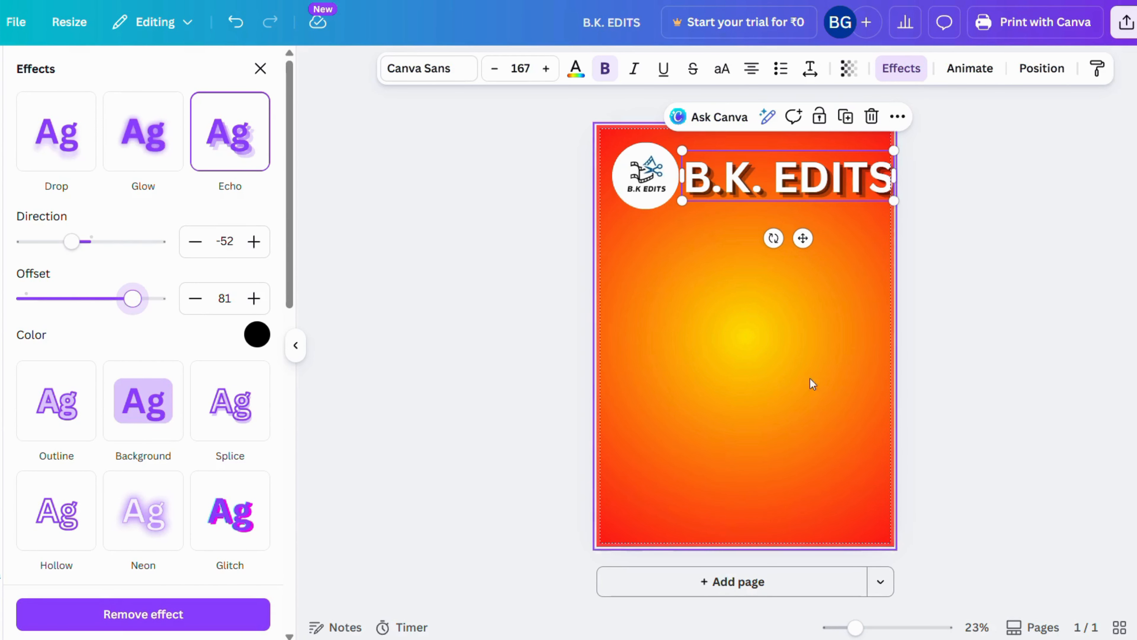
left_click(1002, 376)
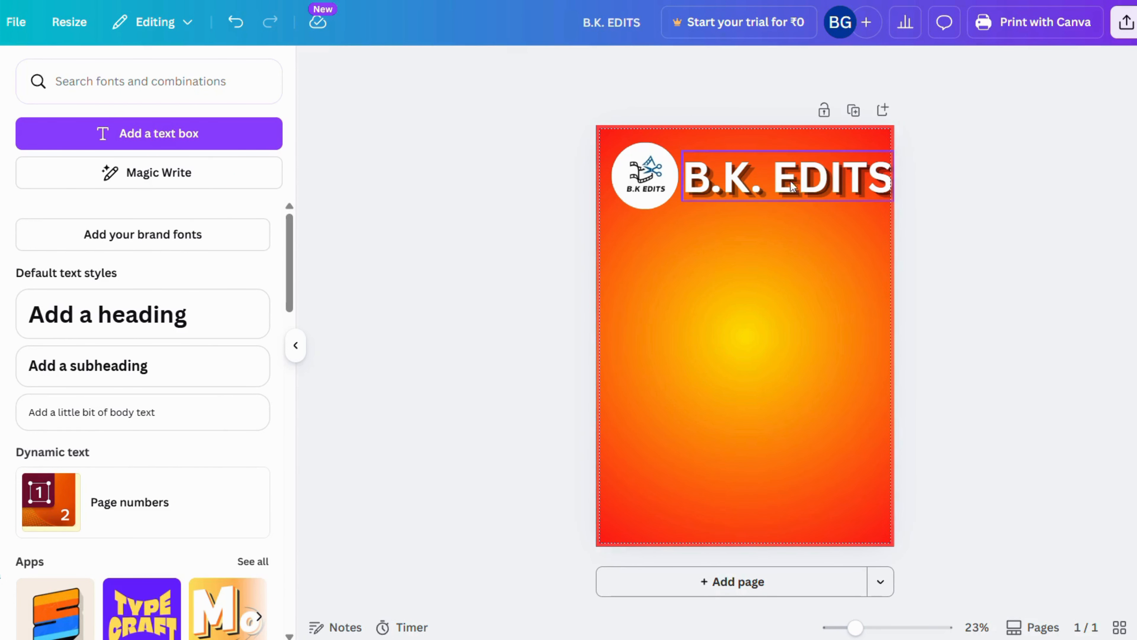
Nudge the circular logo and the B.K. EDITS heading slightly left, keeping them vertically aligned with each other
left_click_drag(637, 172, 632, 172)
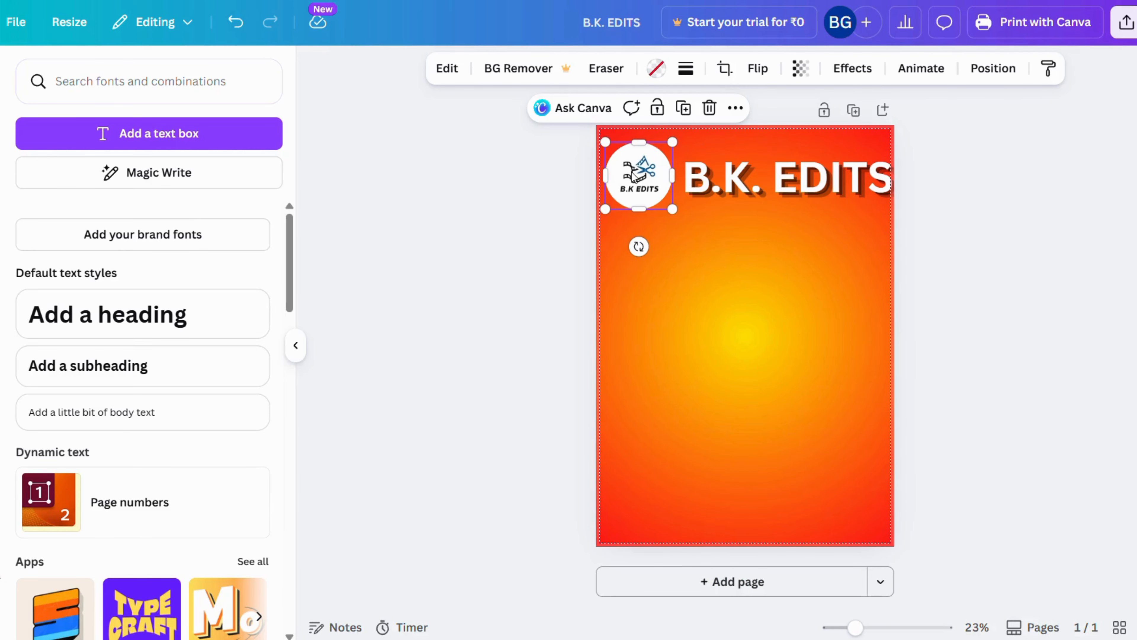
left_click(766, 182)
left_click_drag(767, 183, 767, 181)
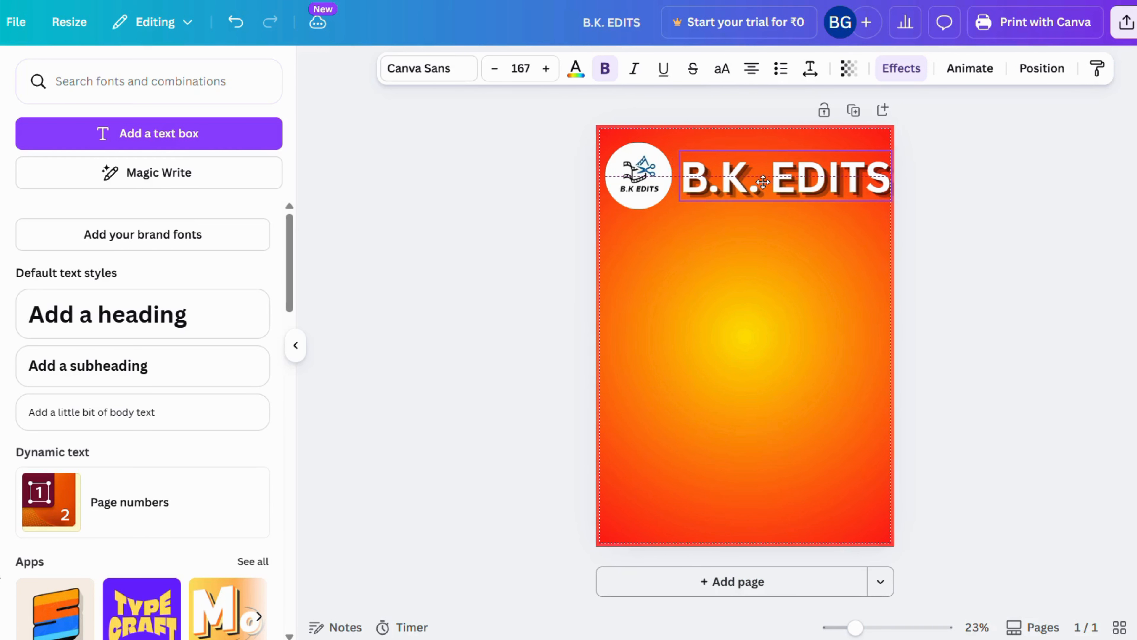
left_click(999, 212)
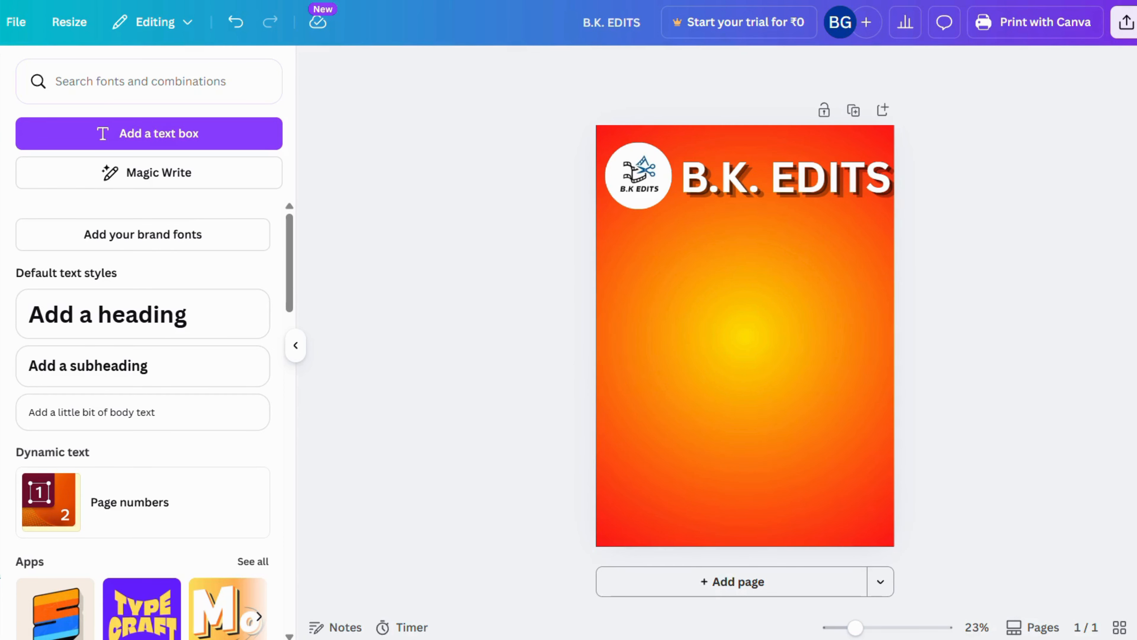
Search the Canva apps for DepthText and open the app
left_click(1, 457)
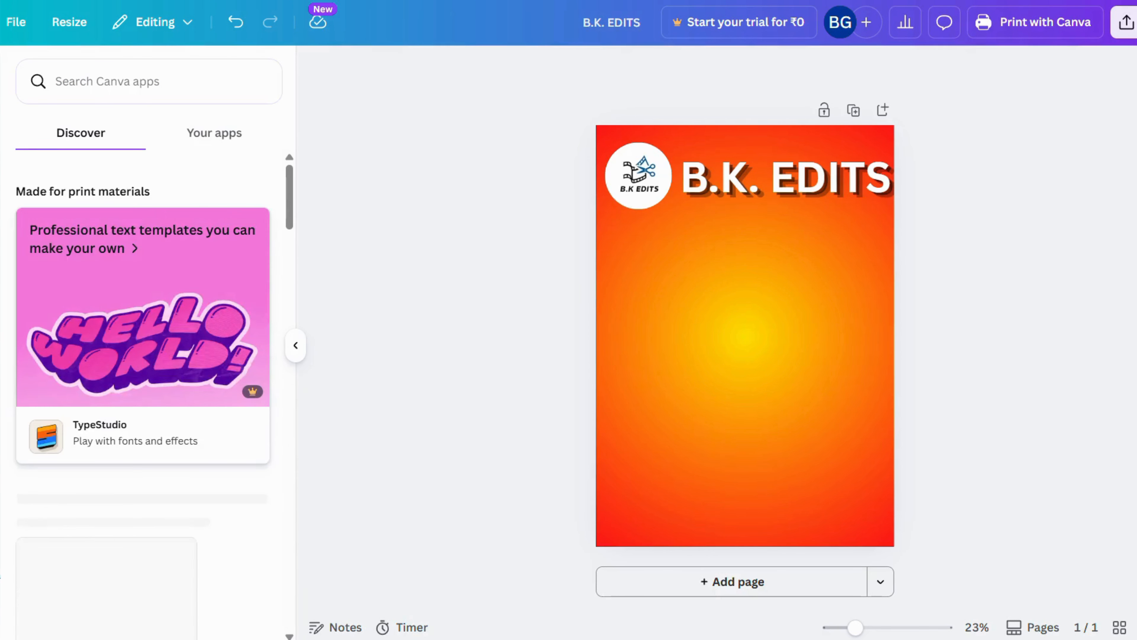
left_click(102, 87)
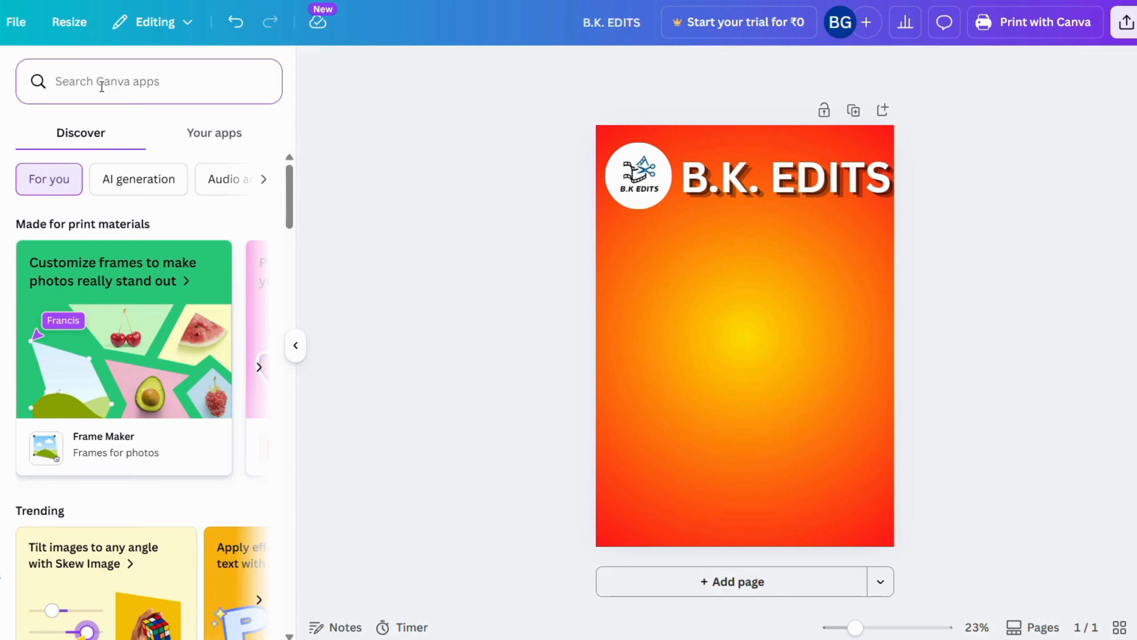
type("DEPTH")
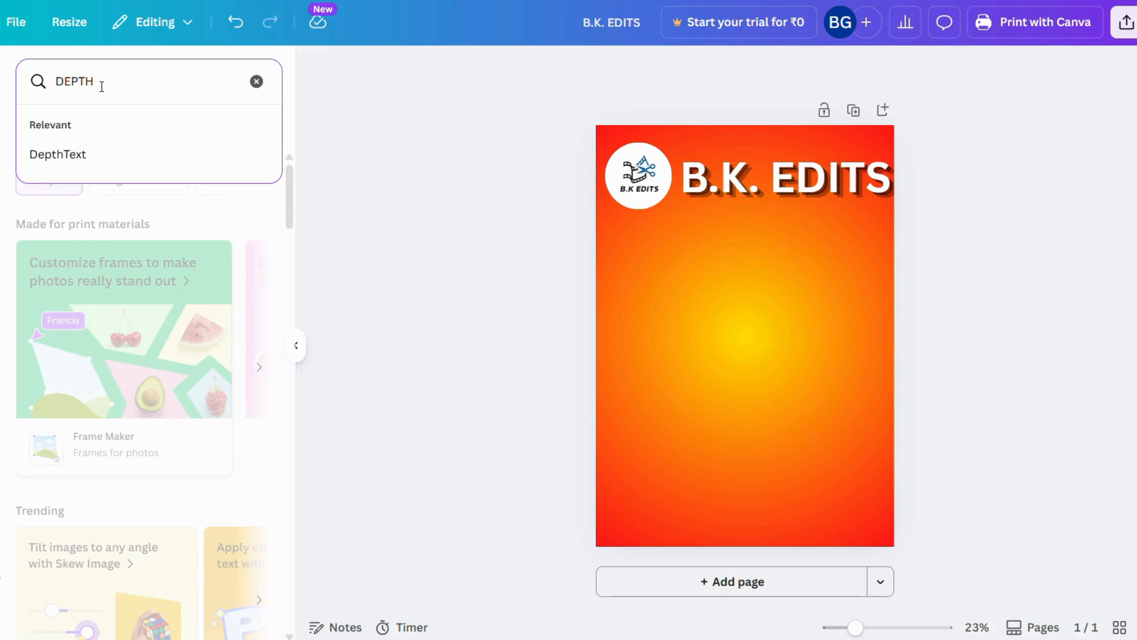
left_click(46, 157)
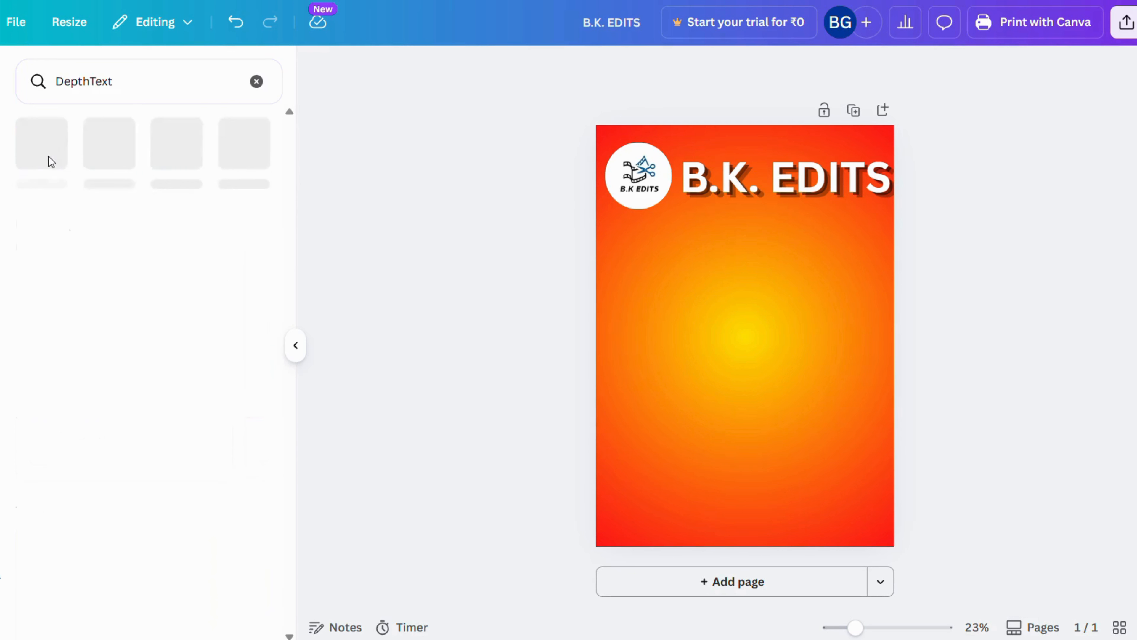
left_click(45, 162)
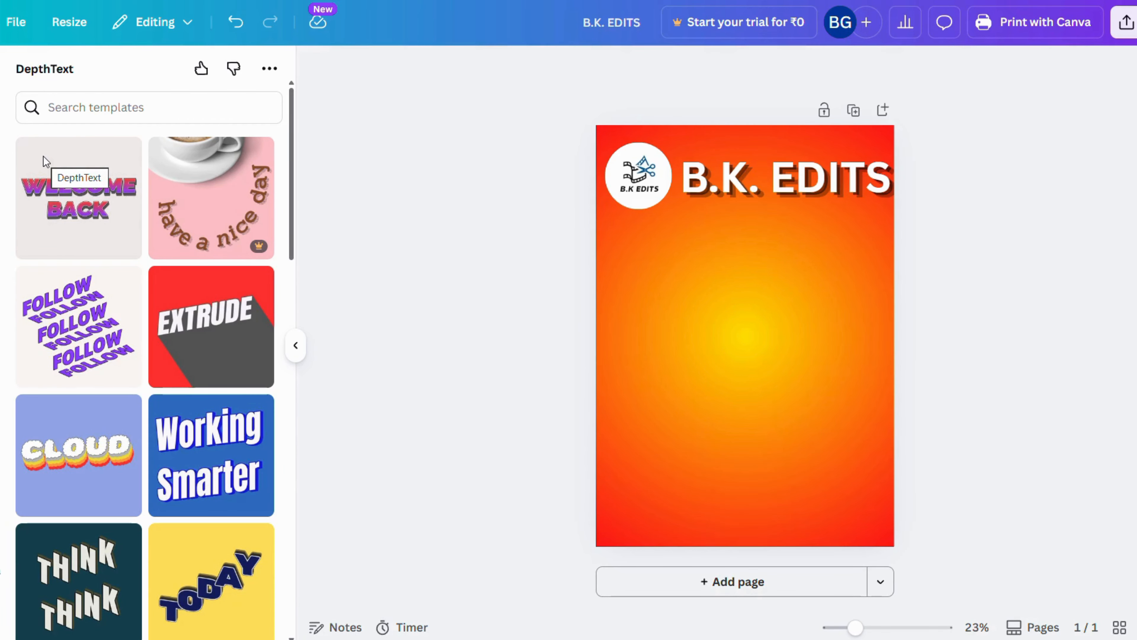
Browse the DepthText templates and choose the metallic "DONT THINK TOO MUCH!" one
scroll(153, 261, "down", 3)
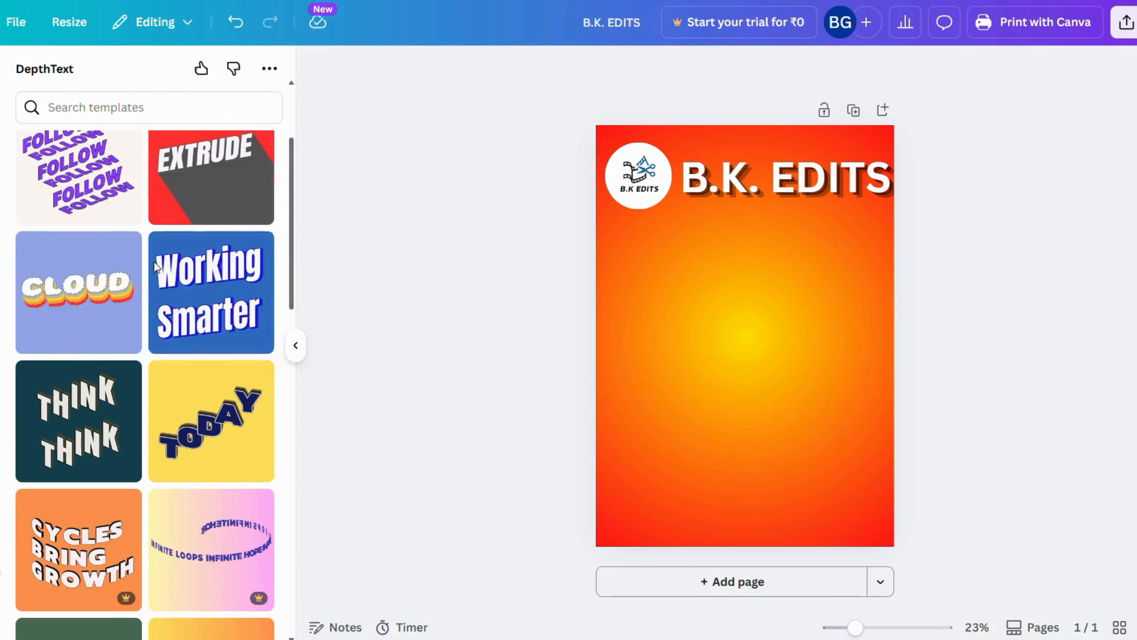
scroll(155, 265, "down", 15)
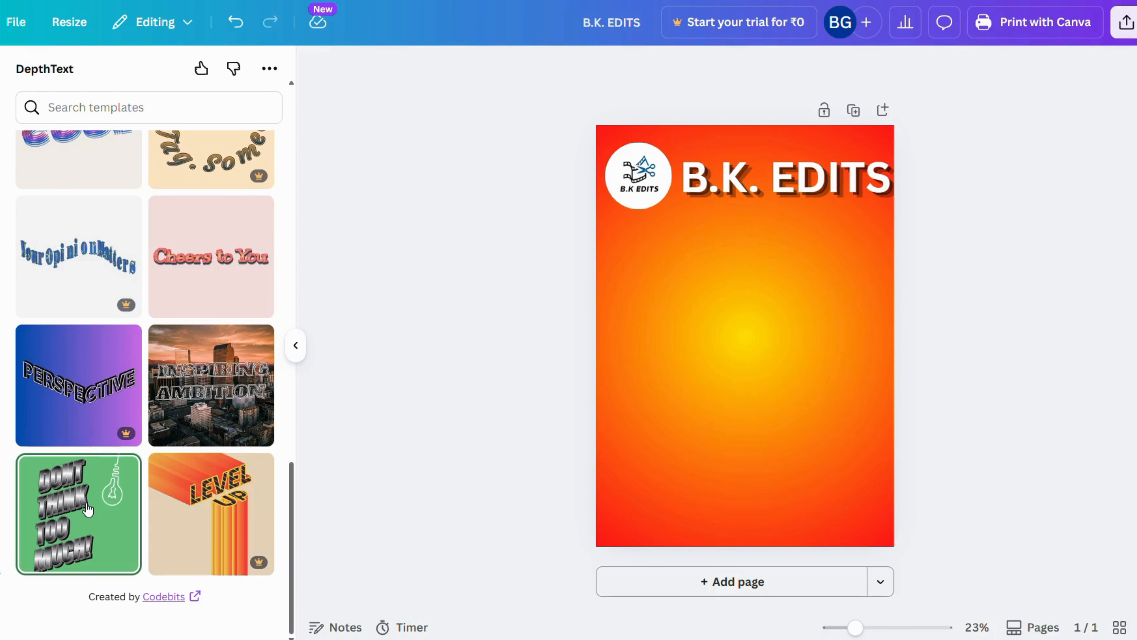
scroll(88, 510, "up", 15)
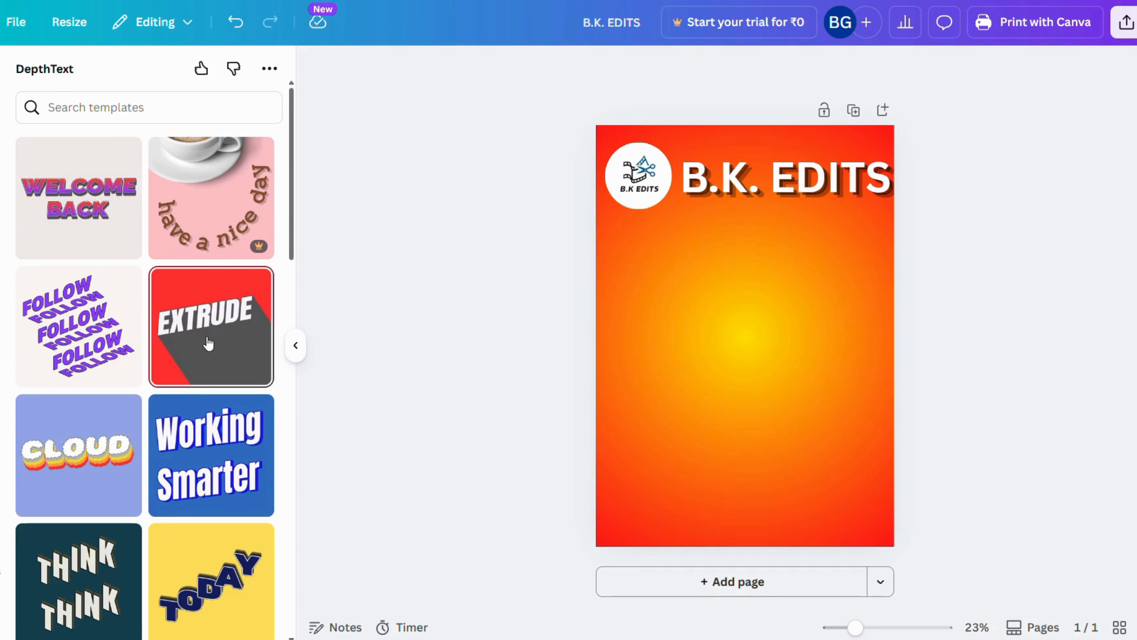
scroll(208, 354, "down", 15)
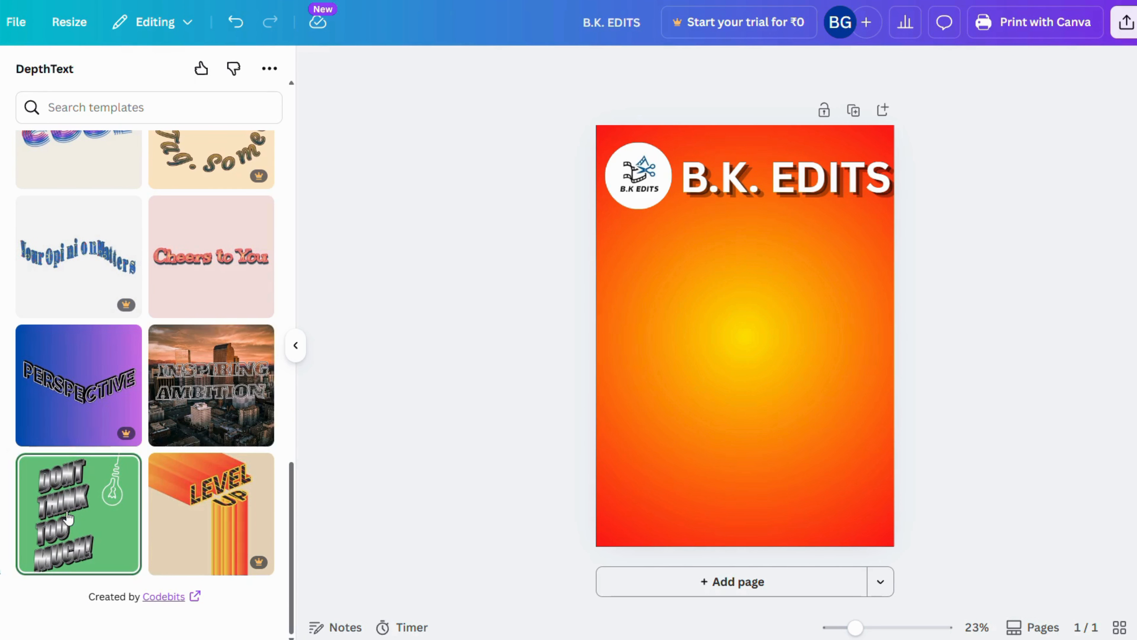
left_click(68, 517)
Replace the template's text with "MEGA SALE"
left_click(76, 515)
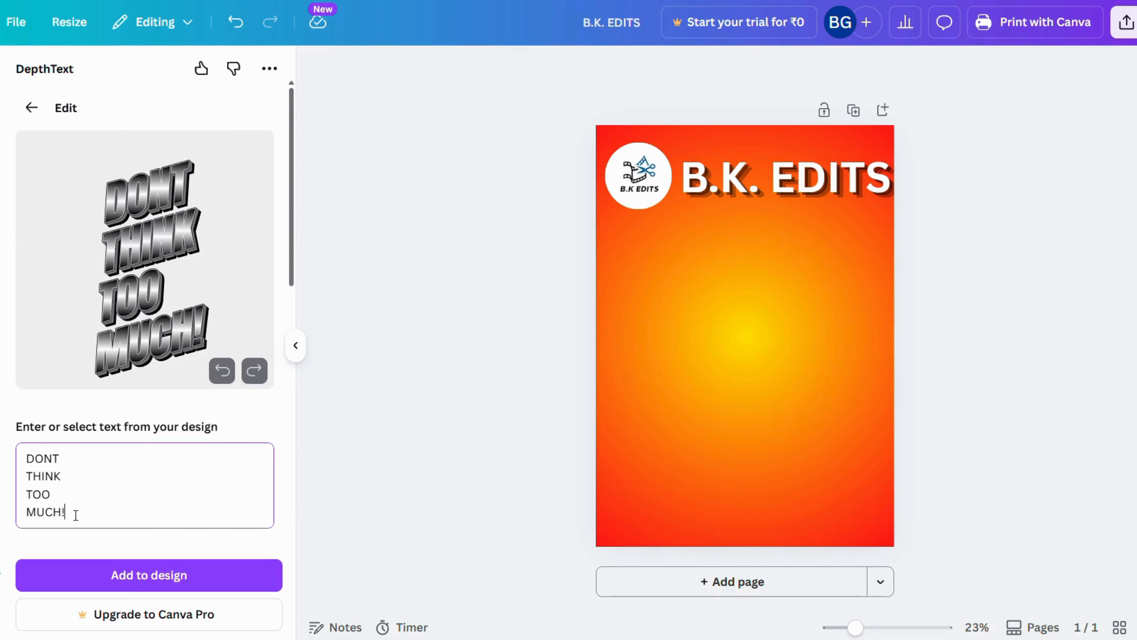
key("ctrl+a")
type("ME")
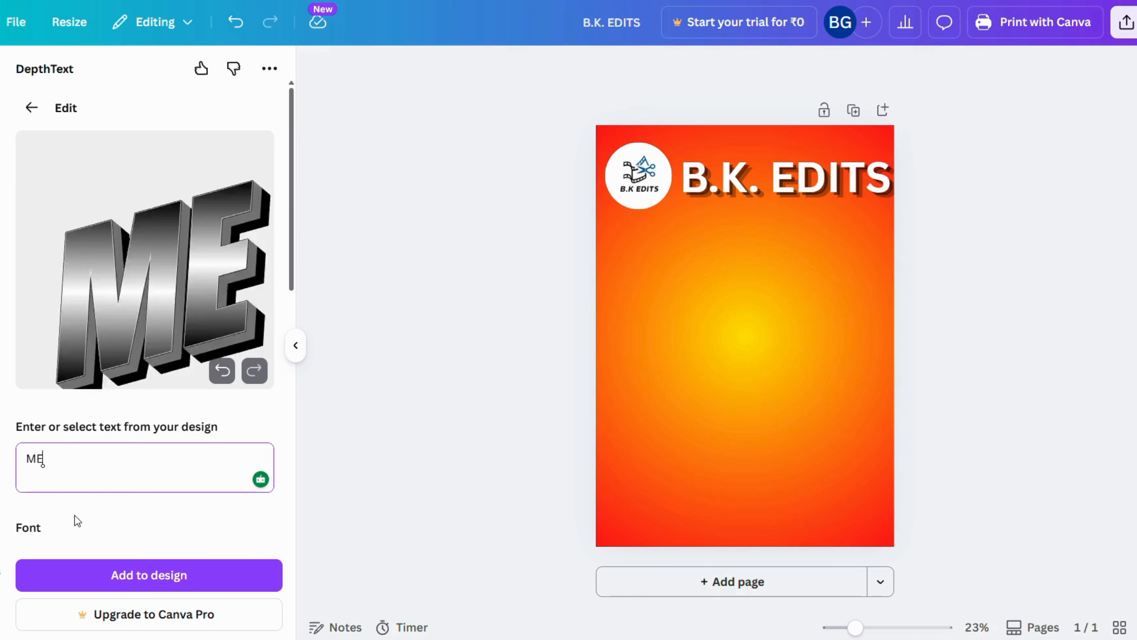
type("GA SALE")
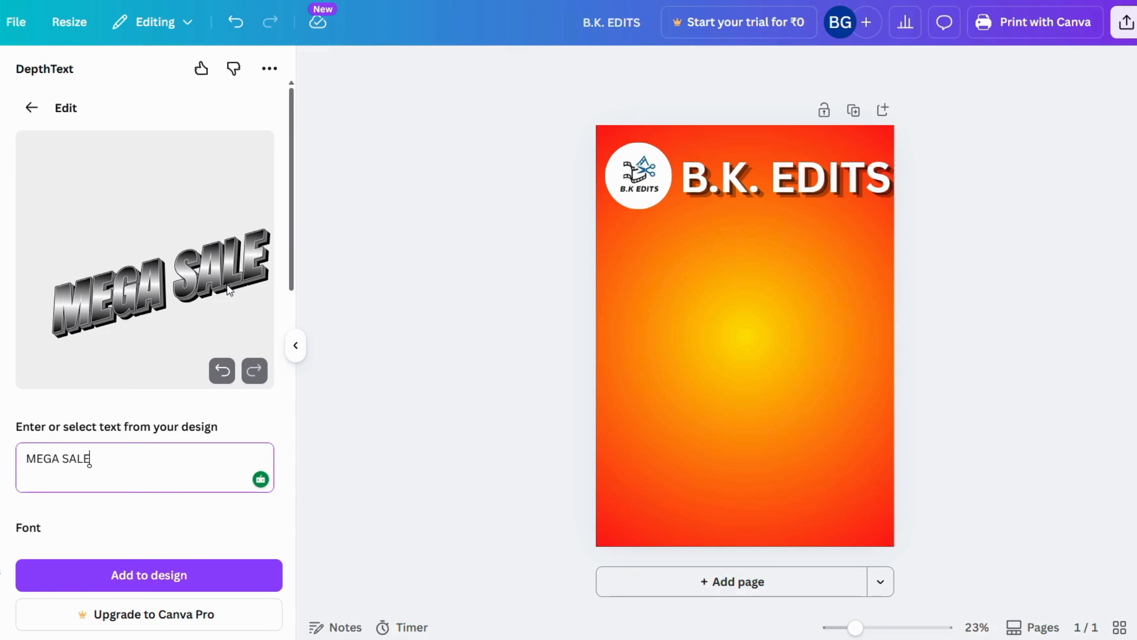
Try the Step and Stacked layouts on the MEGA SALE text, go back to Flat and undo the layout changes
scroll(93, 456, "down", 5)
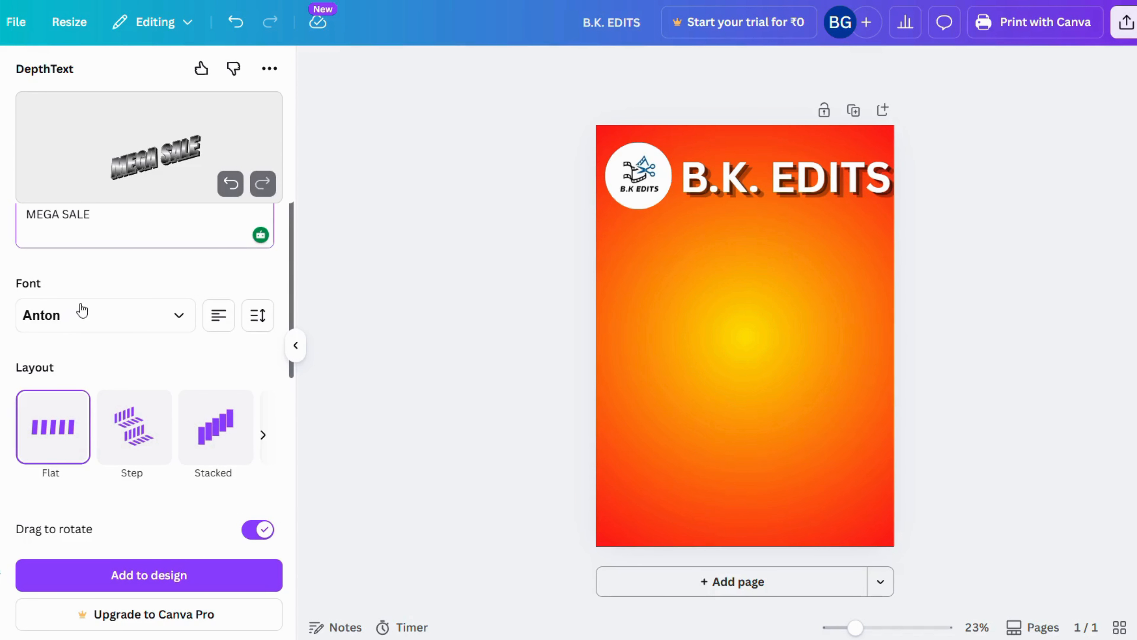
scroll(167, 301, "up", 2)
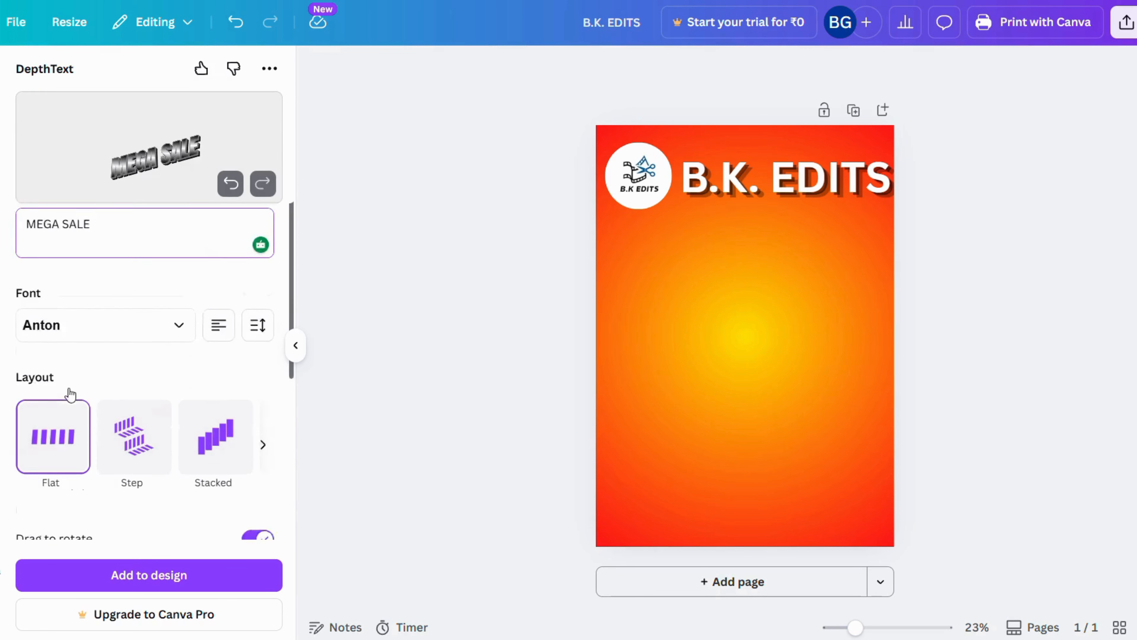
scroll(63, 391, "down", 2)
left_click(132, 349)
left_click(205, 356)
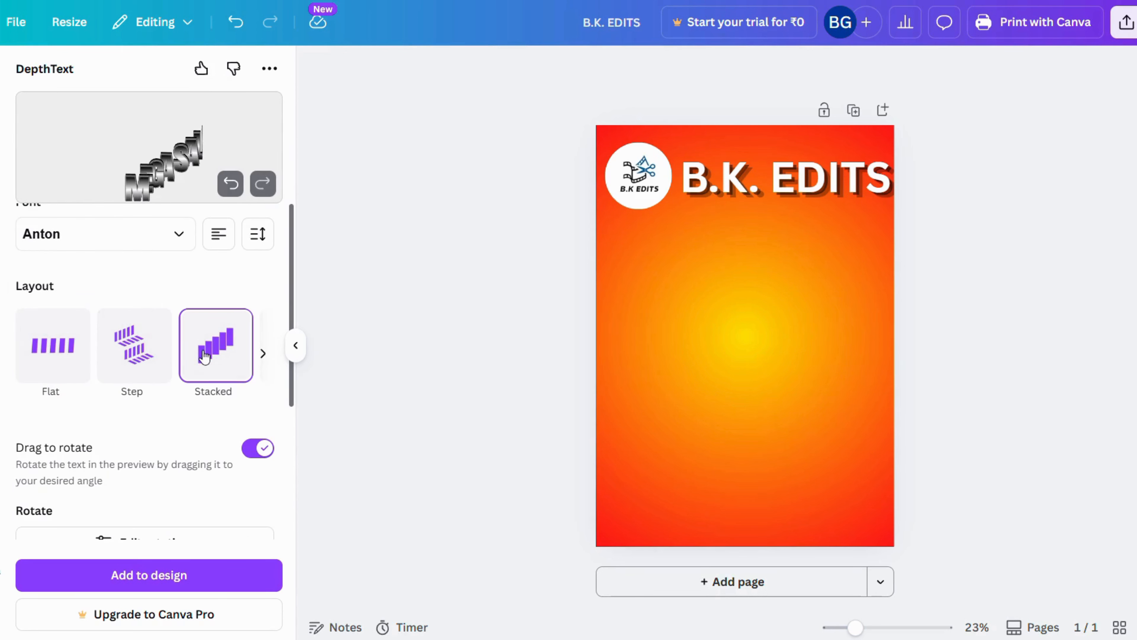
left_click(53, 362)
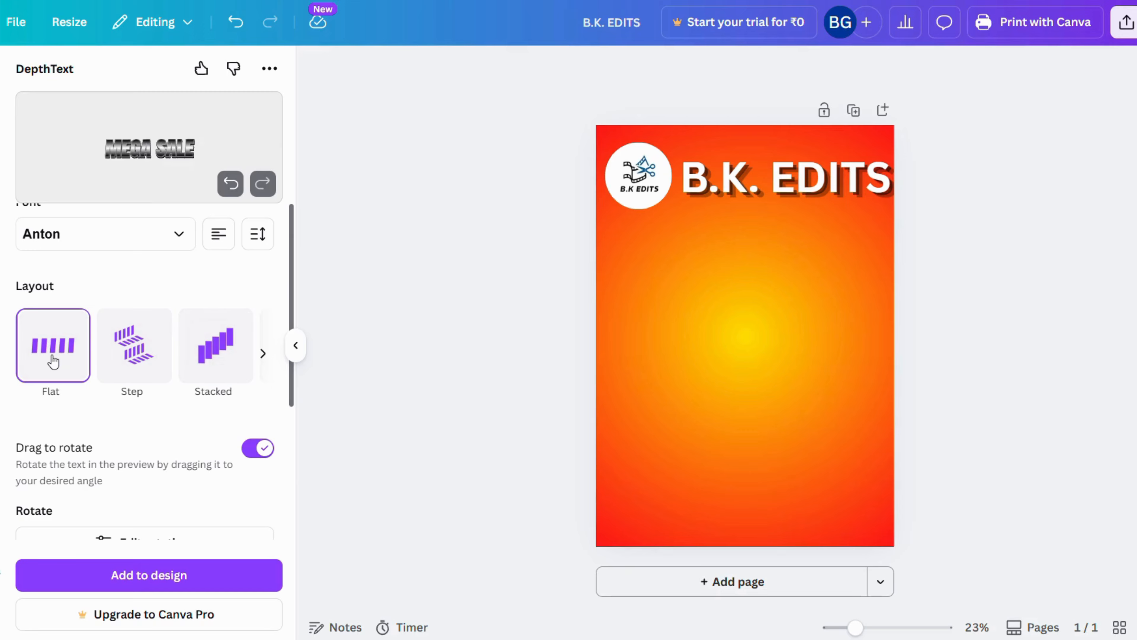
left_click(227, 187)
left_click(227, 187)
left_click(228, 193)
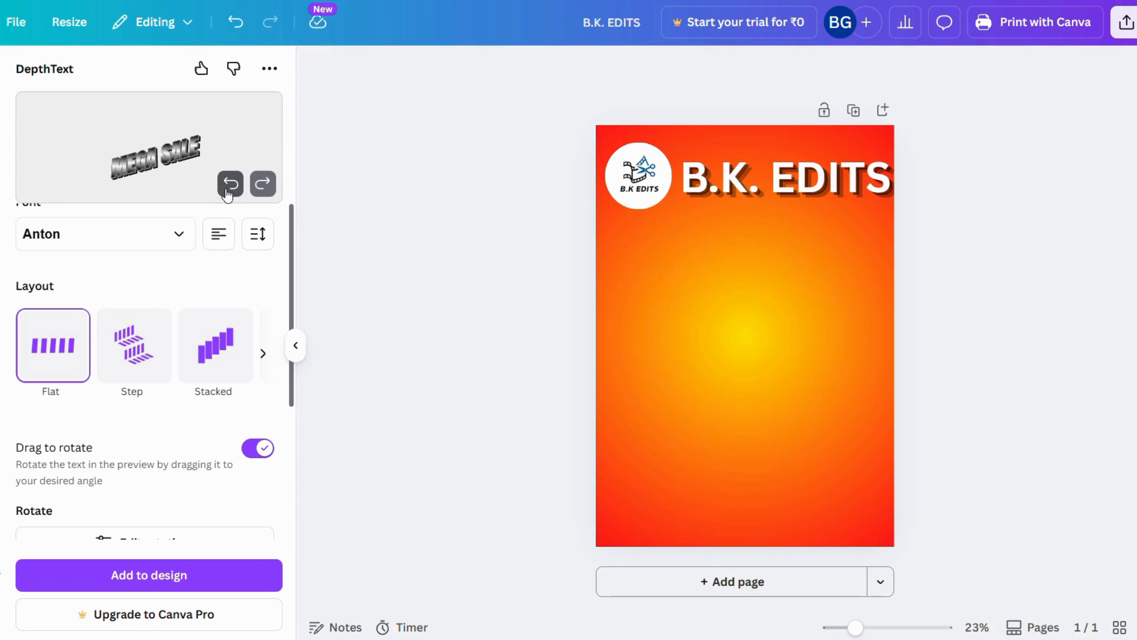
Keep the linear letter fill and Extrude projection, and add the DepthText MEGA SALE artwork to the poster
scroll(128, 445, "down", 4)
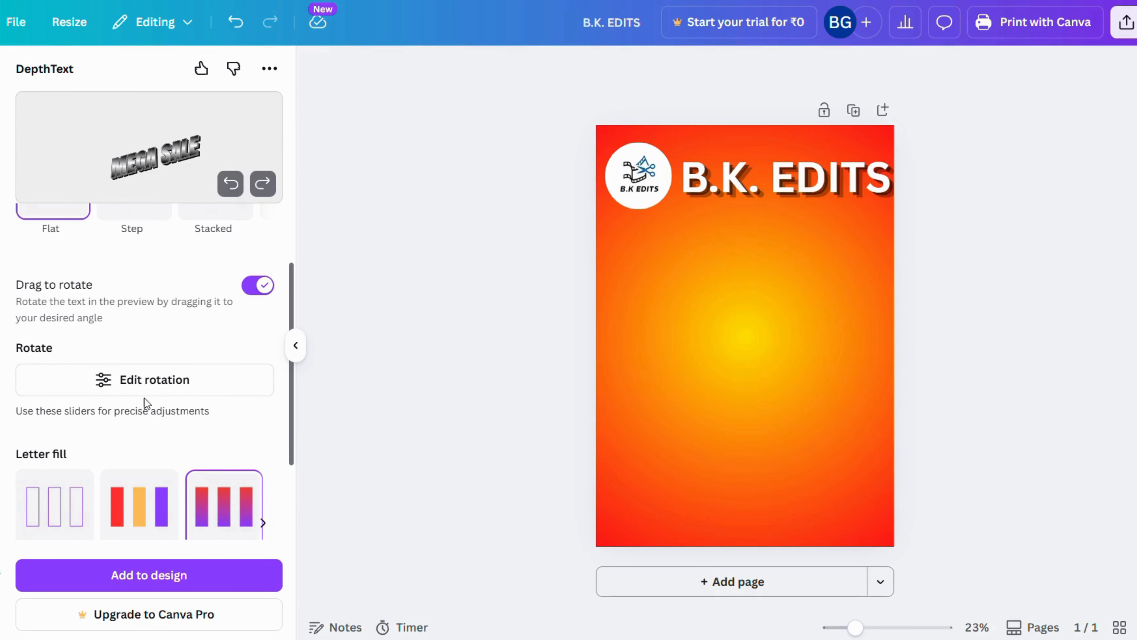
scroll(91, 423, "down", 2)
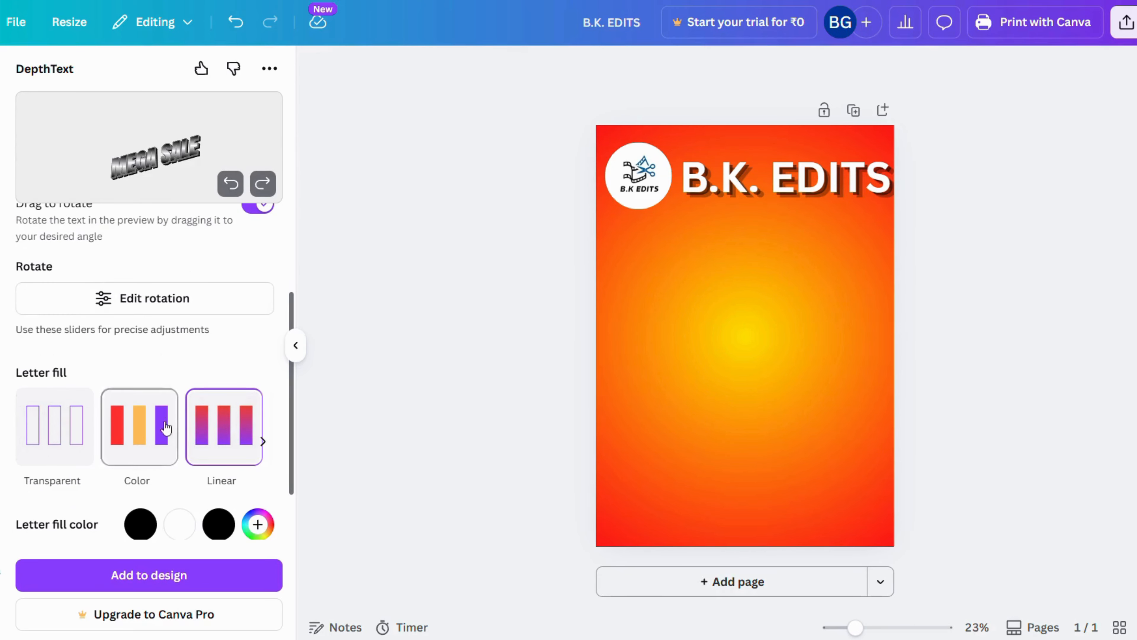
scroll(220, 443, "down", 4)
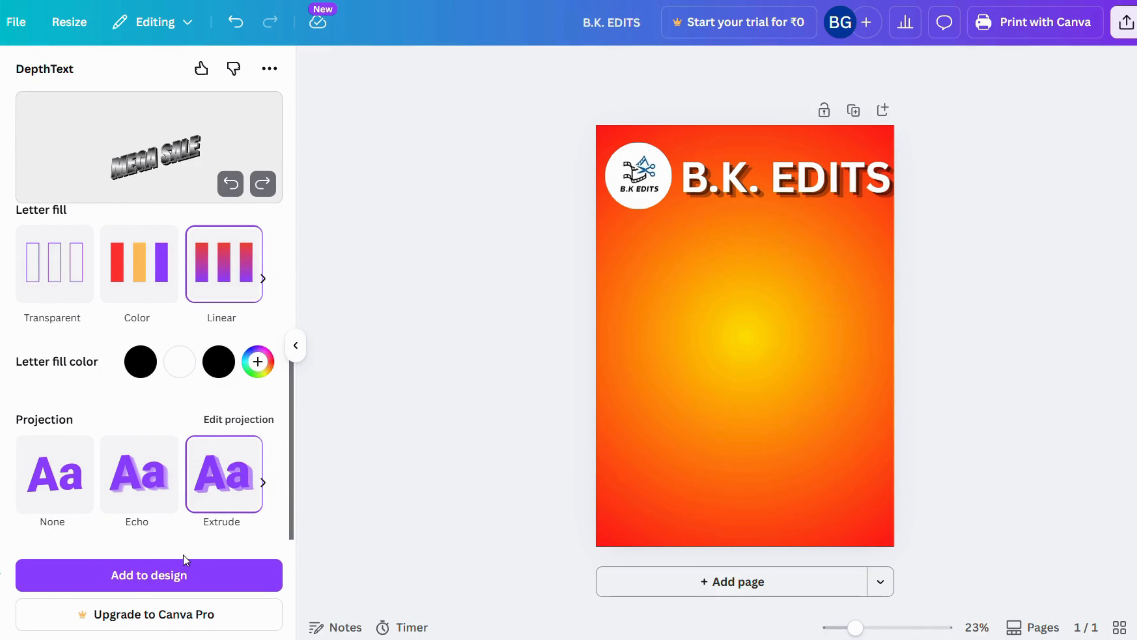
left_click(175, 573)
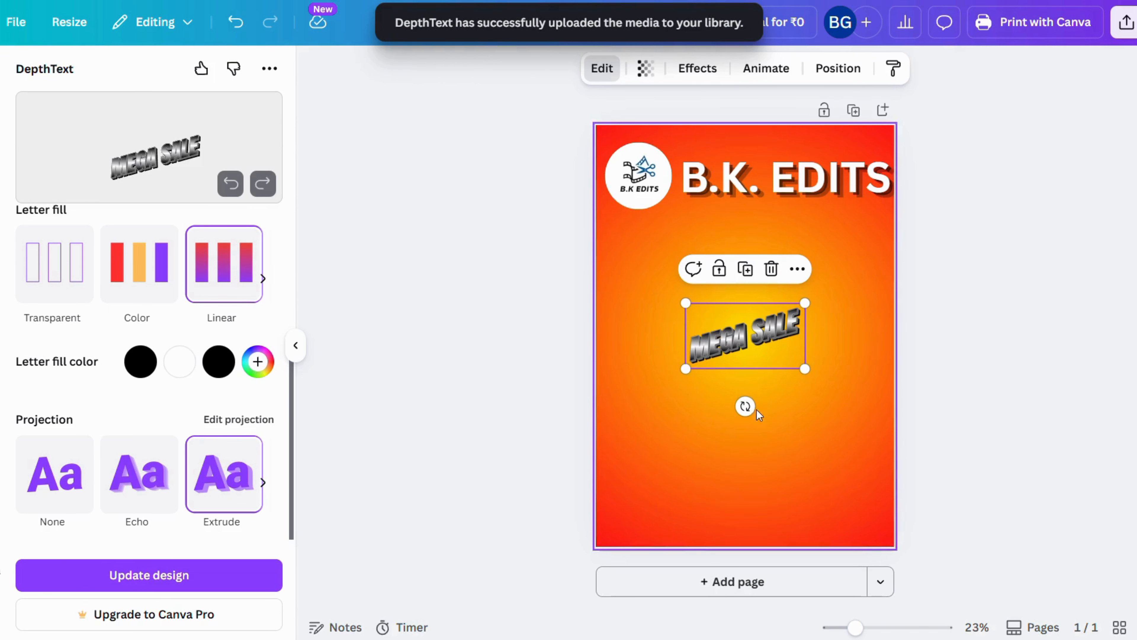
Enlarge the MEGA SALE artwork to roughly the poster's full width and move it up beneath the B.K. EDITS heading
left_click_drag(686, 368, 583, 403)
left_click_drag(806, 300, 902, 250)
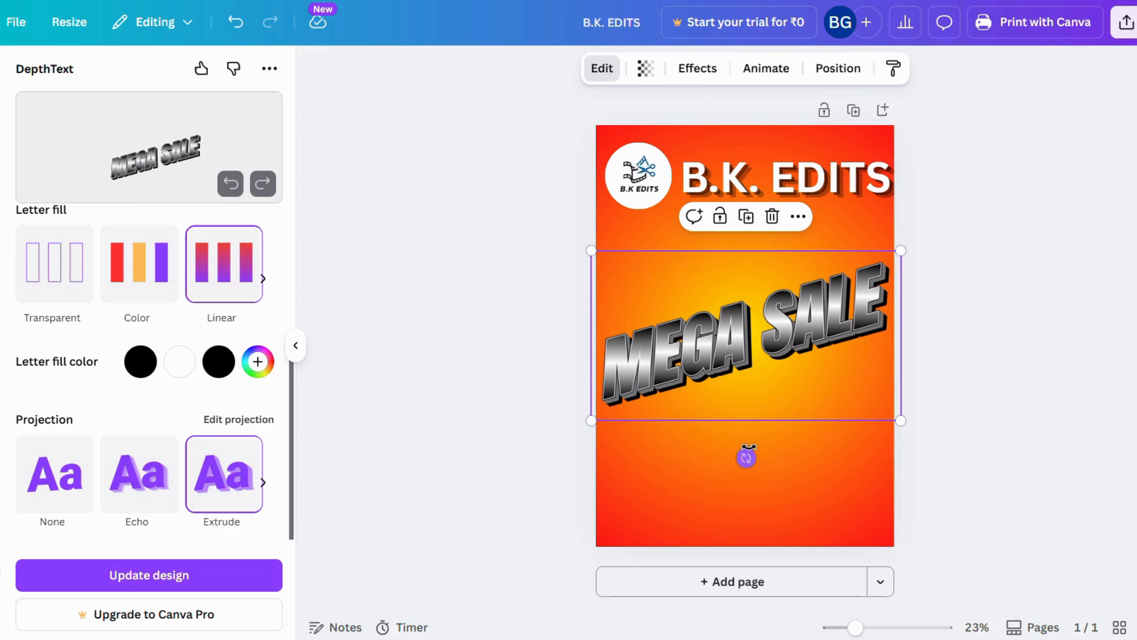
left_click_drag(751, 381, 747, 314)
left_click(1000, 351)
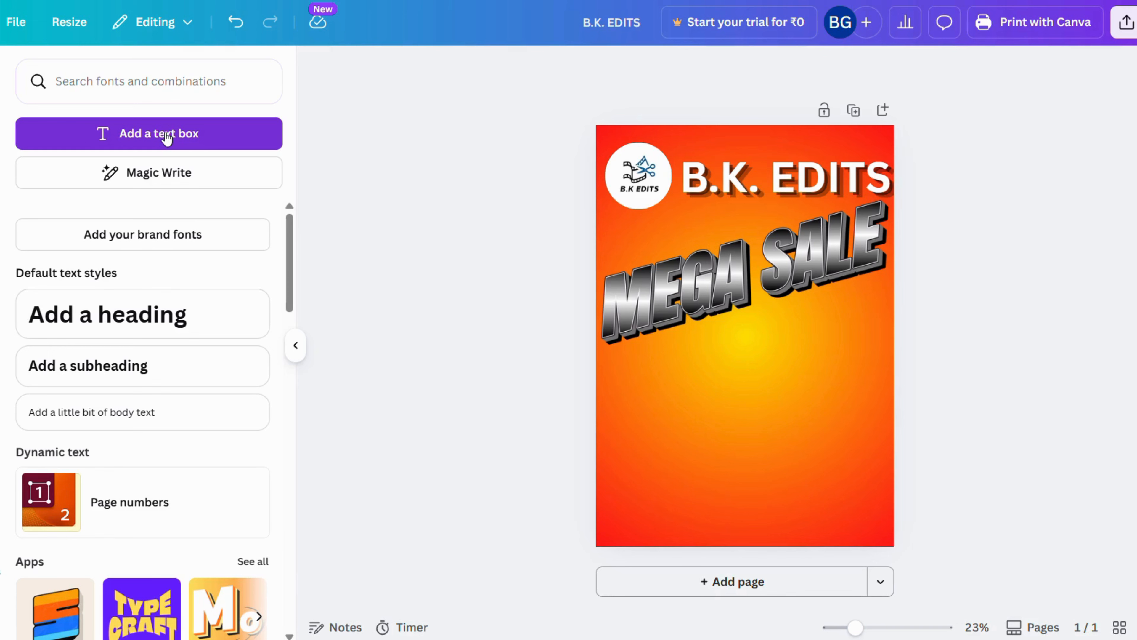
Add a text box, enlarge it to about size 61, and place it centrally below the MEGA SALE artwork
left_click(167, 135)
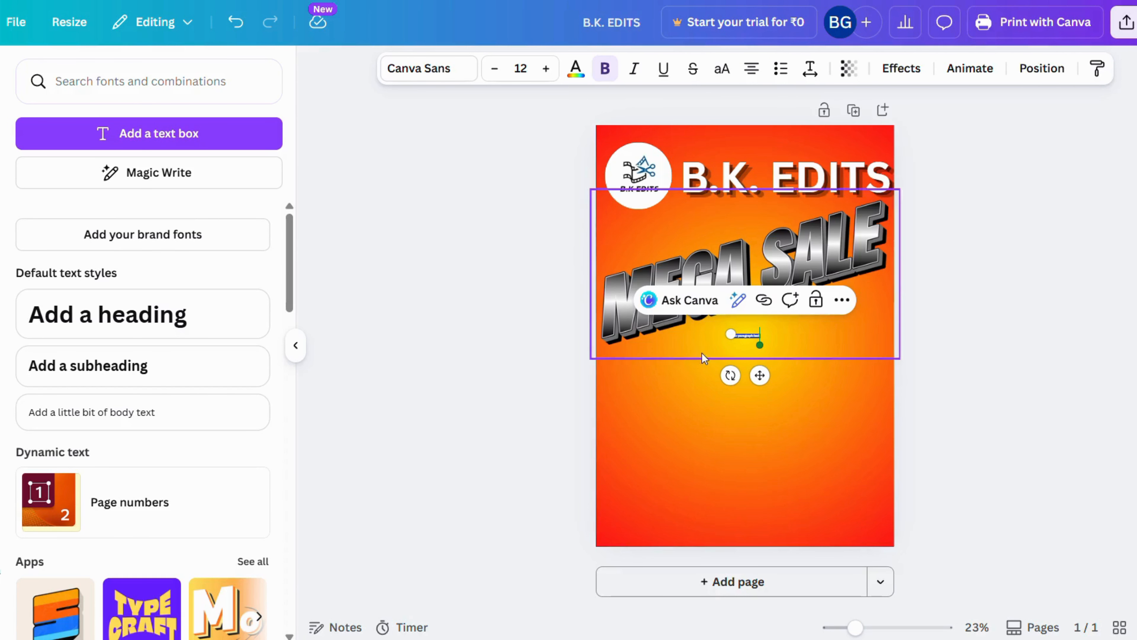
left_click_drag(734, 333, 612, 319)
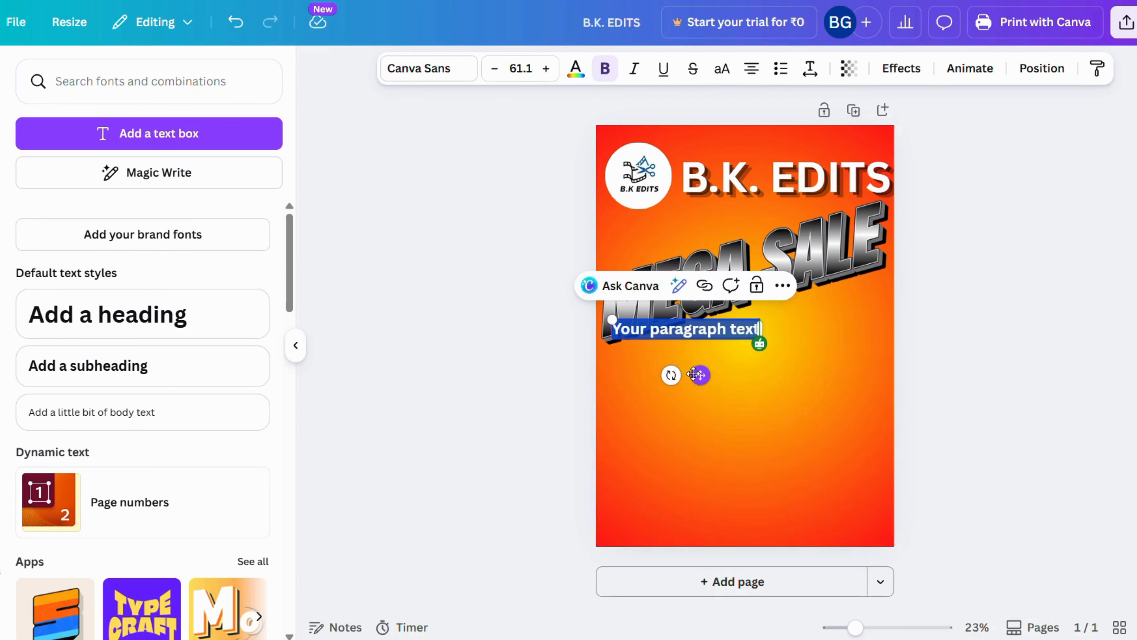
left_click_drag(701, 375, 761, 395)
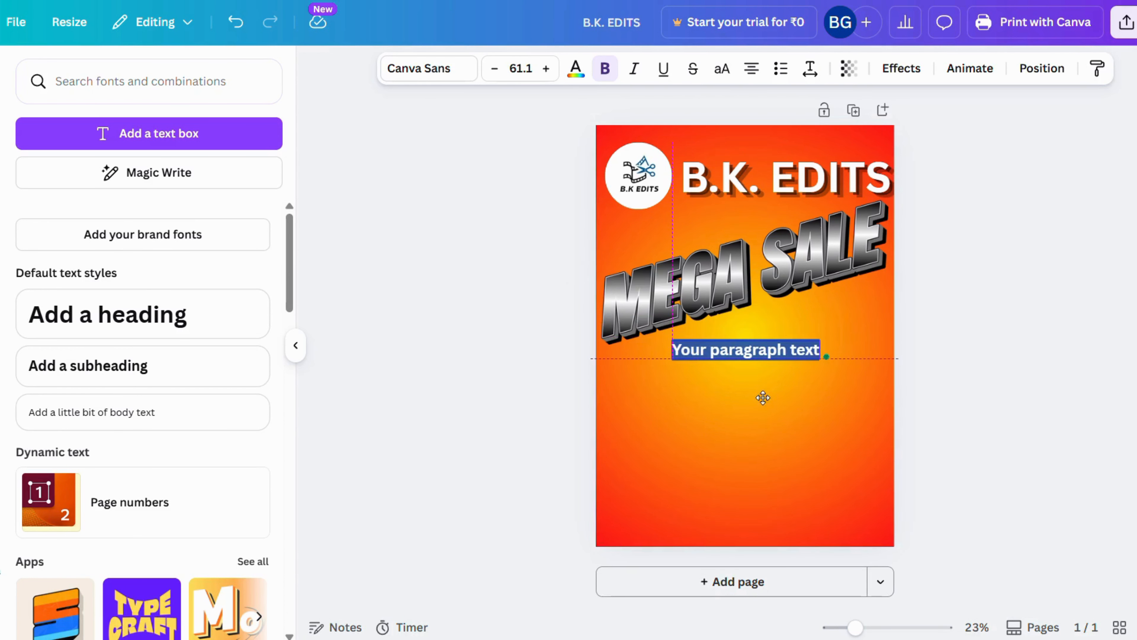
Replace the placeholder text with "UPTO" and "50% OFF" on two lines and enlarge it to about size 158
left_click(730, 350)
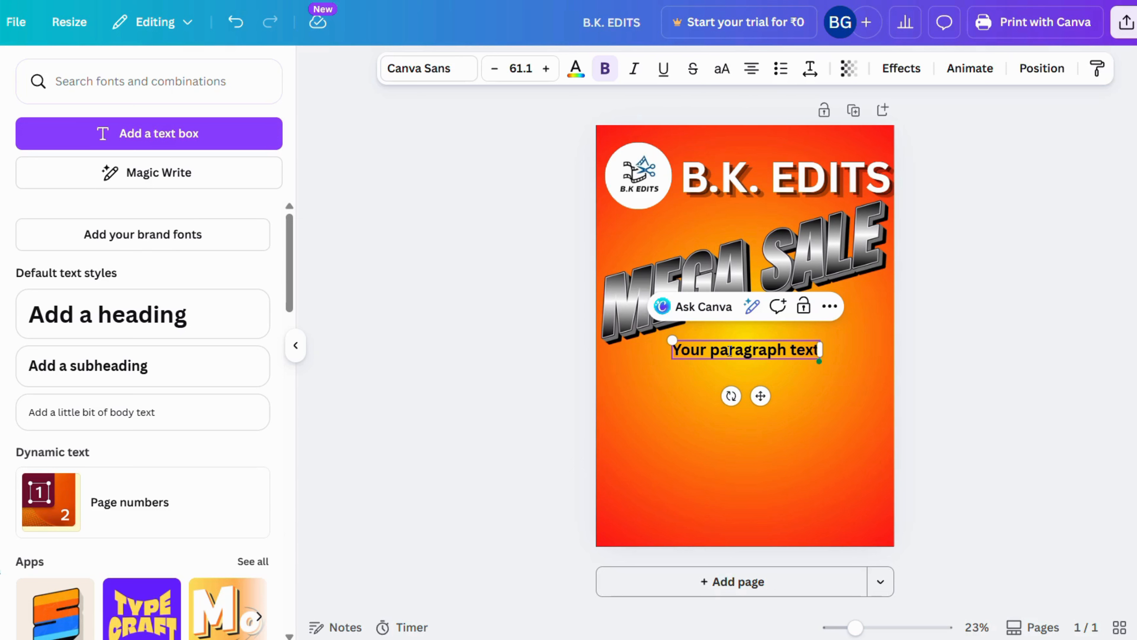
key("ctrl+a")
type("UPTO")
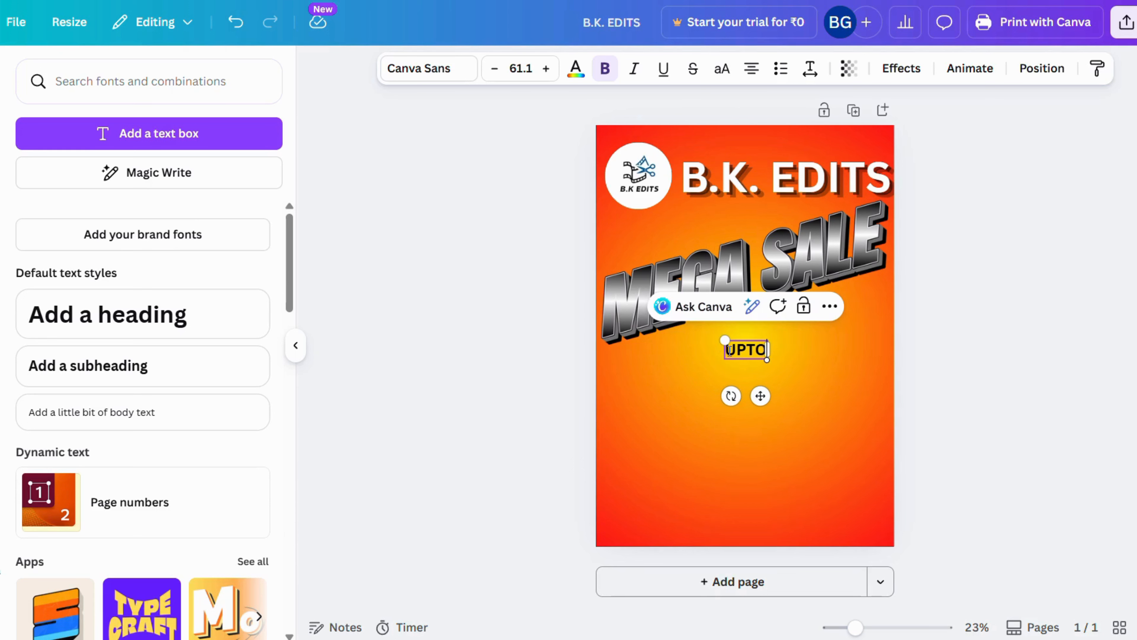
key("Return")
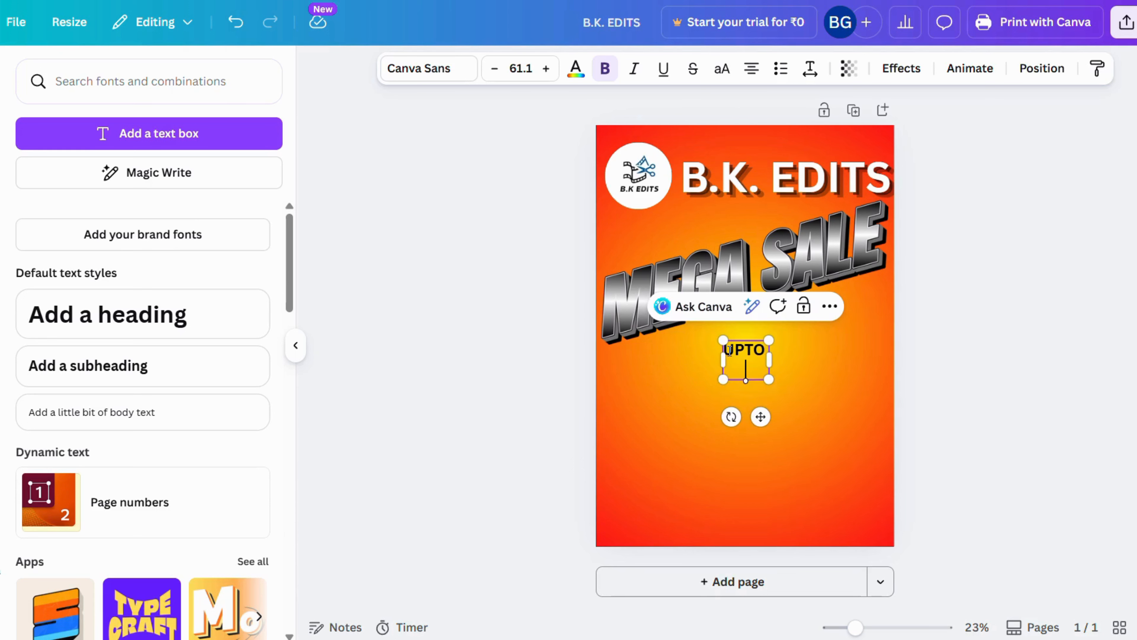
type("50% OFF")
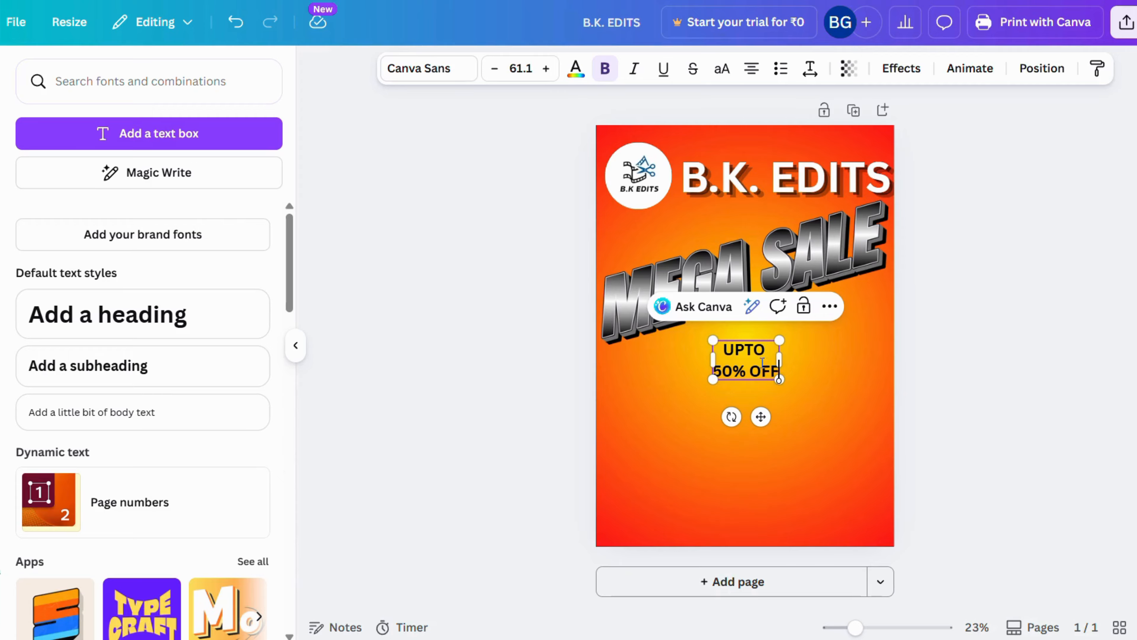
left_click_drag(713, 341, 672, 317)
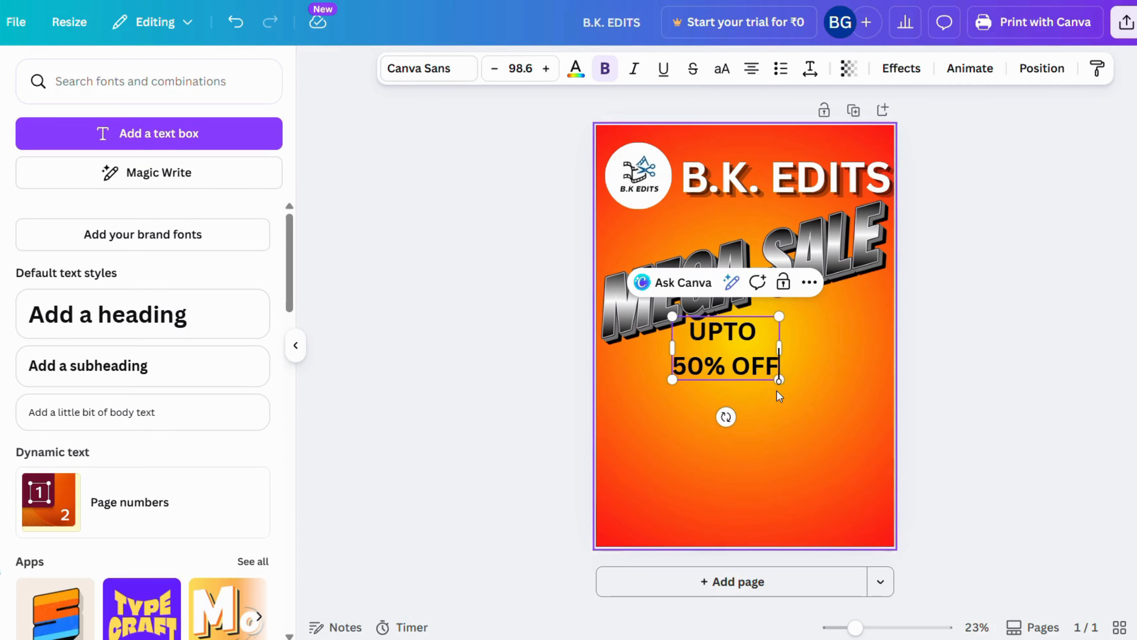
left_click_drag(779, 379, 844, 417)
Set the font size of the "50% OFF" line to 144
left_click_drag(685, 395, 833, 397)
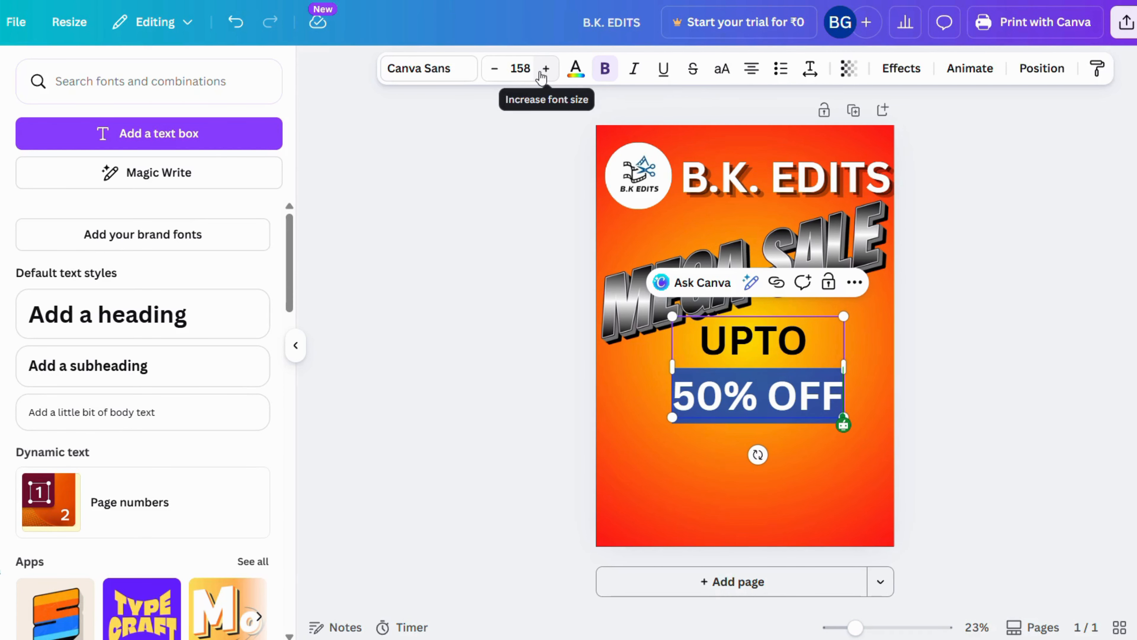
left_click(543, 76)
left_click(543, 76)
left_click(546, 77)
left_click(546, 77)
left_click(547, 77)
left_click(548, 76)
left_click(547, 76)
left_click(546, 76)
left_click(546, 77)
left_click(546, 77)
left_click(517, 69)
scroll(532, 372, "down", 5)
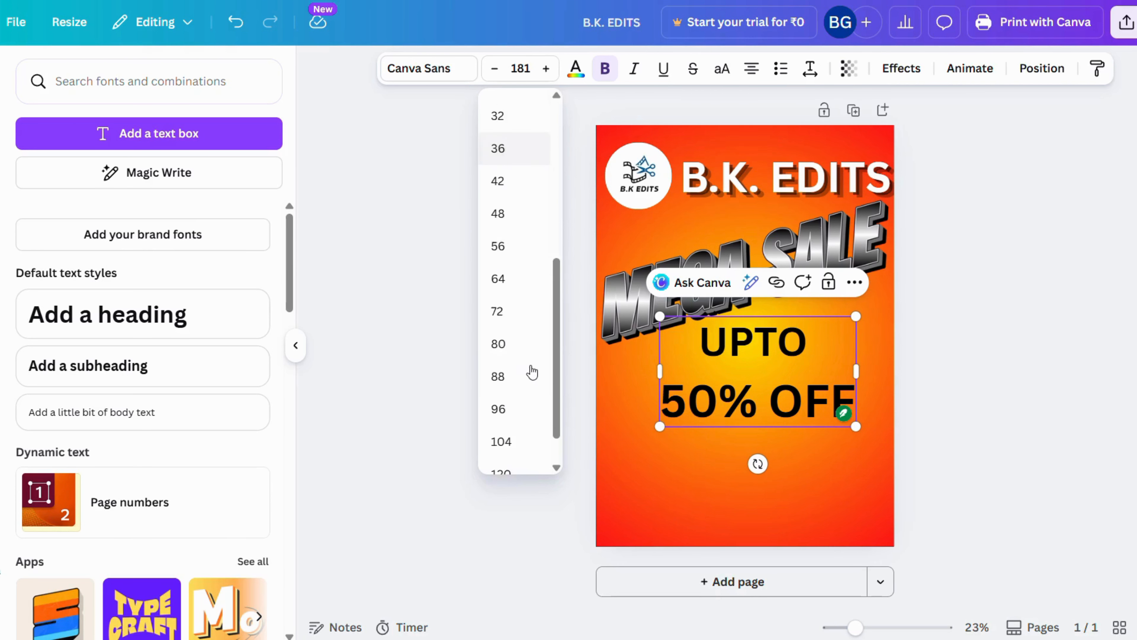
scroll(532, 371, "down", 2)
left_click(498, 452)
Set the font size of the "UPTO" line to 120
left_click(730, 345)
left_click_drag(700, 343, 808, 343)
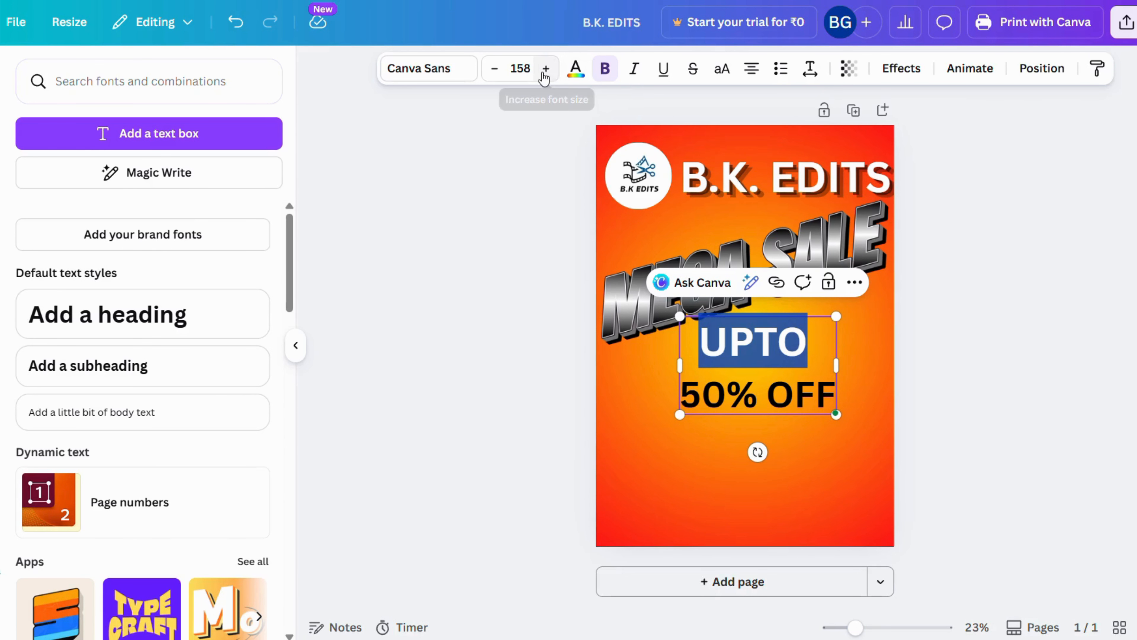
left_click(520, 68)
scroll(525, 363, "down", 5)
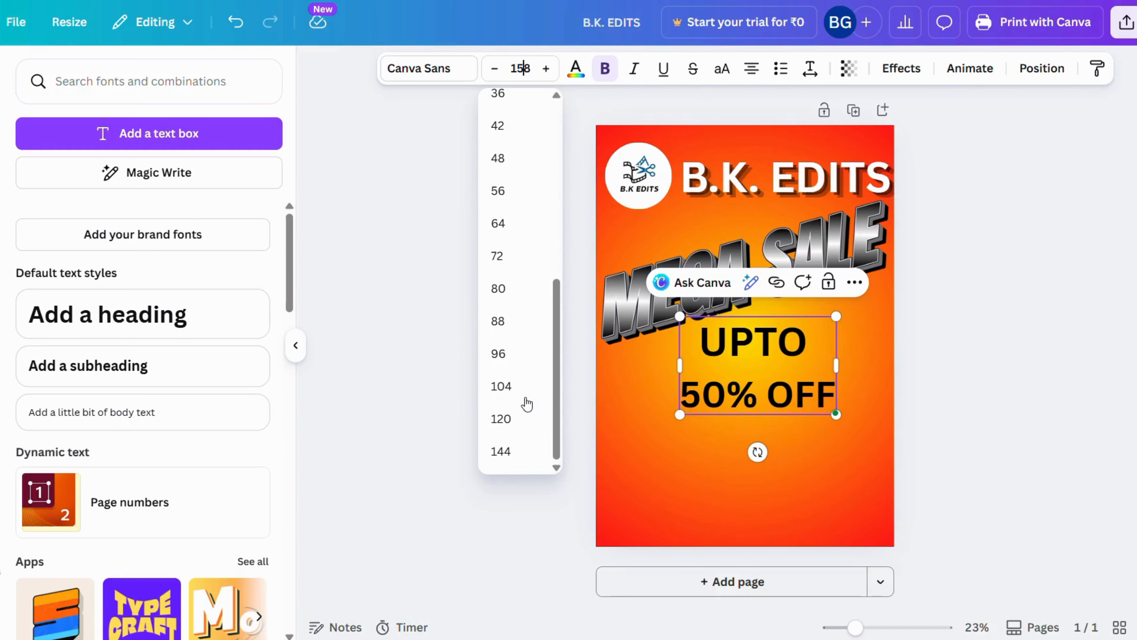
left_click(515, 418)
left_click(923, 403)
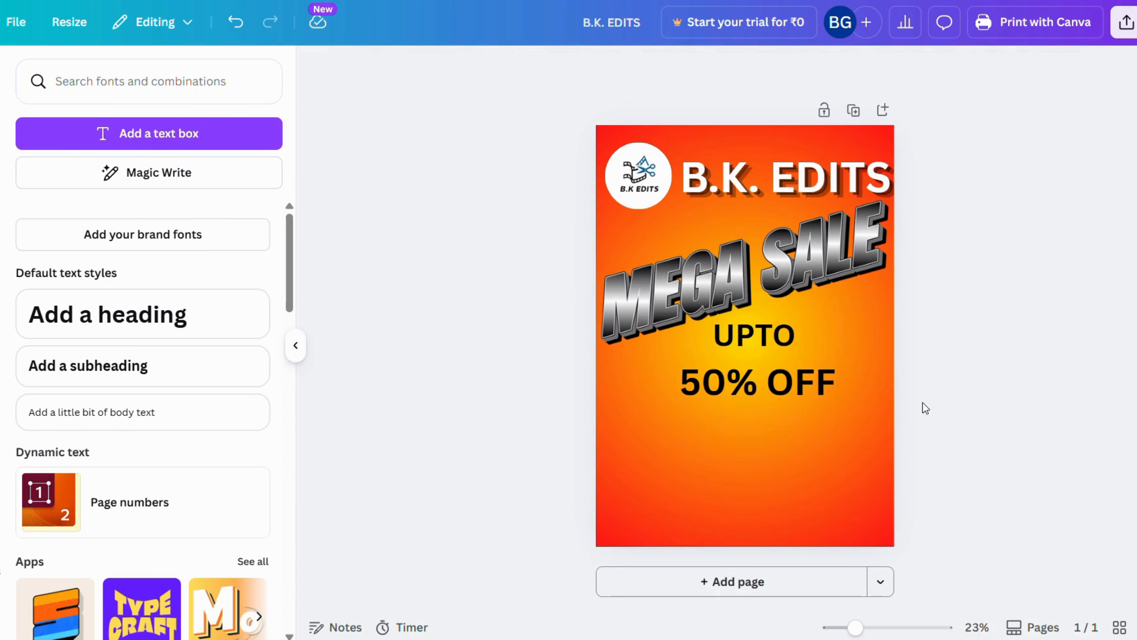
Centre the "UPTO 50% OFF" text horizontally on the poster, slightly lower, and reduce its line spacing
left_click(742, 360)
left_click_drag(745, 357, 733, 366)
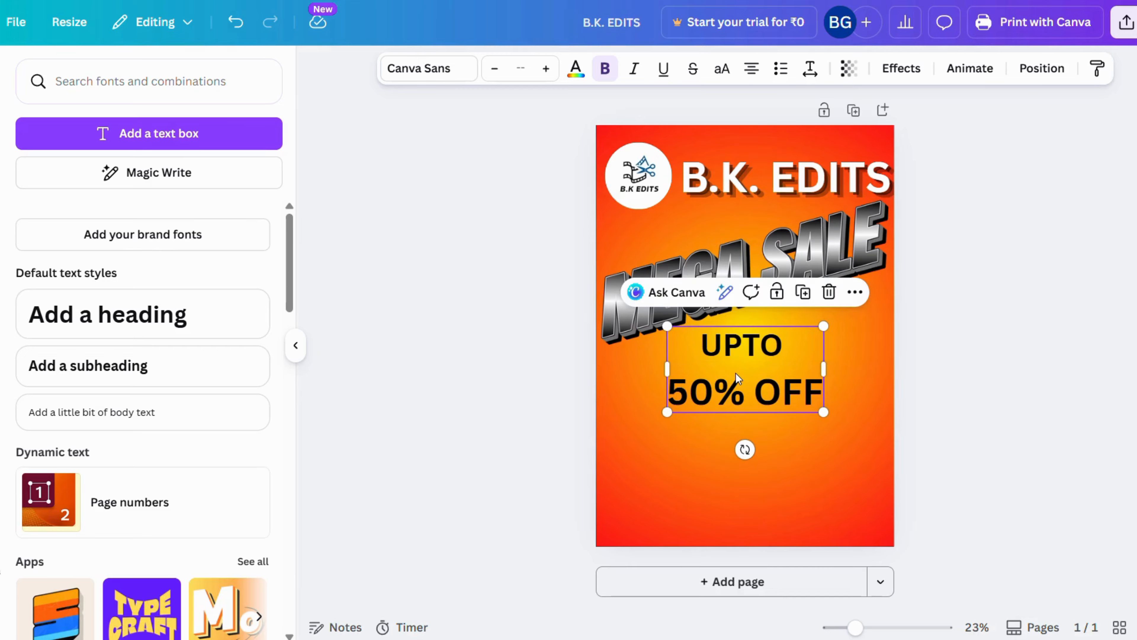
left_click(736, 363)
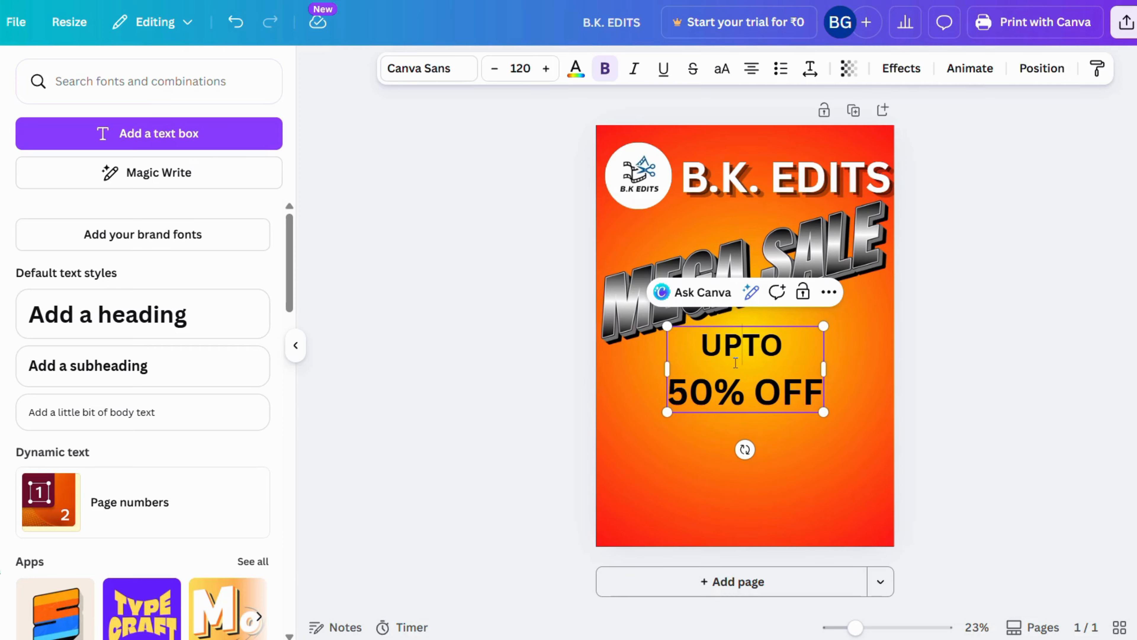
key("ctrl+a")
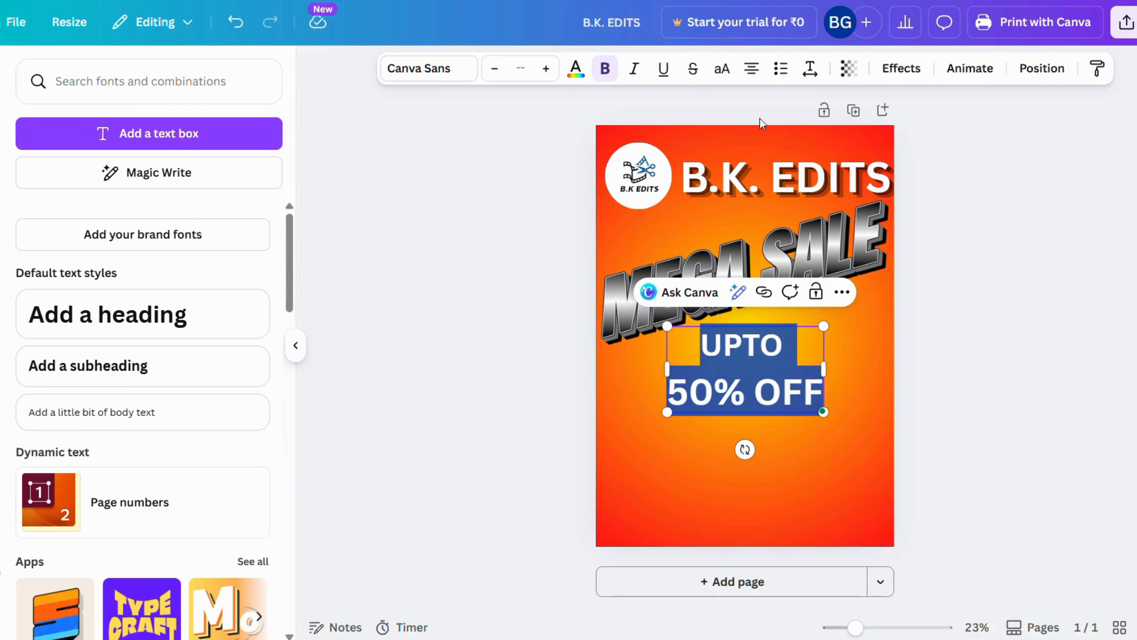
left_click(810, 70)
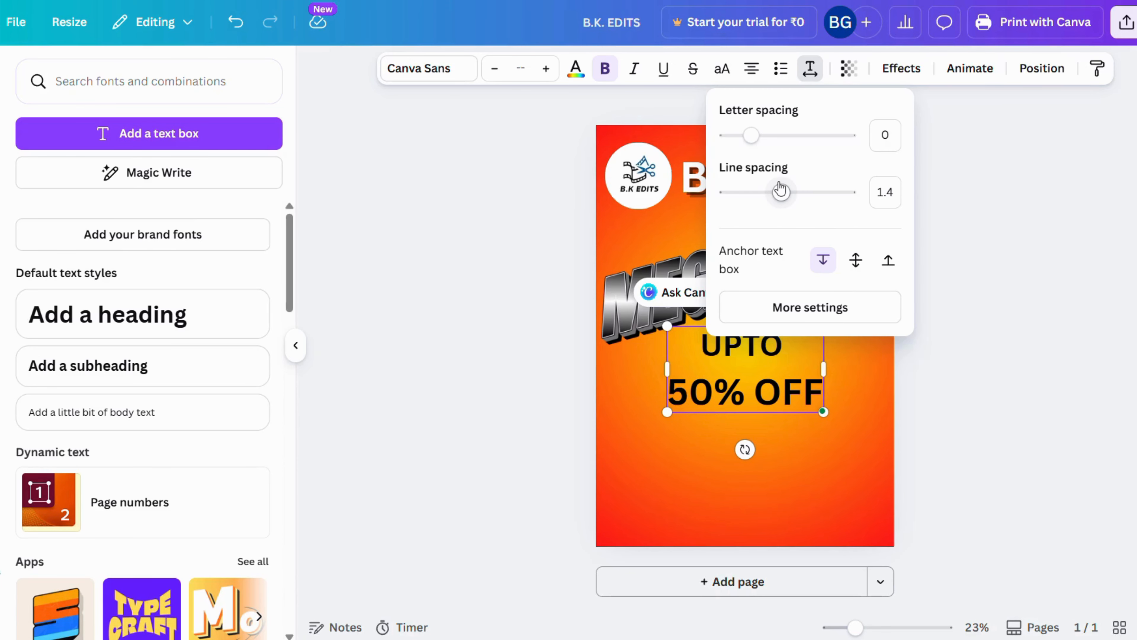
left_click(782, 193)
left_click_drag(782, 193, 755, 193)
left_click(981, 361)
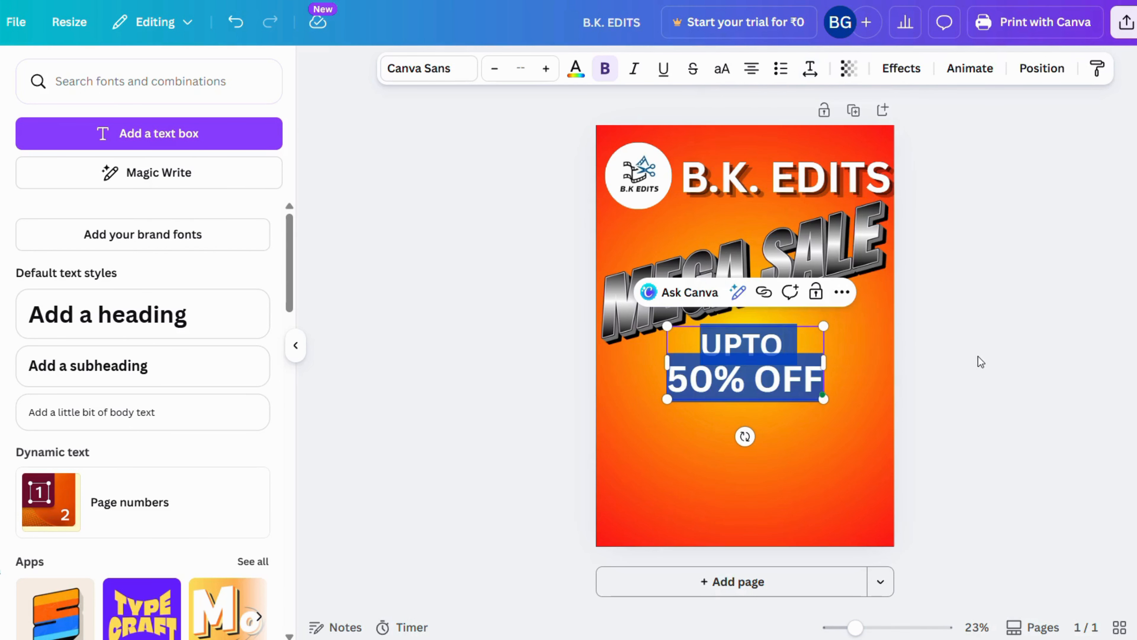
left_click(829, 464)
Apply the Sci-fi text effect to the whole "UPTO 50% OFF" text
left_click(747, 370)
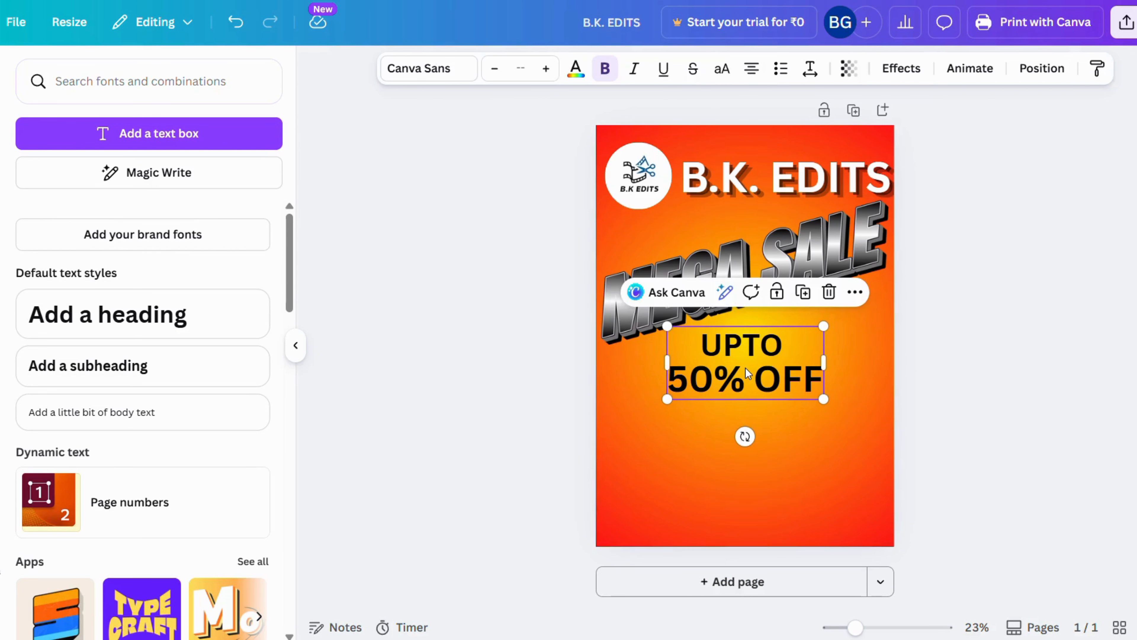
left_click(746, 372)
key("ctrl+a")
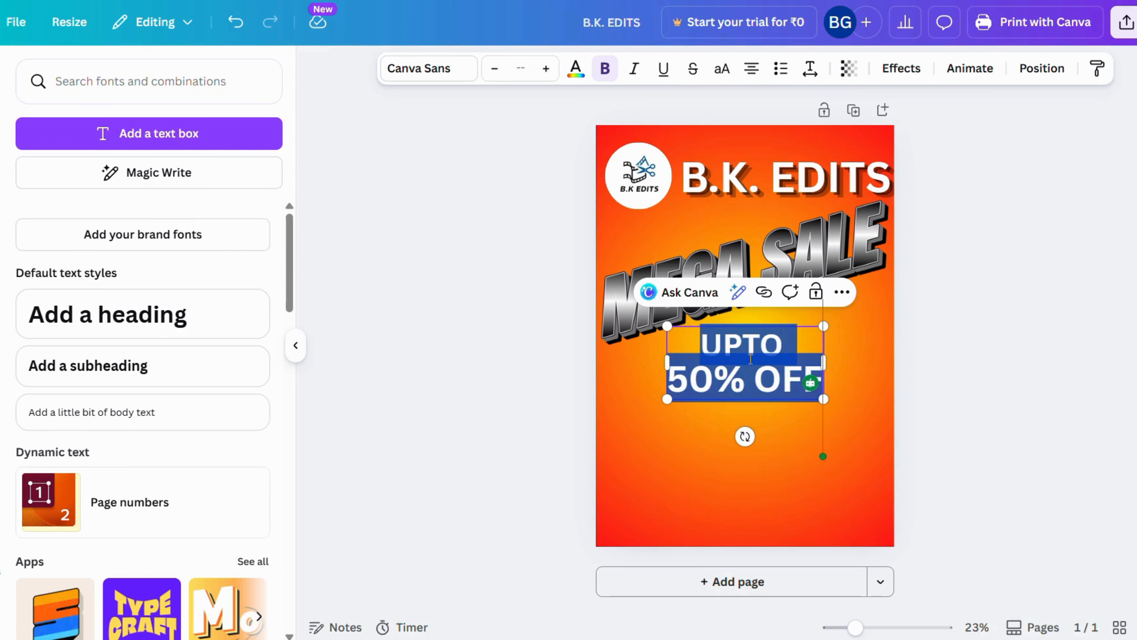
left_click(901, 69)
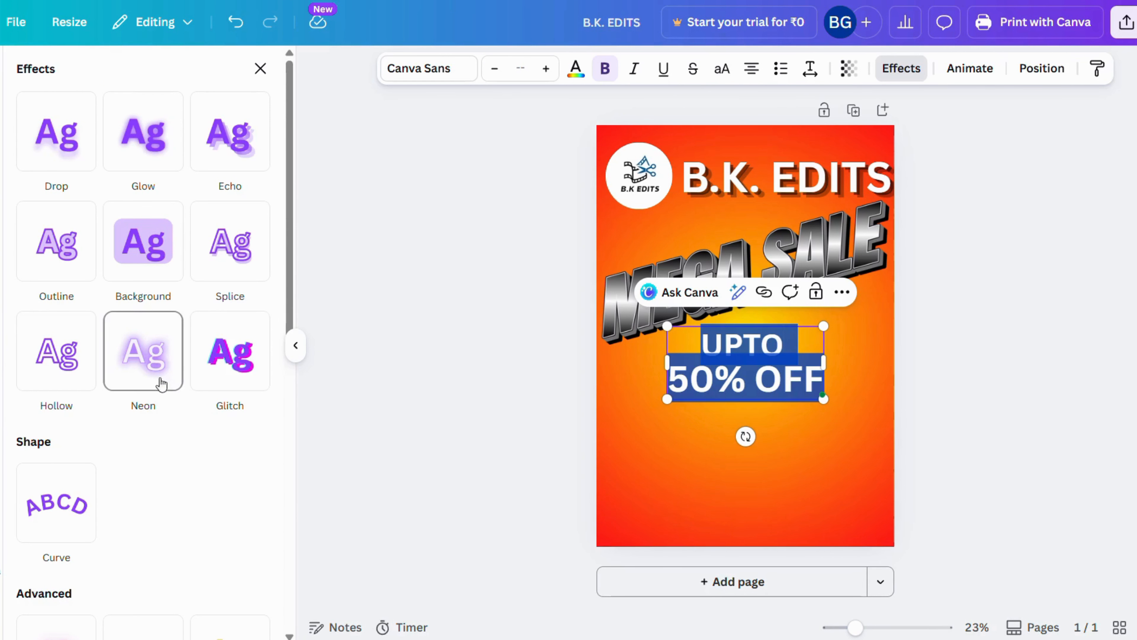
scroll(169, 339, "down", 5)
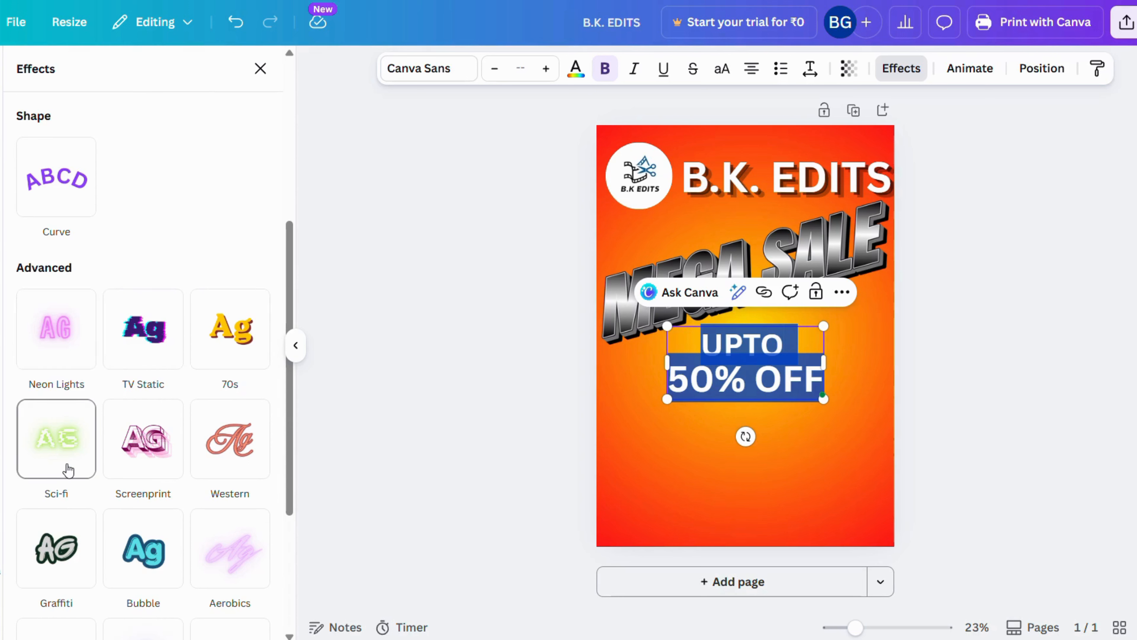
left_click(56, 445)
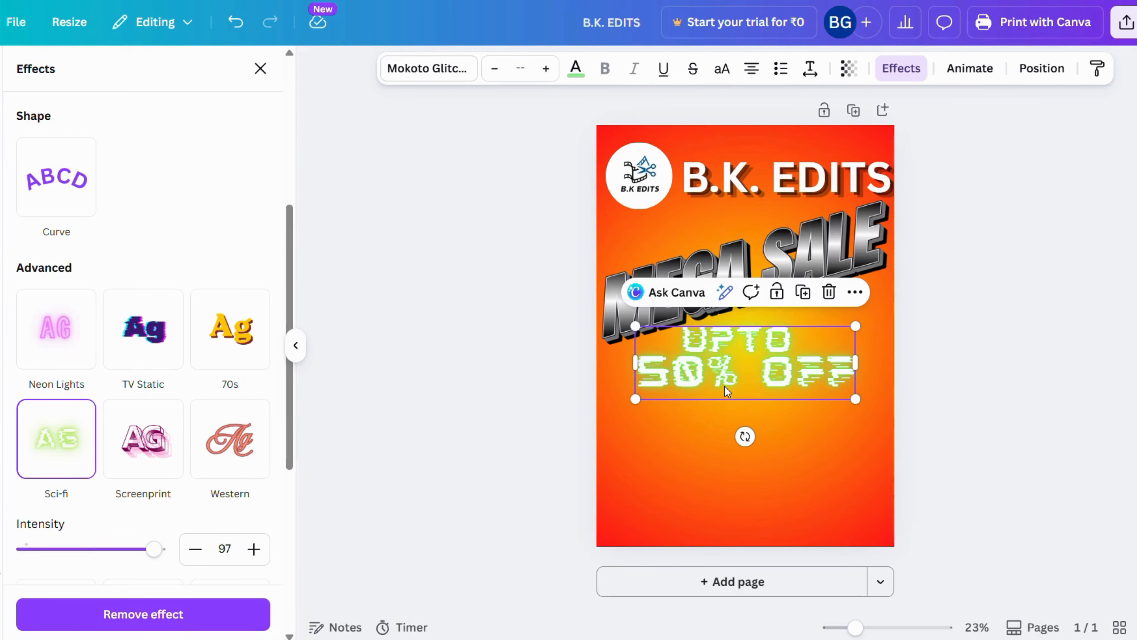
Enlarge the "UPTO 50% OFF" text to nearly the poster's full width and position it just below MEGA SALE
left_click_drag(629, 400, 599, 411)
left_click_drag(854, 409, 891, 420)
left_click_drag(748, 368, 756, 372)
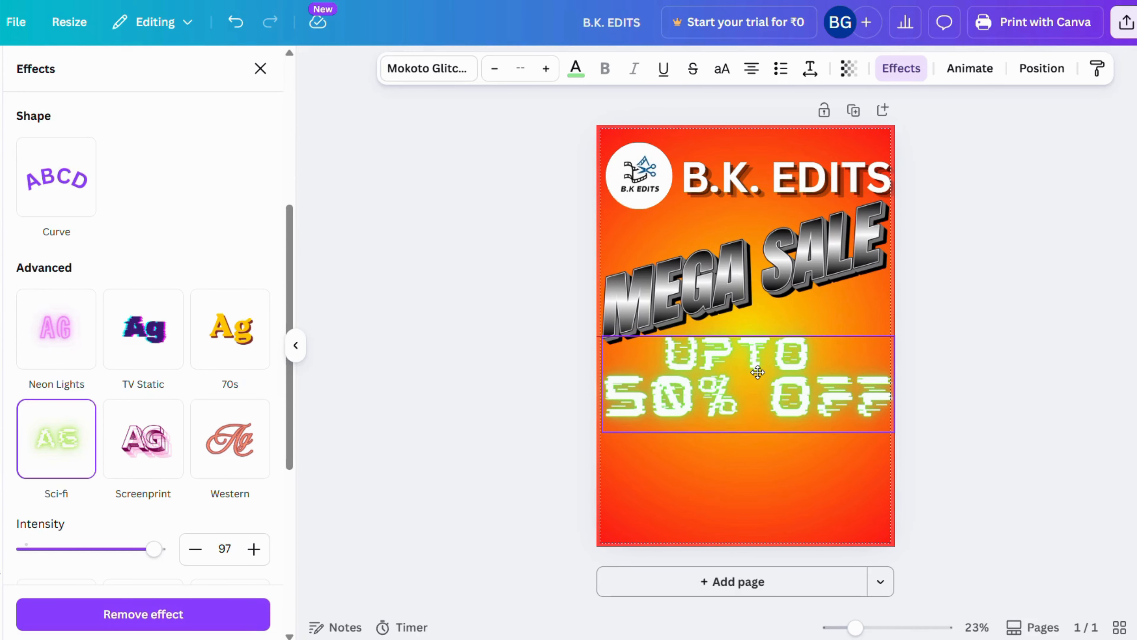
left_click(968, 403)
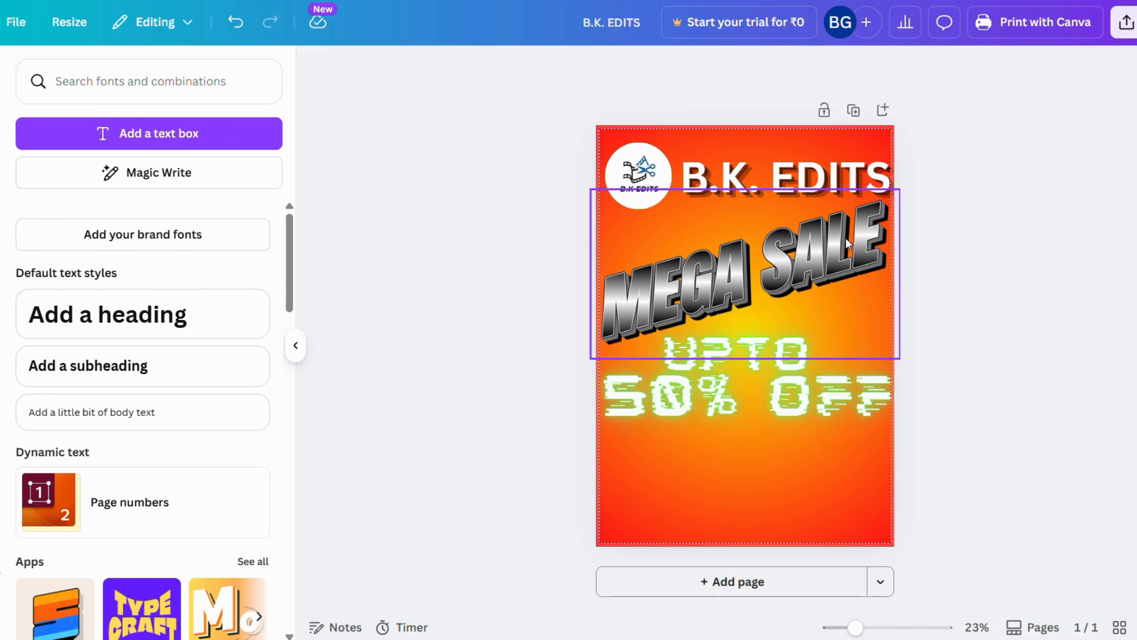
Rotate the MEGA SALE artwork slightly clockwise to lessen its slant and move it slightly down
left_click(841, 257)
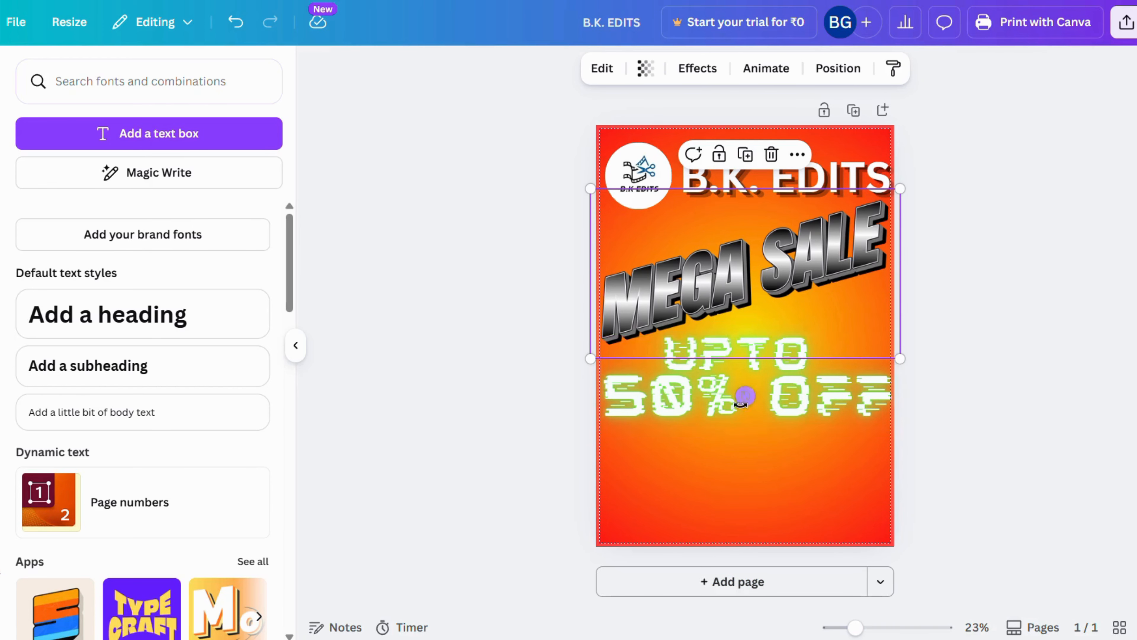
left_click_drag(744, 396, 726, 394)
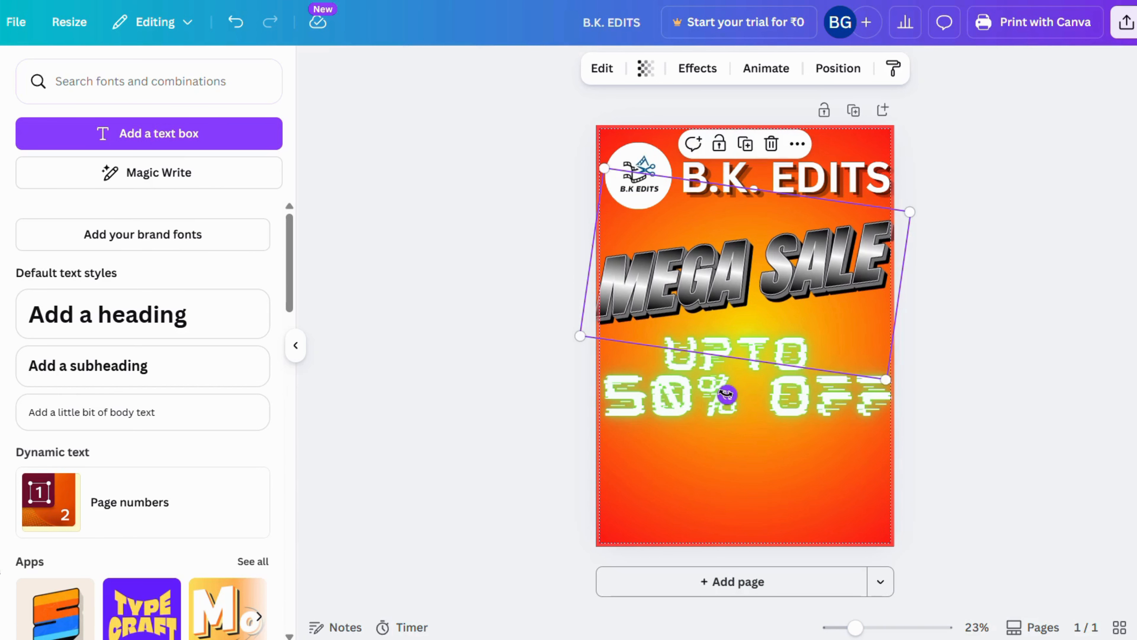
left_click(945, 310)
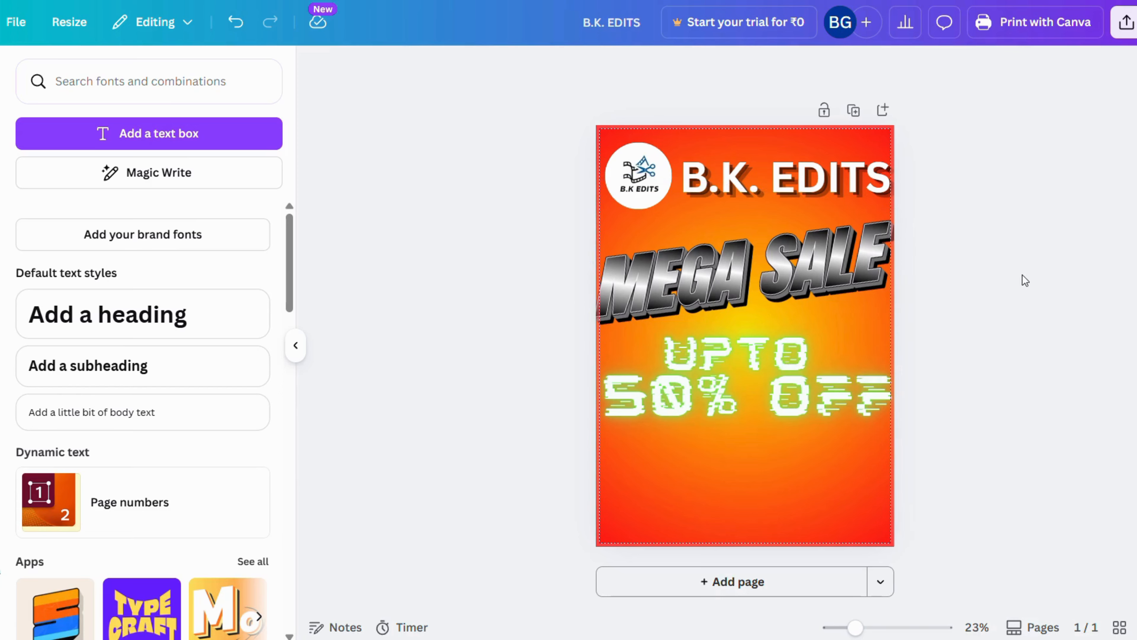
left_click(830, 271)
left_click_drag(830, 273, 829, 272)
left_click(943, 309)
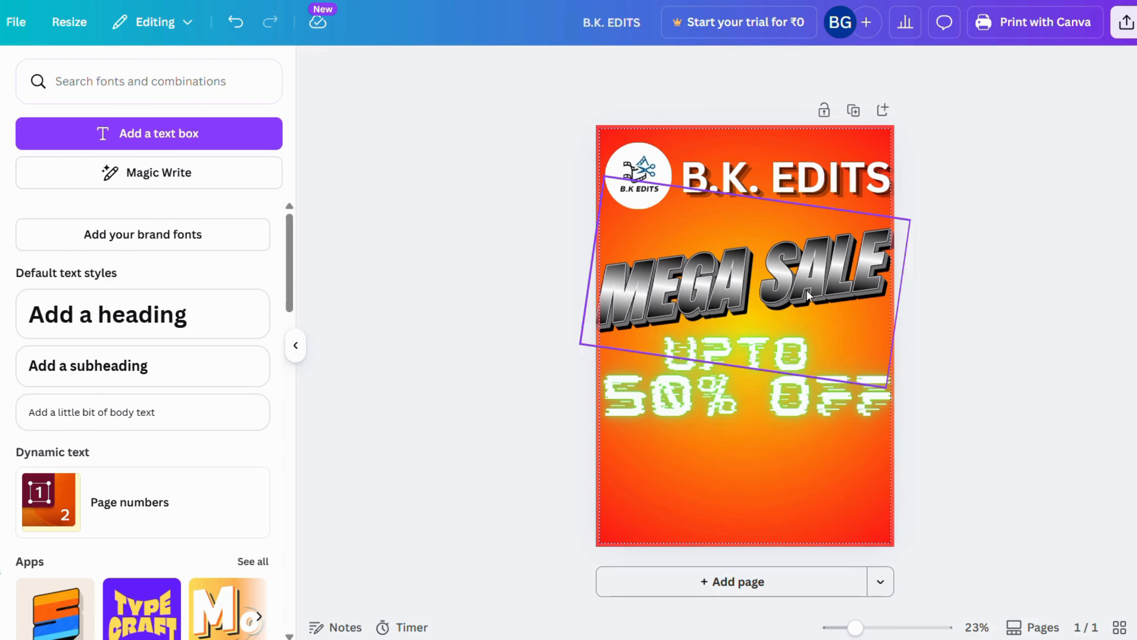
Move the "UPTO 50% OFF" text slightly up, closer to the MEGA SALE artwork
left_click_drag(787, 410, 787, 391)
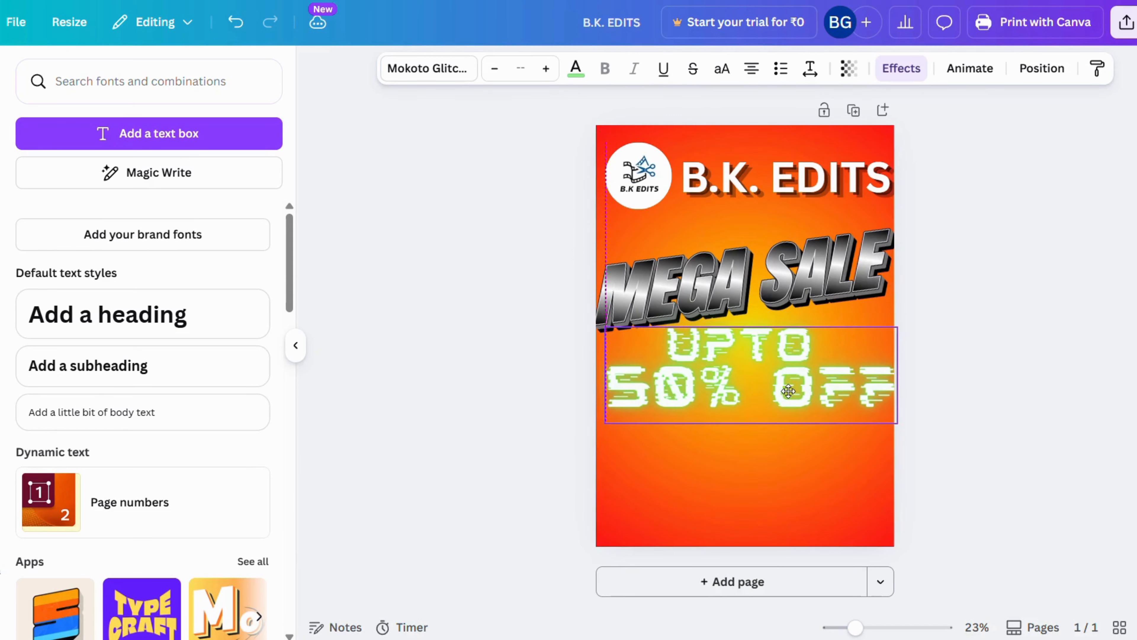
left_click(1065, 277)
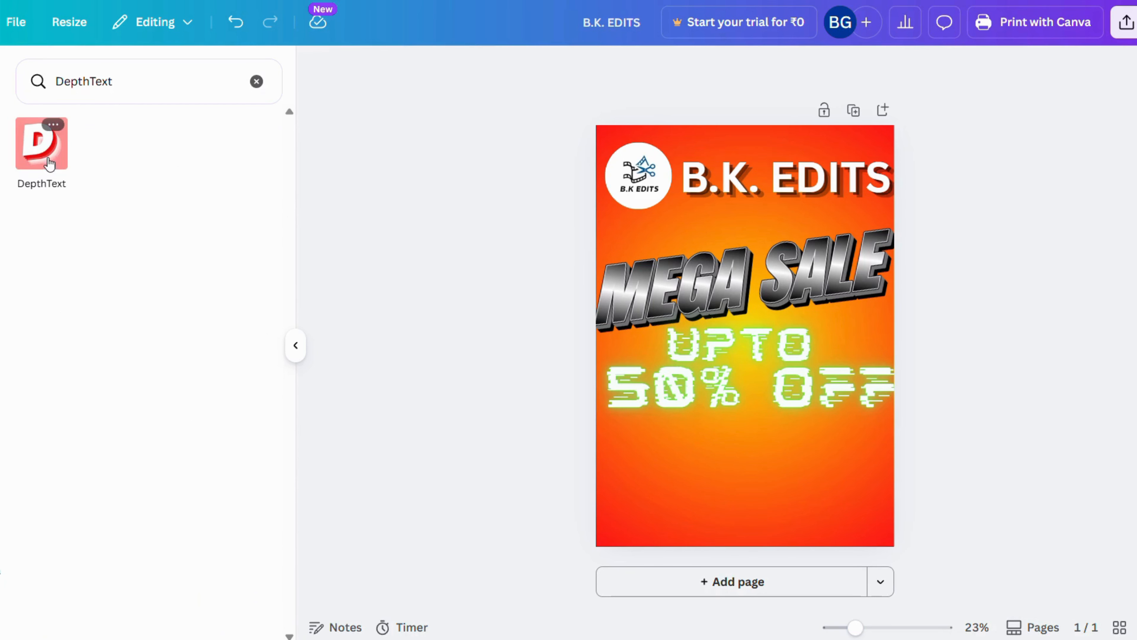
Start a DepthText design from the repeated FOLLOW template and replace its text with "Limited Time Offer" and "Grab Your Favorites Now!" on two lines
left_click(45, 153)
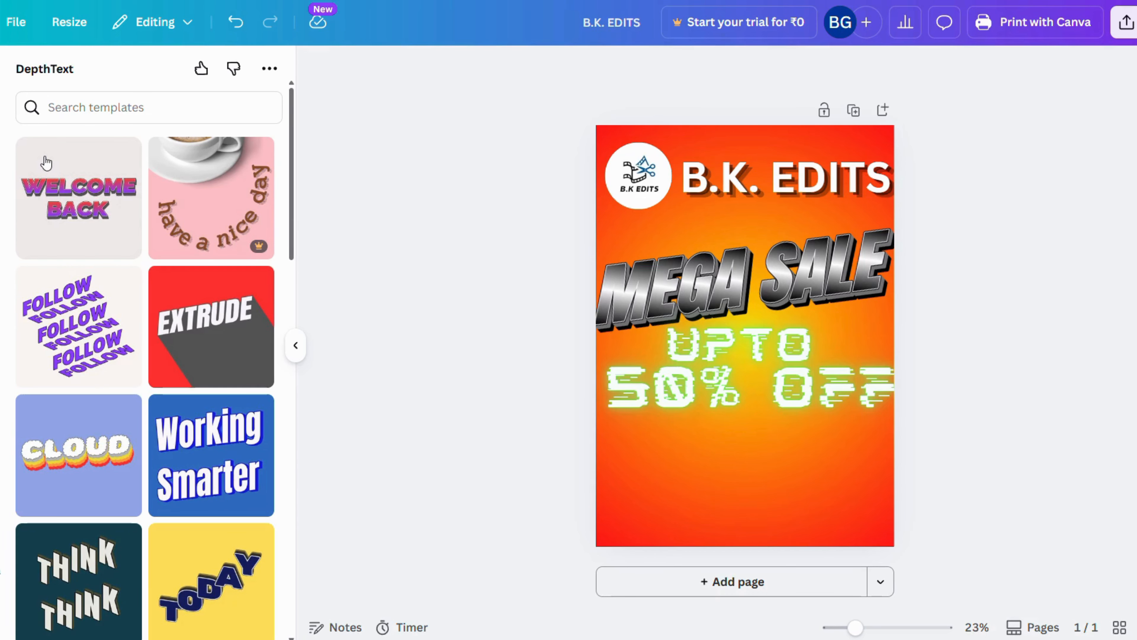
left_click(73, 341)
left_click(104, 501)
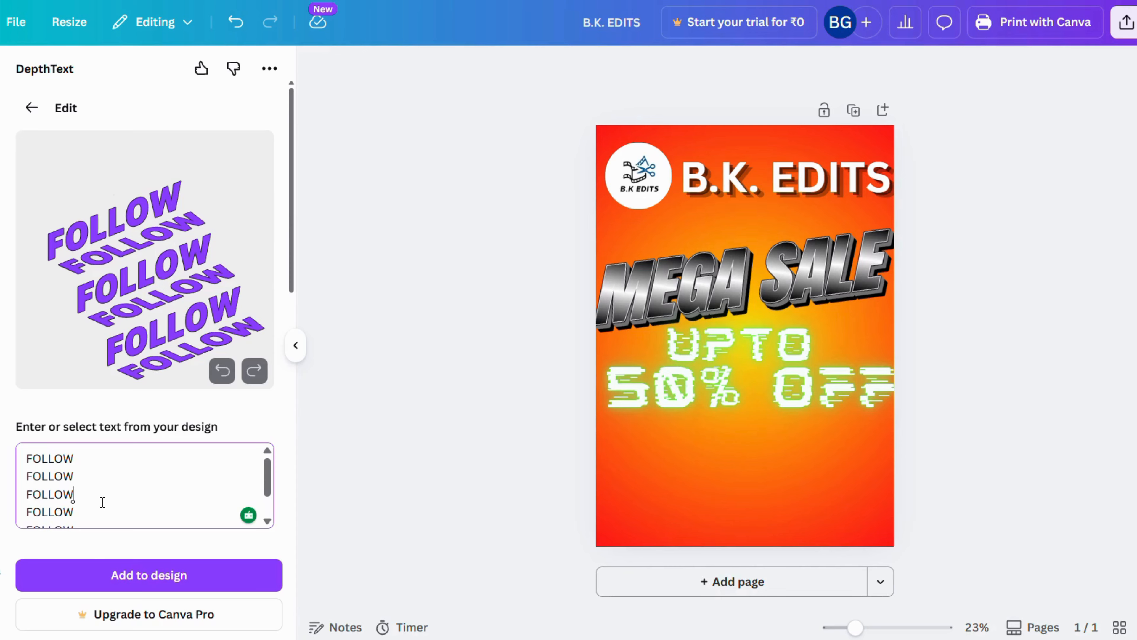
key("ctrl+a")
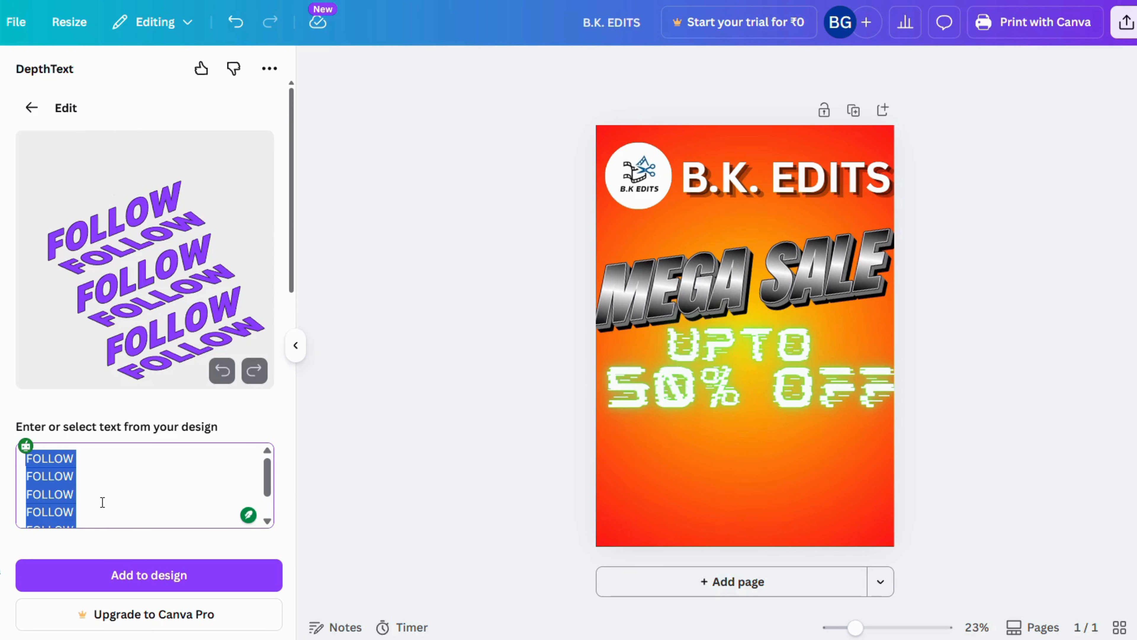
type("Limited Time Offer Grab Your Favorites Now!")
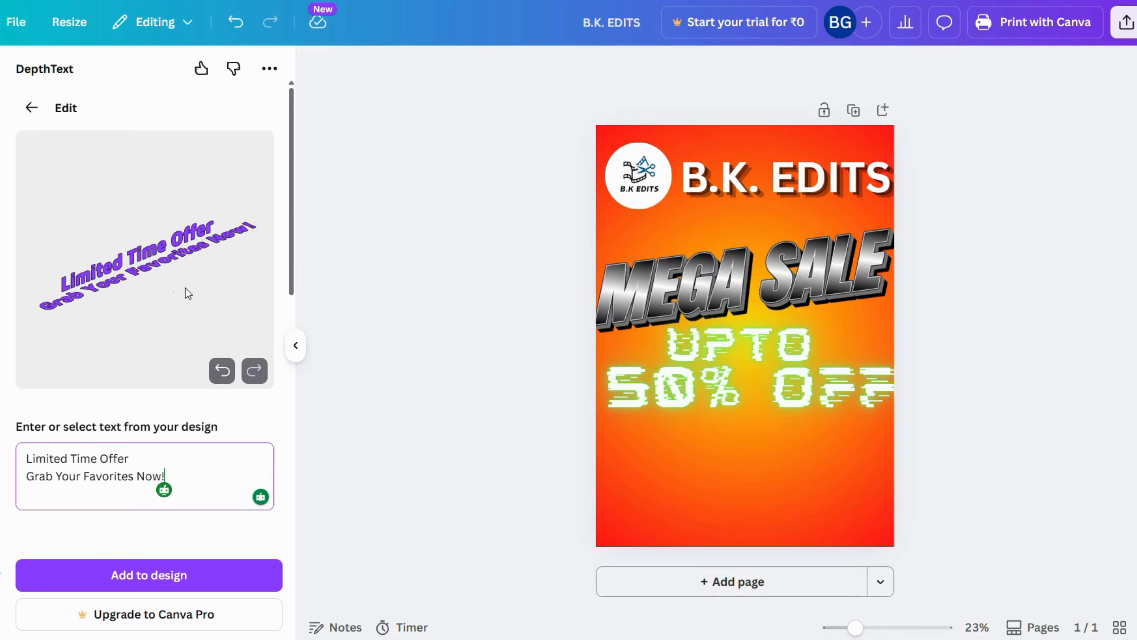
Set the offer lettering's layout to Flat and its letter fill to Linear
scroll(98, 342, "down", 5)
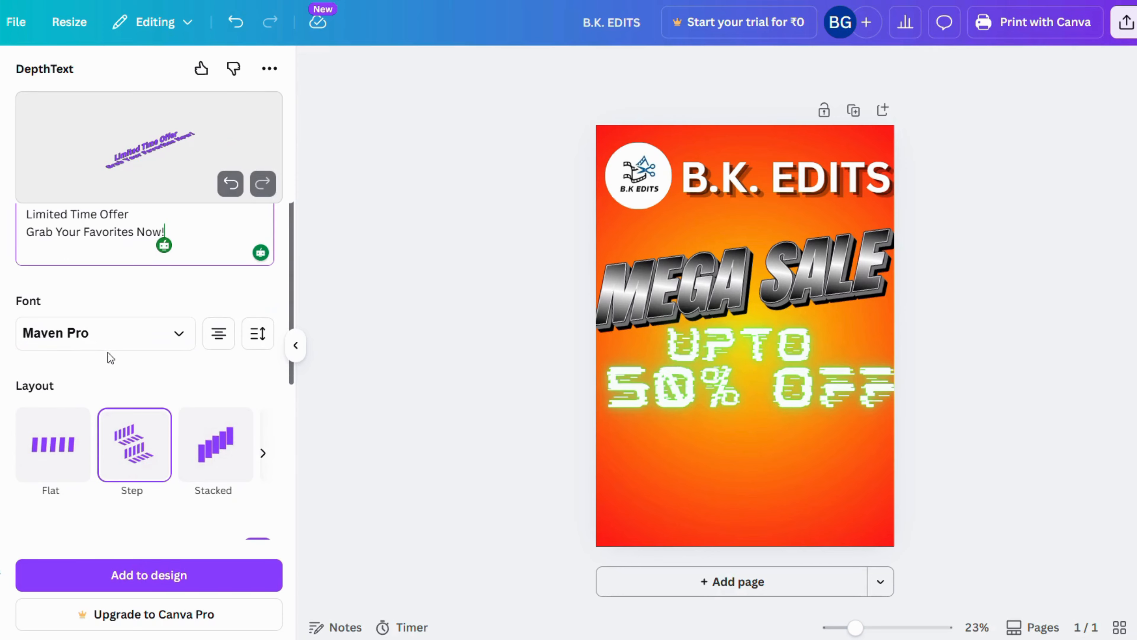
left_click(61, 460)
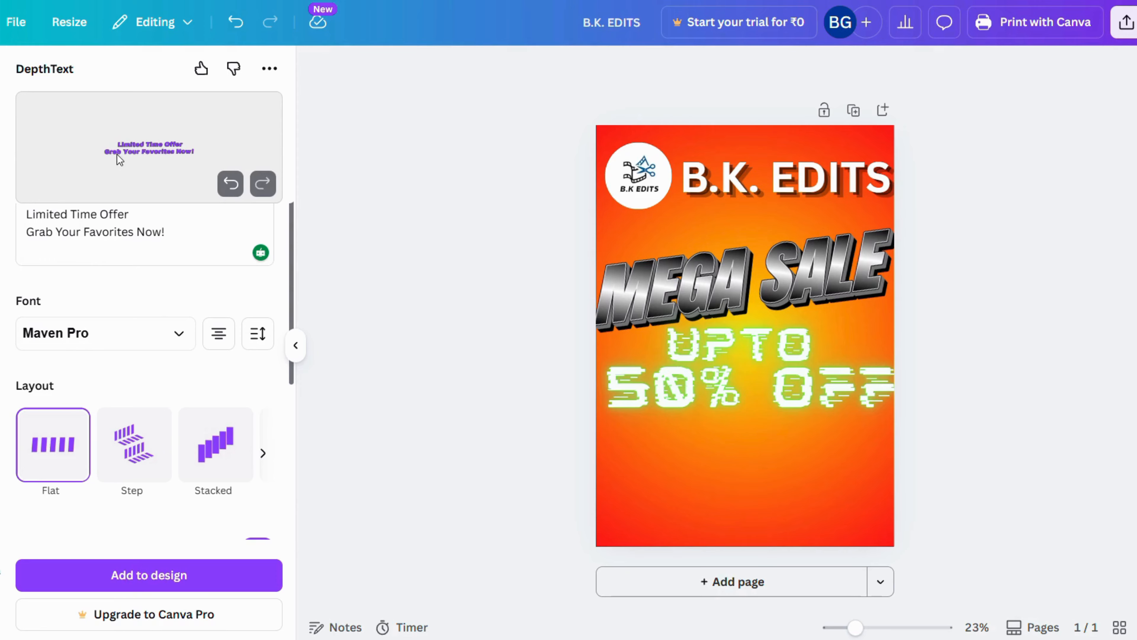
scroll(178, 285, "down", 5)
scroll(173, 305, "down", 3)
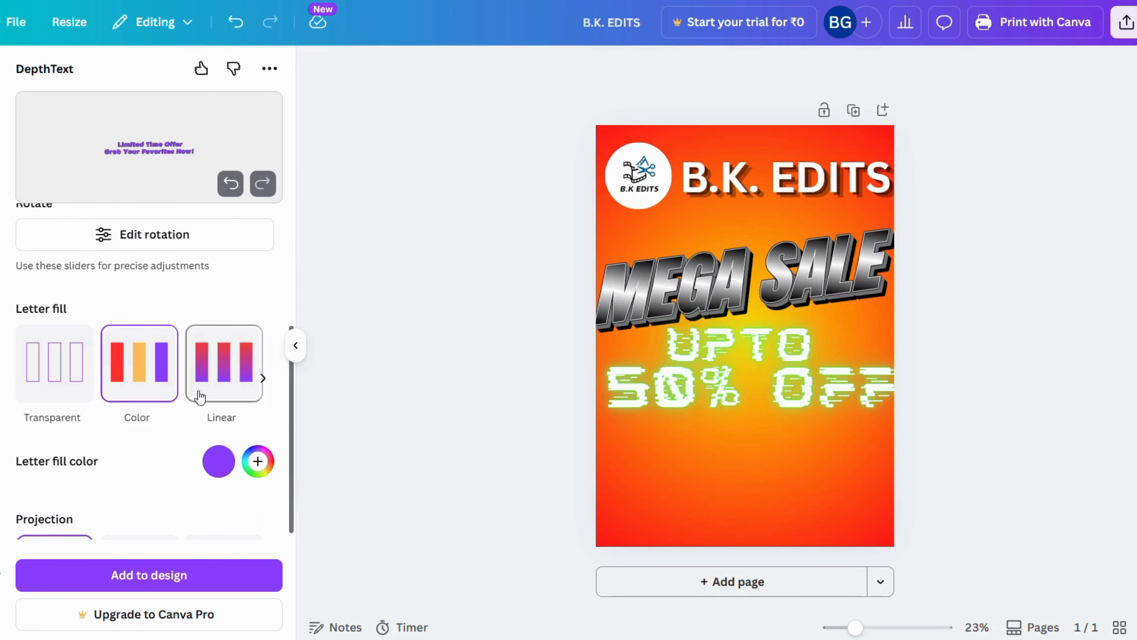
left_click(217, 370)
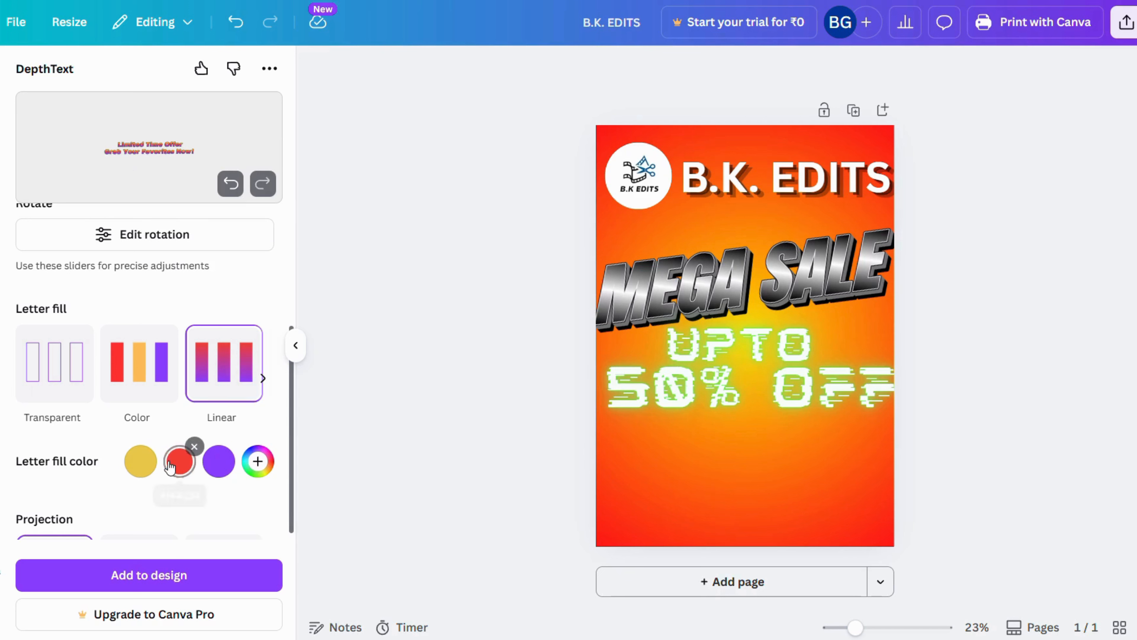
left_click(139, 462)
scroll(233, 407, "down", 1)
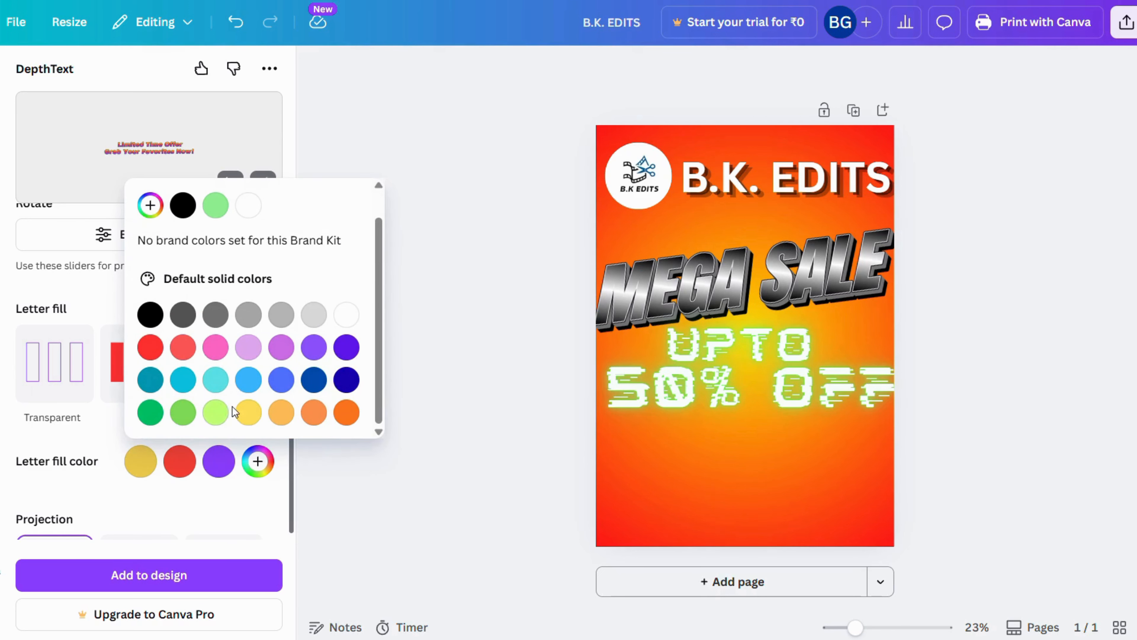
left_click(135, 501)
Give the offer lettering an Echo projection in light purple from the default solid colors
scroll(89, 479, "down", 5)
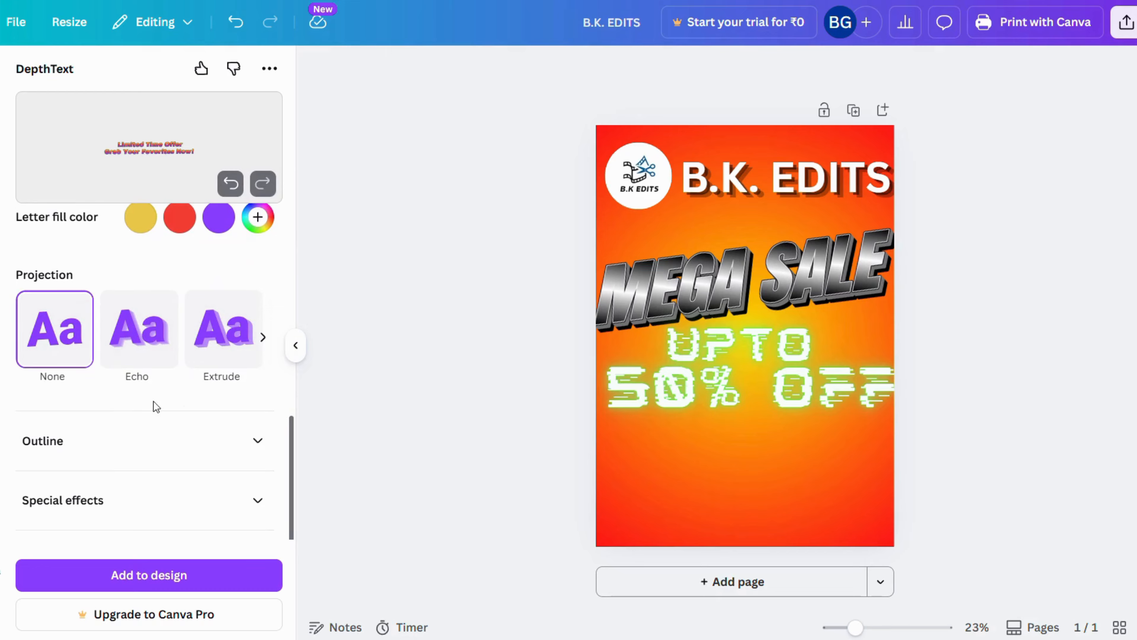
scroll(151, 399, "up", 2)
left_click(142, 421)
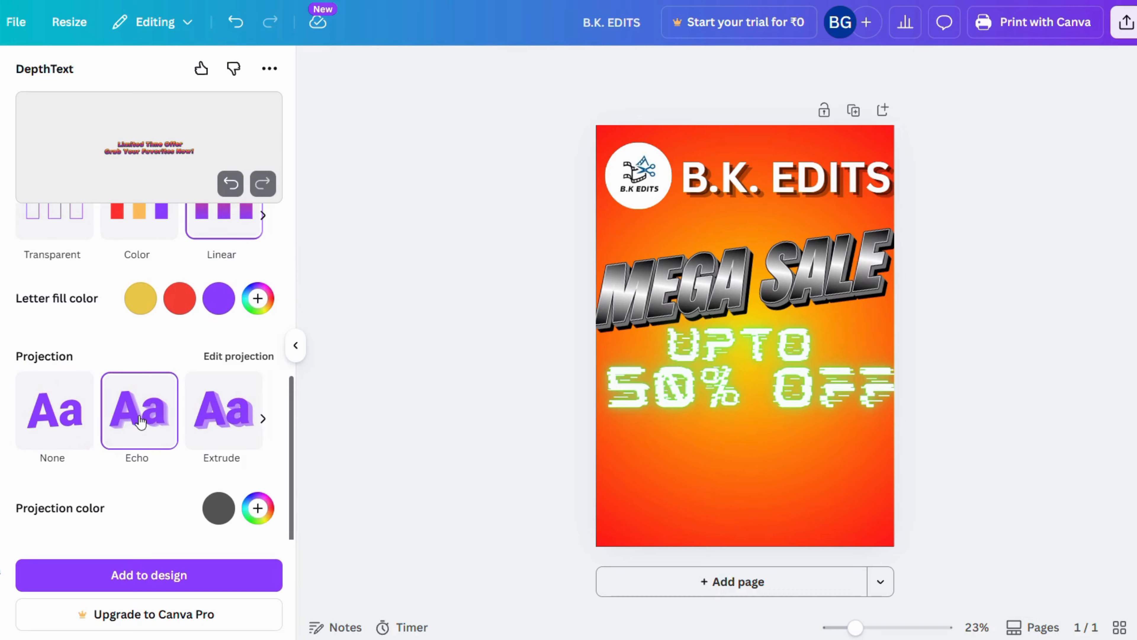
left_click(207, 426)
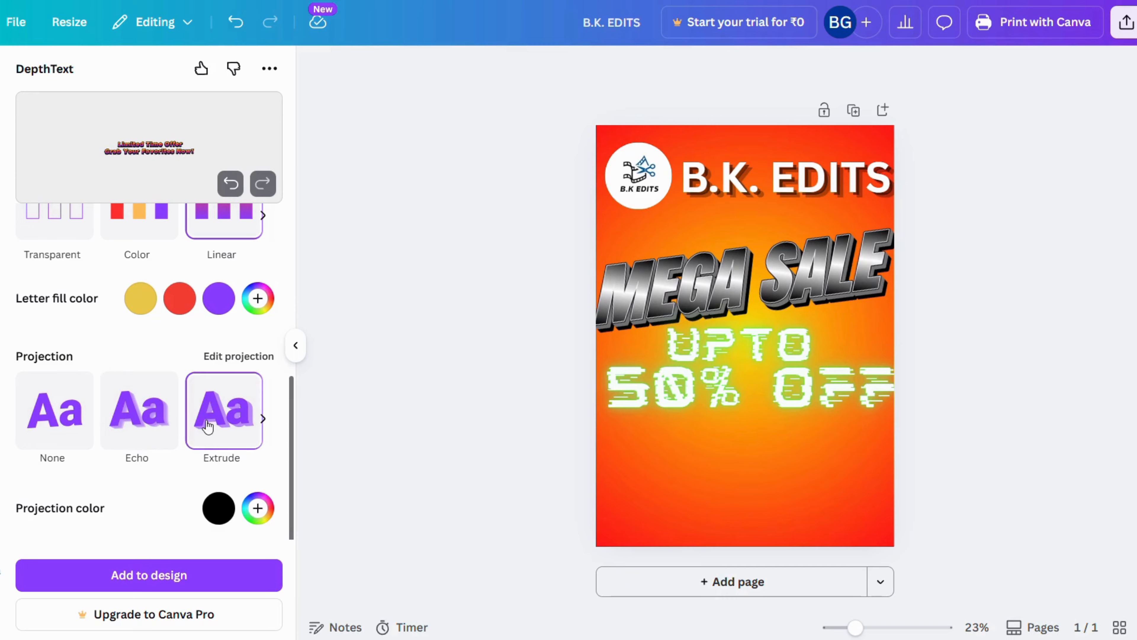
left_click(137, 423)
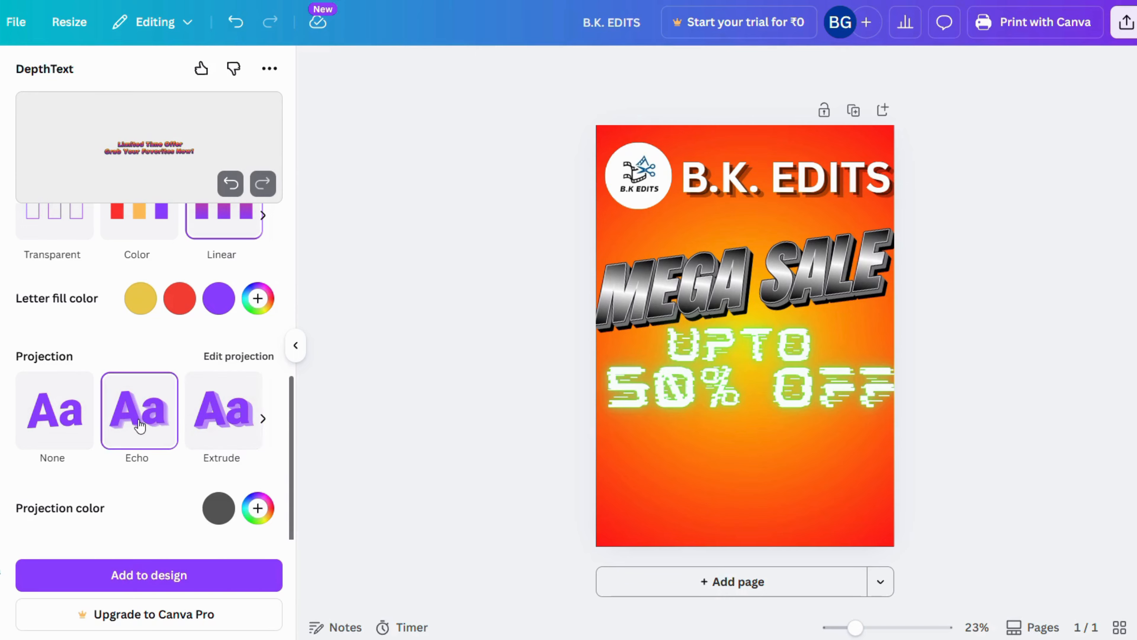
left_click(217, 506)
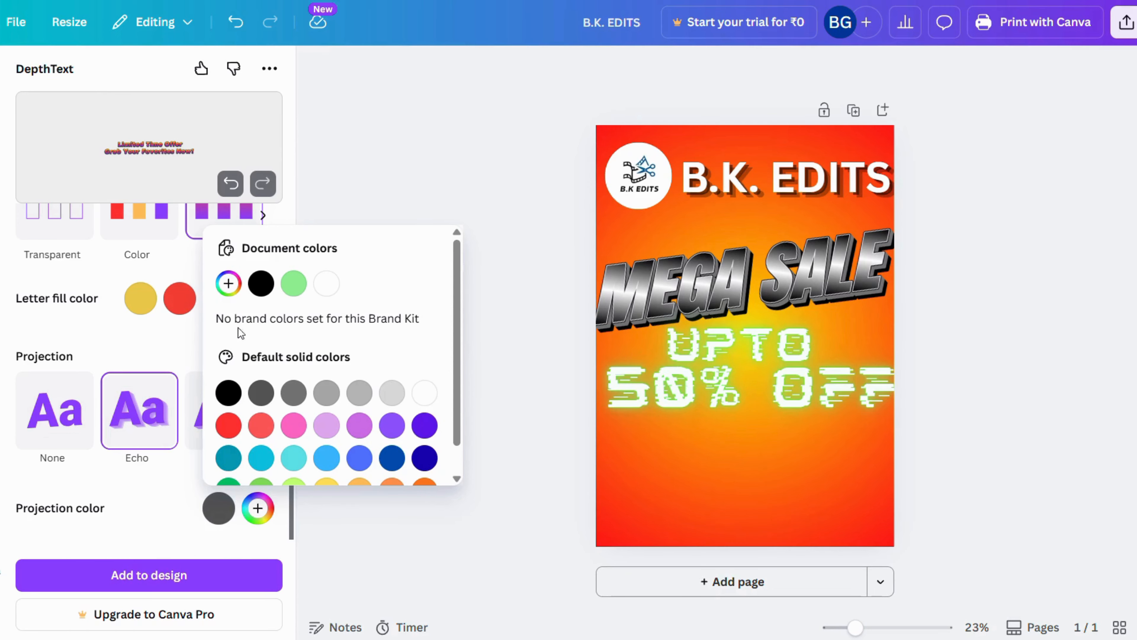
scroll(327, 404, "down", 1)
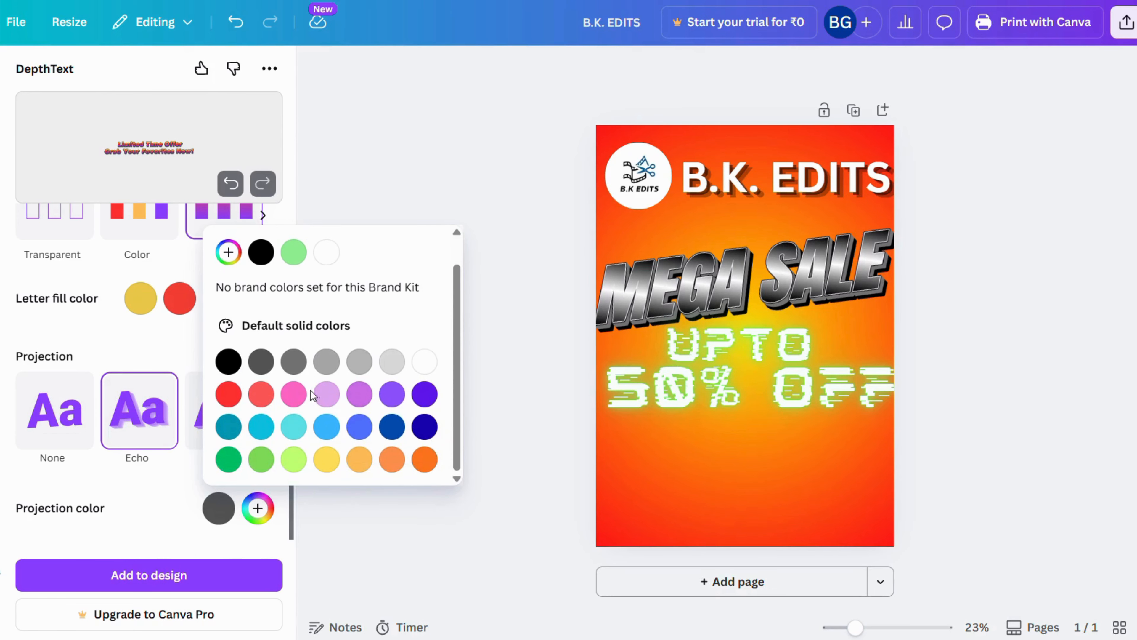
left_click(399, 401)
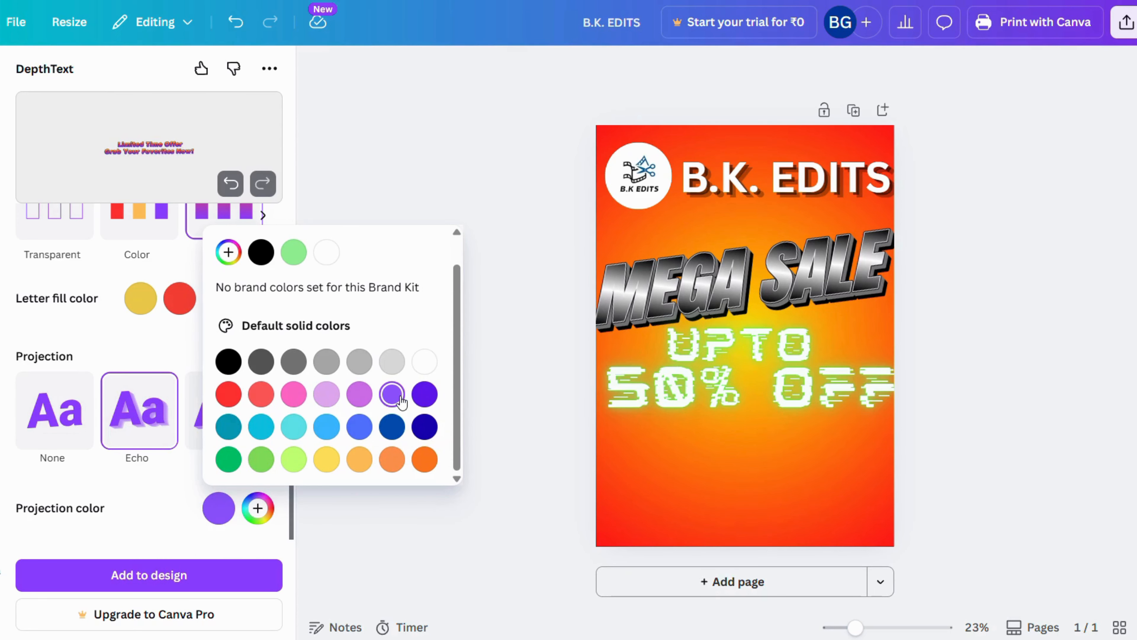
left_click(280, 215)
scroll(179, 434, "down", 3)
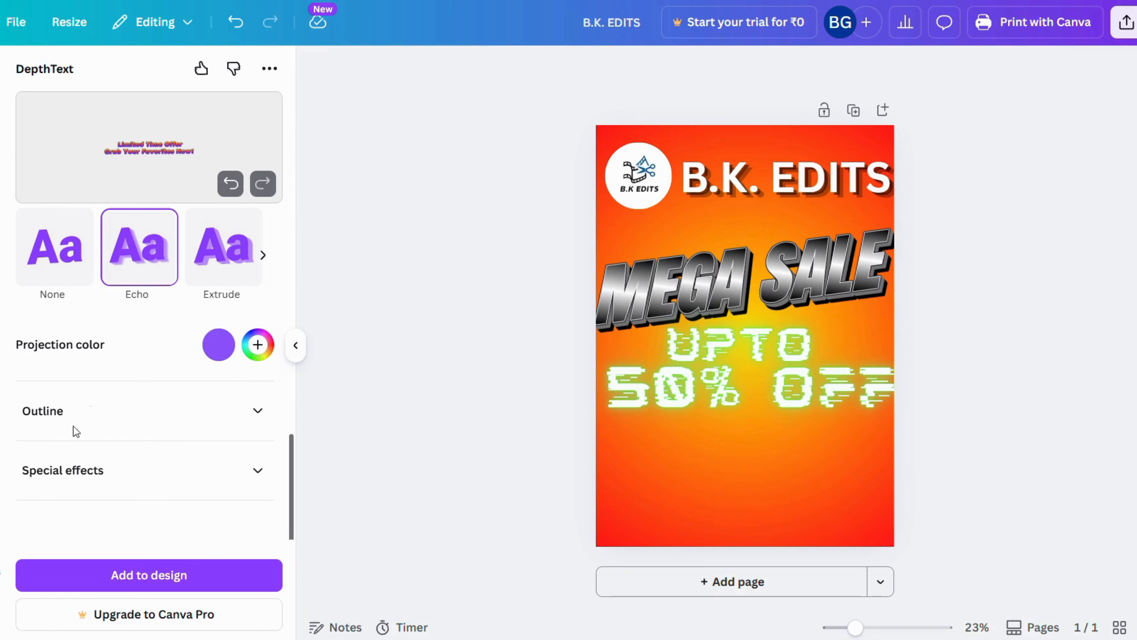
Add the offer lettering to the poster, enlarge it to about 28.6 by 6.4, and centre it below "UPTO 50% OFF"
left_click(159, 575)
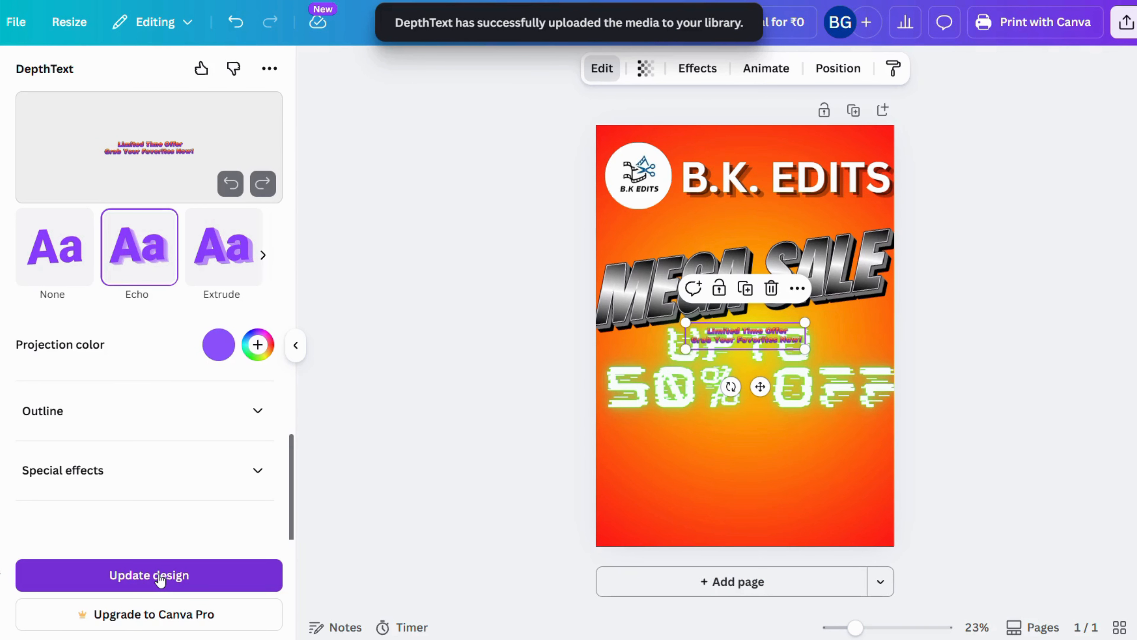
left_click_drag(761, 386, 761, 503)
left_click_drag(686, 434, 617, 444)
left_click_drag(806, 424, 824, 423)
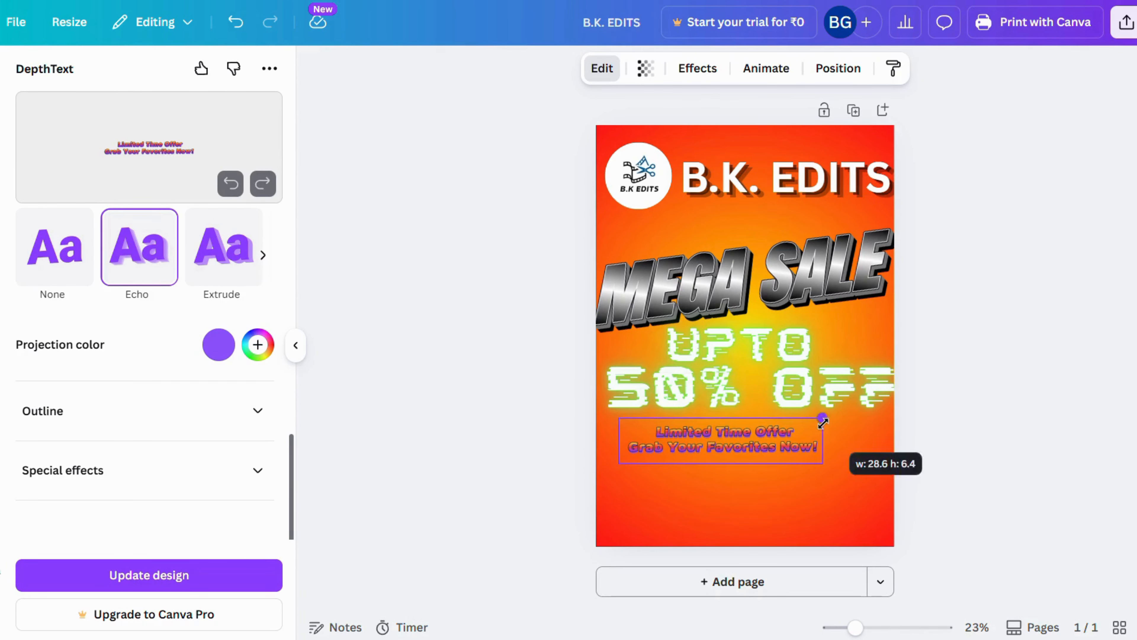
left_click_drag(736, 501, 751, 508)
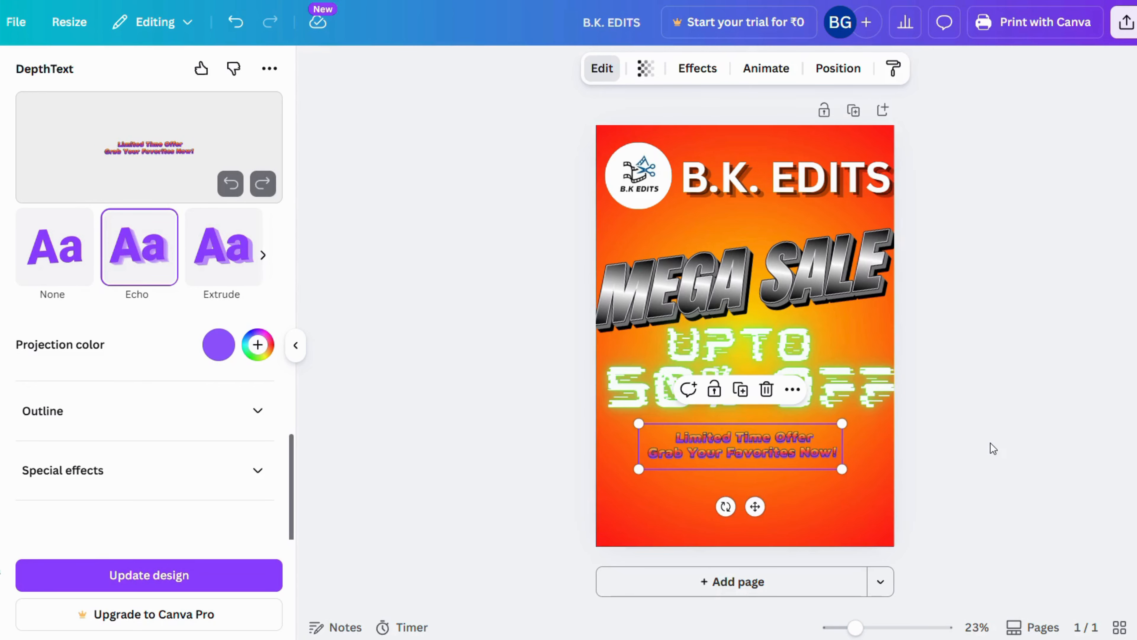
left_click(846, 451)
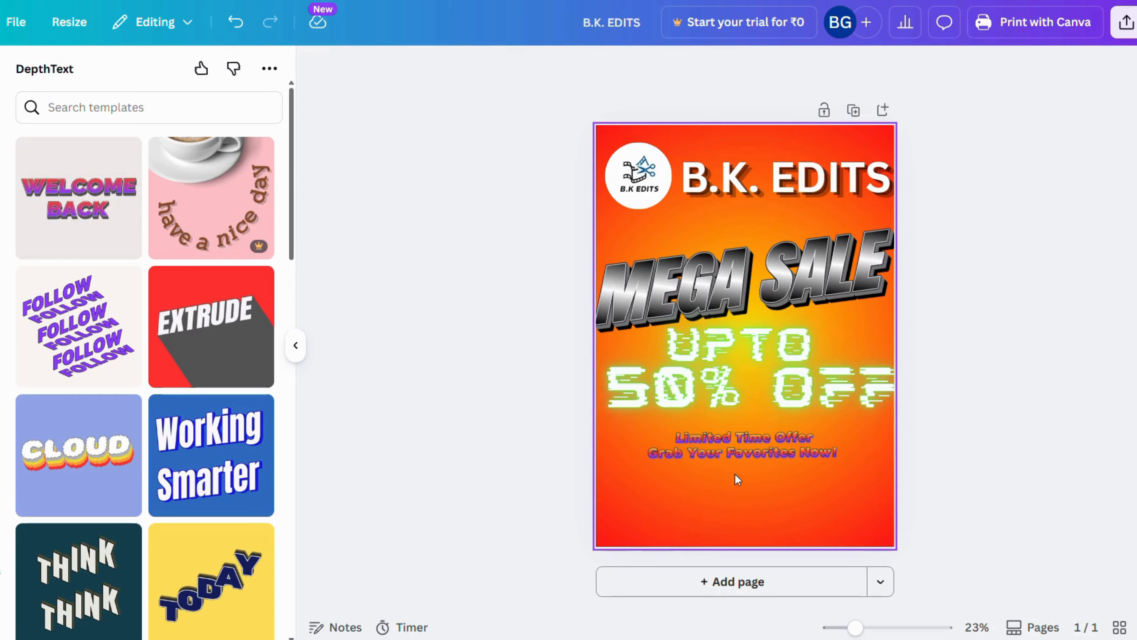
Add a new text box near the poster's bottom edge and enlarge it to a font size of about 85.1
left_click(1, 192)
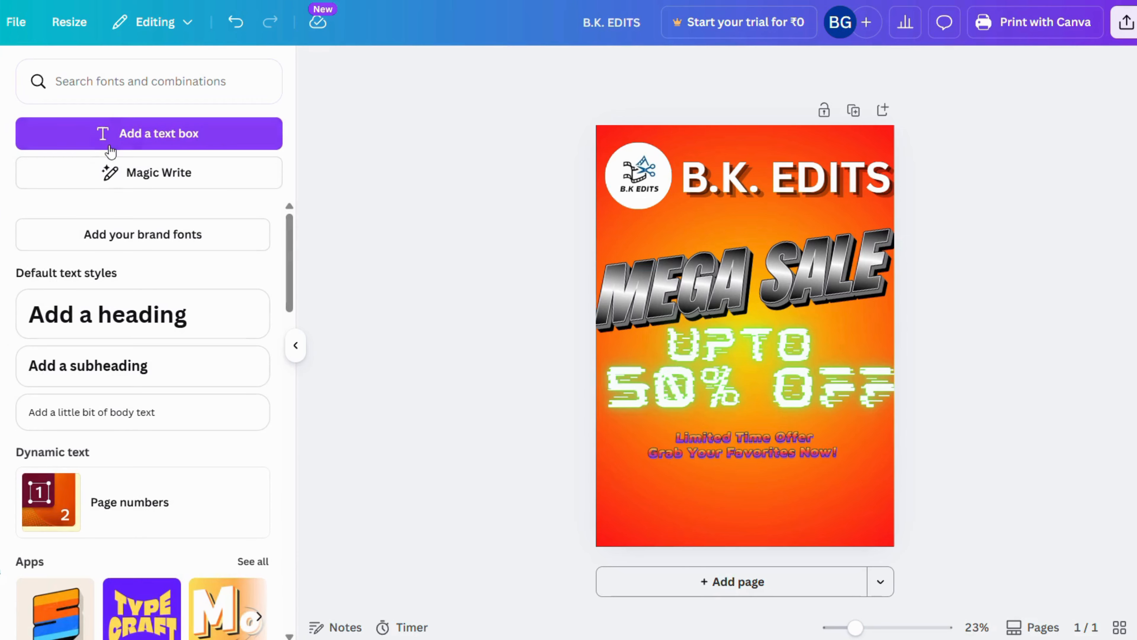
left_click(133, 139)
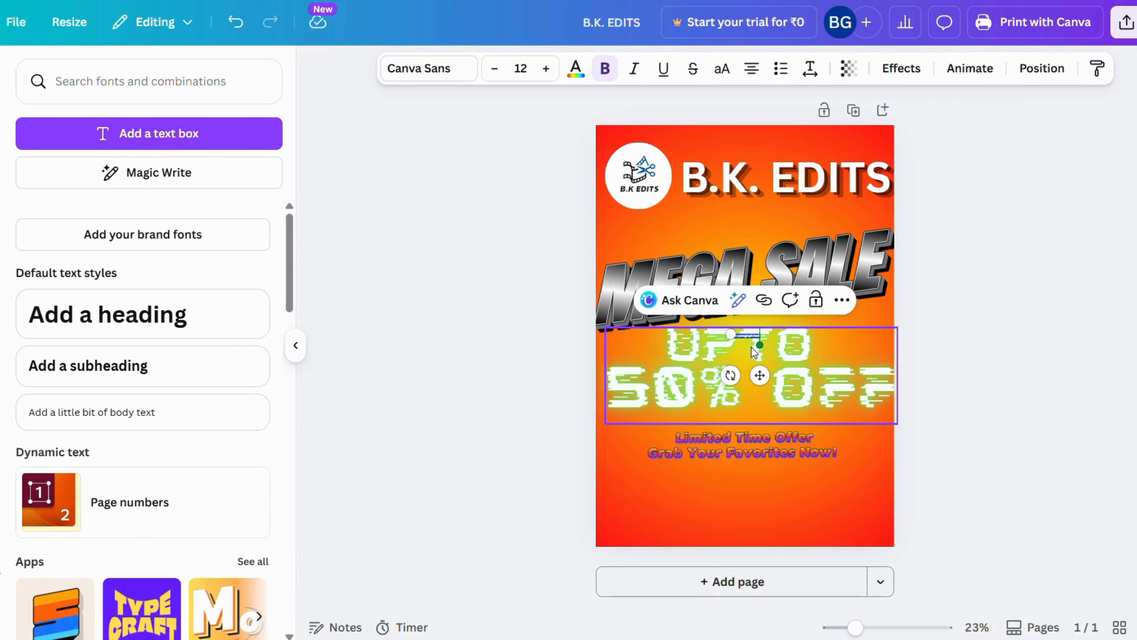
left_click_drag(757, 377, 613, 503)
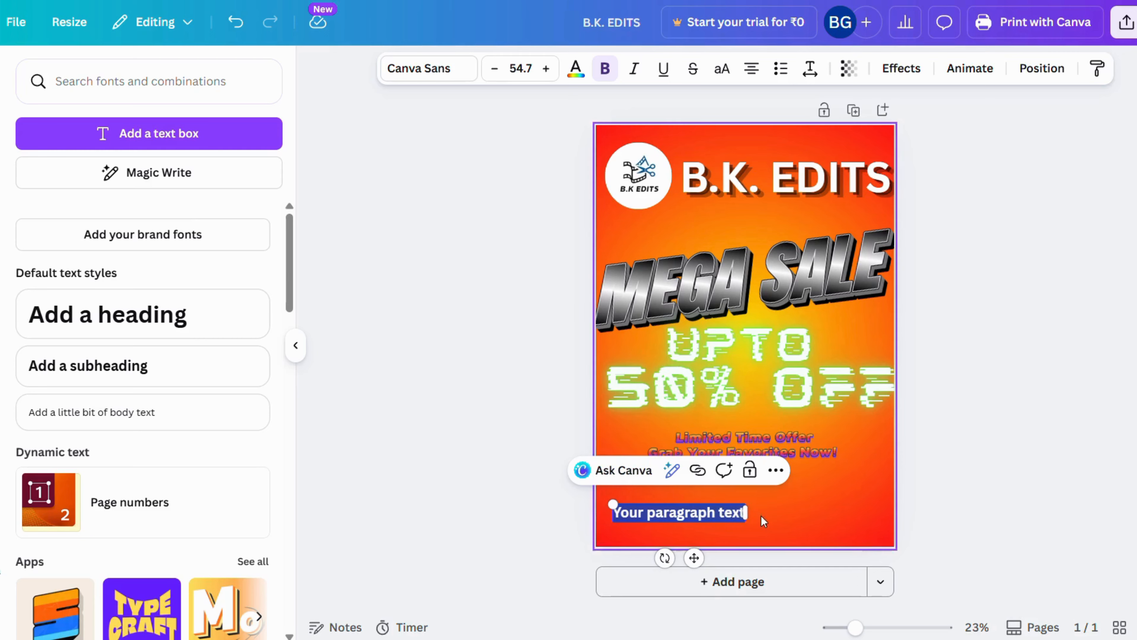
left_click_drag(693, 559, 779, 560)
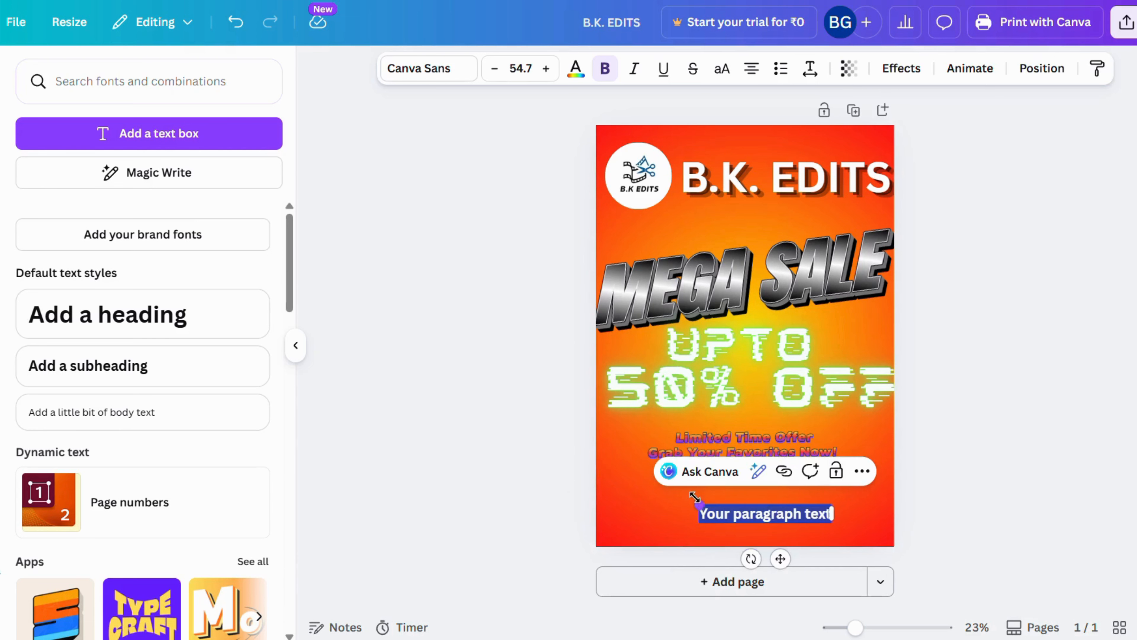
left_click_drag(698, 502, 626, 505)
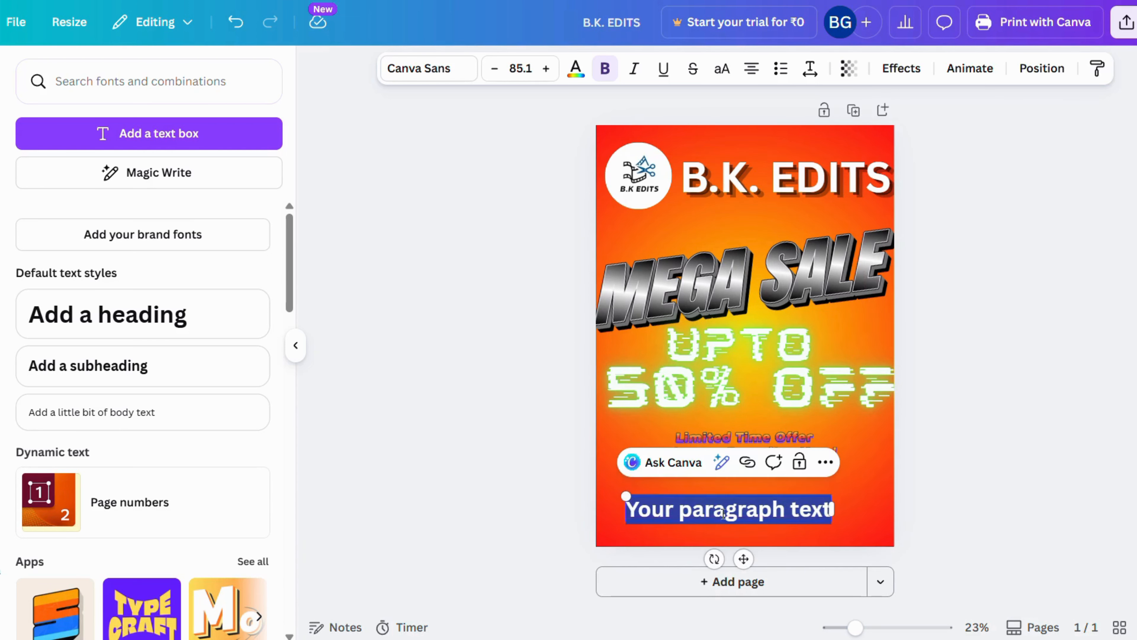
left_click(724, 513)
key("ctrl+a")
type("SHOP")
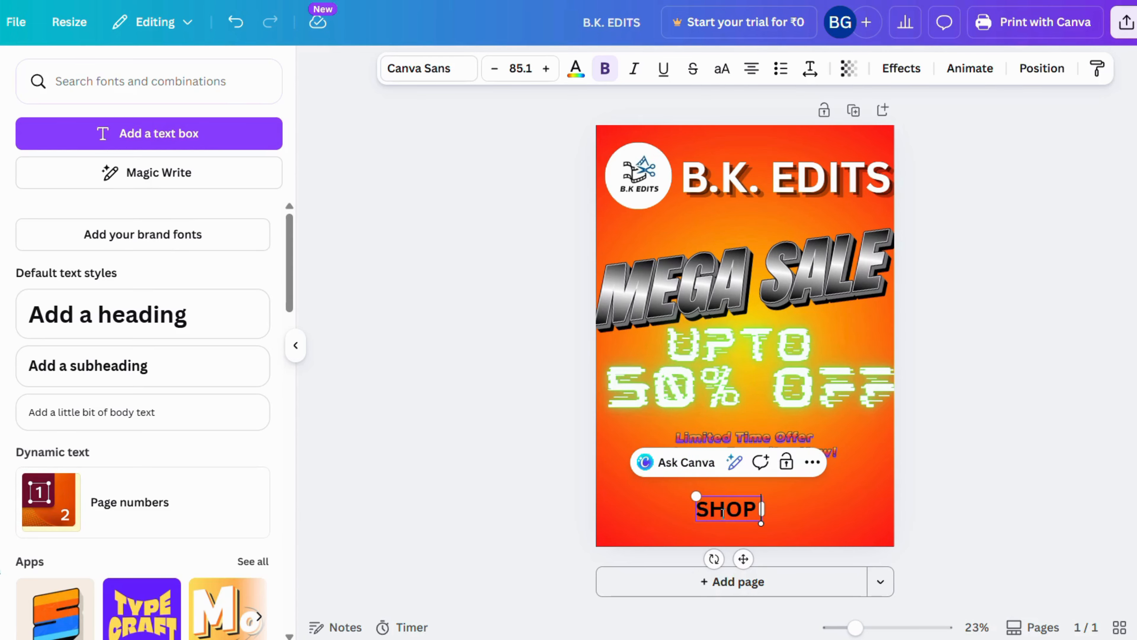
key("BackSpace")
key("BackSpace")
key("BackSpace")
key("BackSpace")
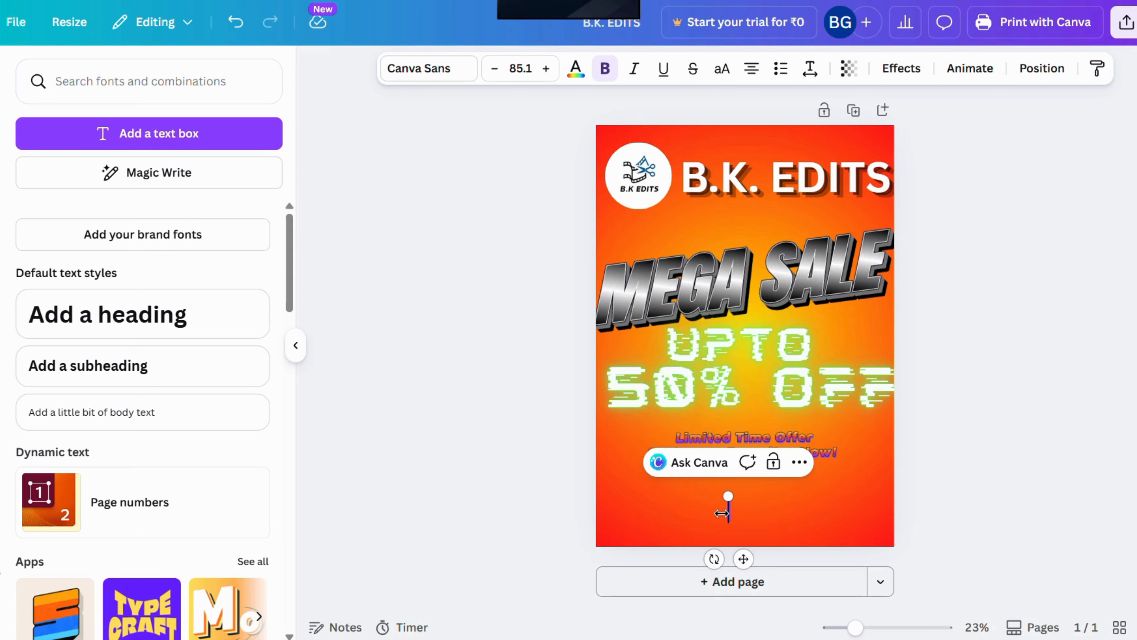
type("Shop")
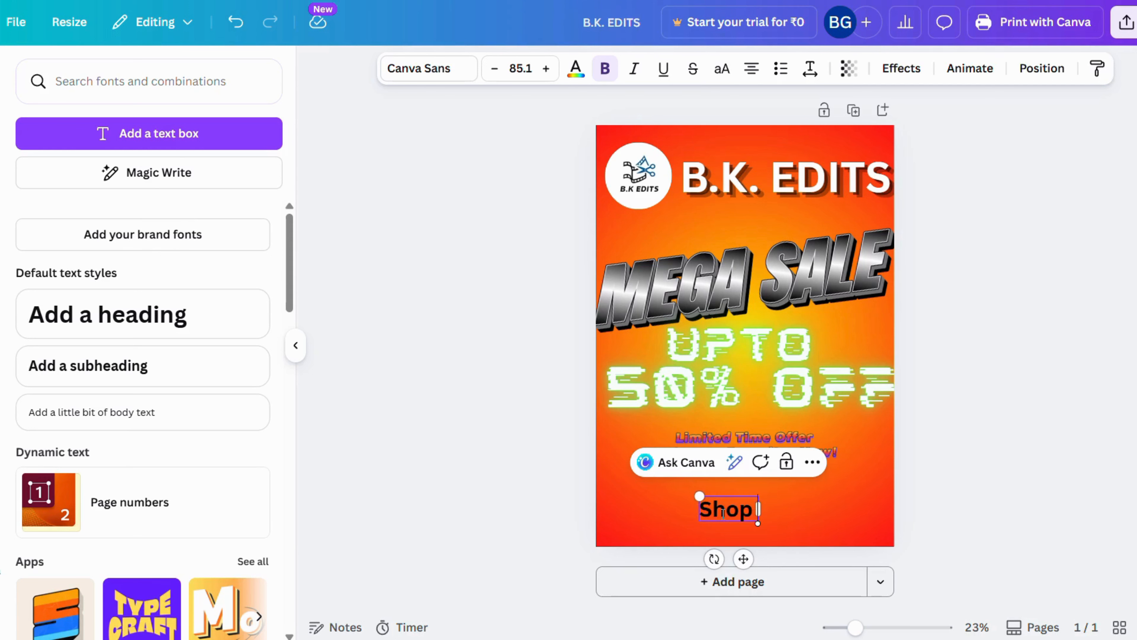
type(" Now:")
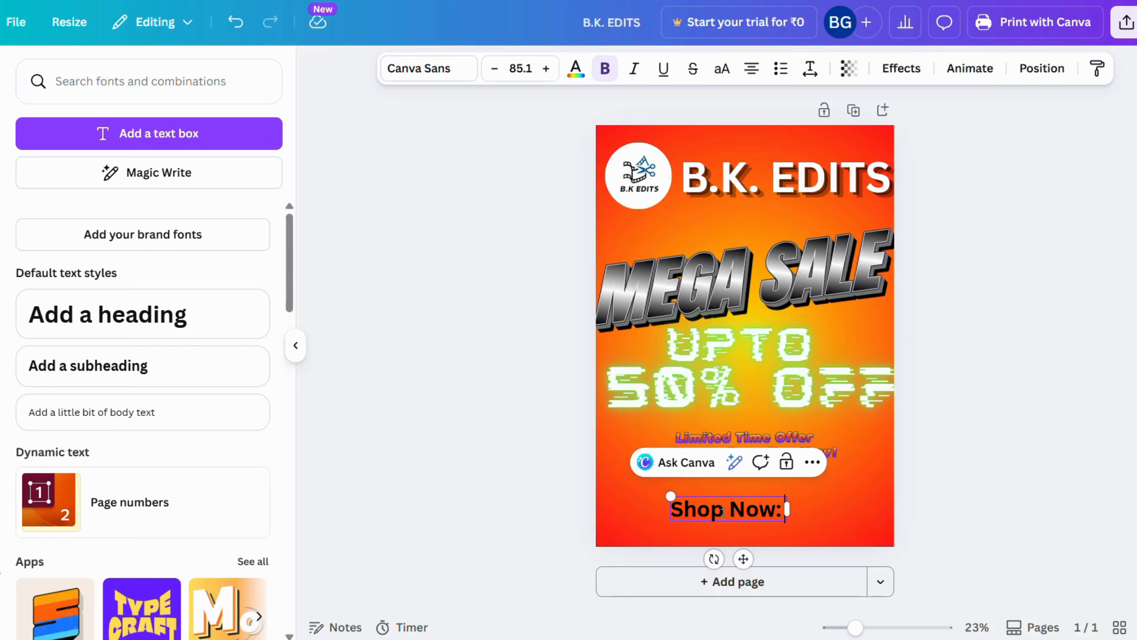
type(" www")
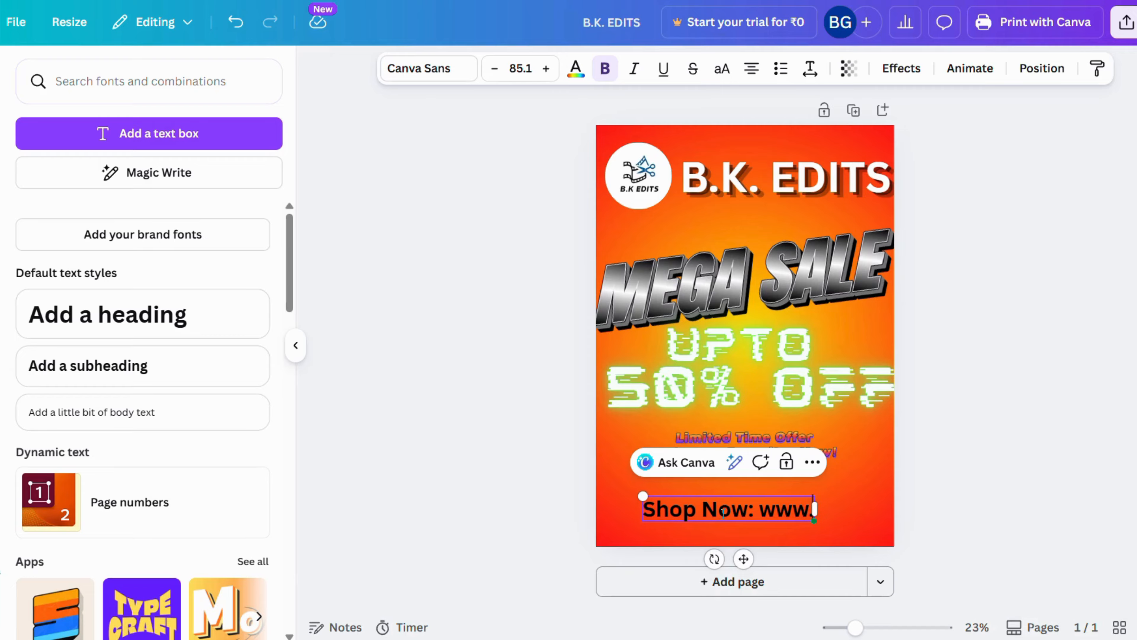
type(".bra")
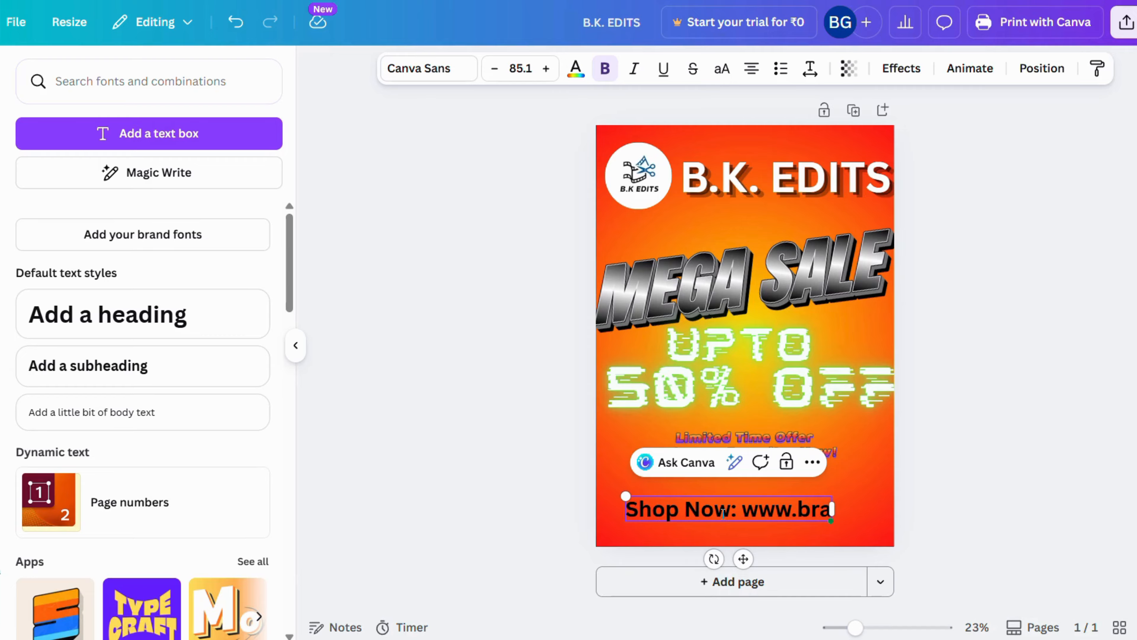
type("nd.com")
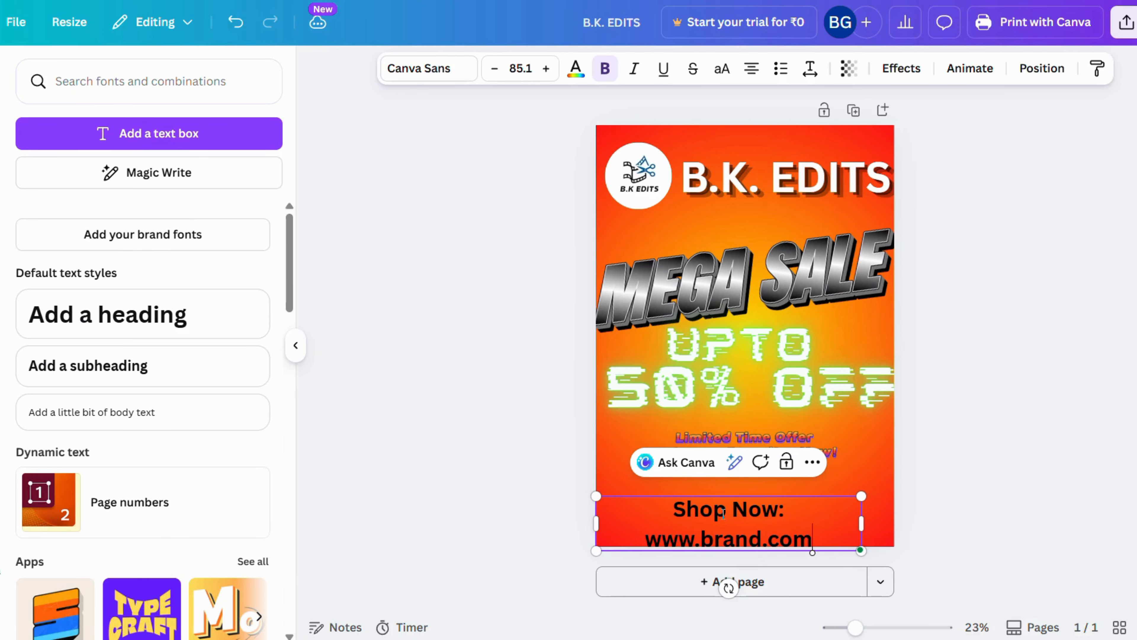
Widen the shop link text box to a single line at a font size of about 84.6 and centre it along the poster's bottom edge
key("Escape")
left_click_drag(830, 521, 845, 511)
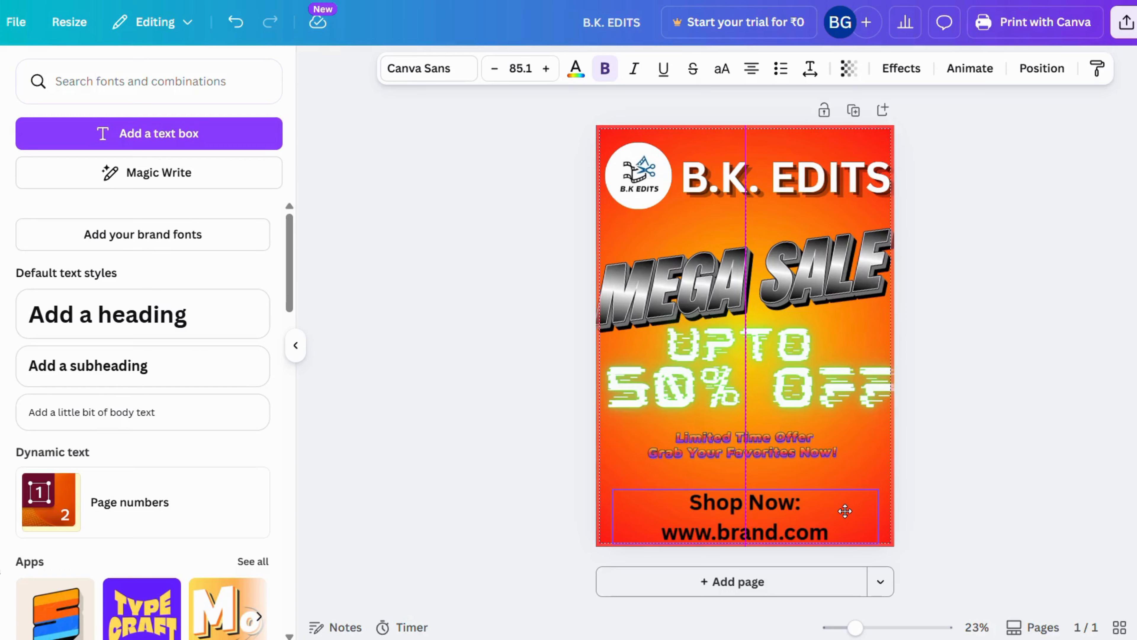
left_click(766, 513)
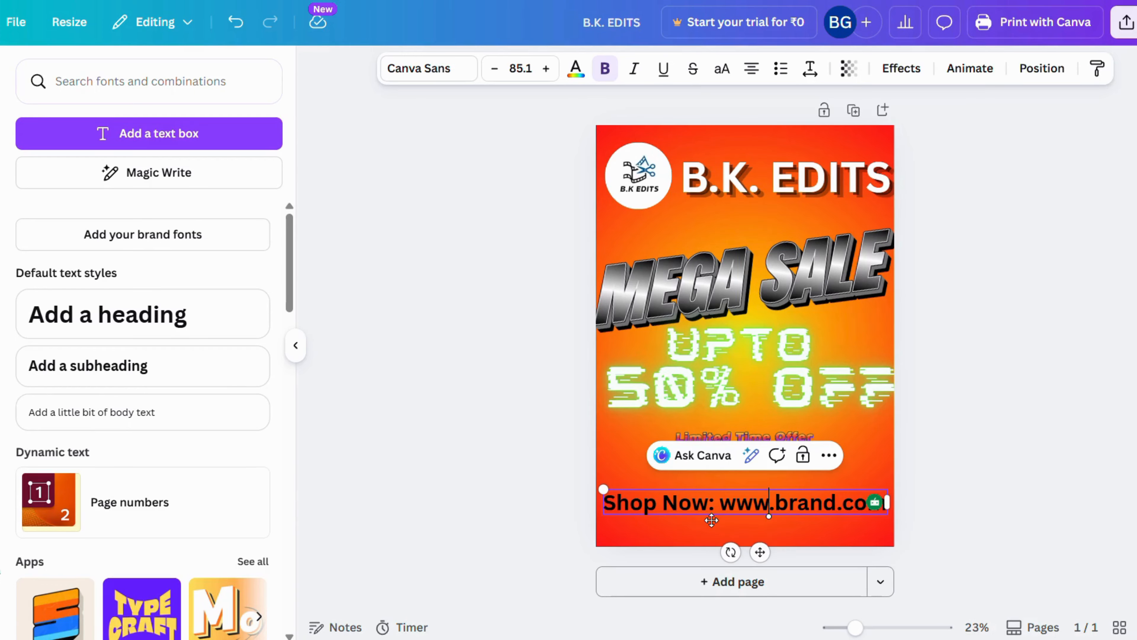
left_click_drag(604, 488, 593, 487)
left_click_drag(886, 501, 896, 502)
left_click_drag(760, 550, 761, 581)
left_click_drag(599, 515, 605, 518)
left_click_drag(765, 580, 763, 572)
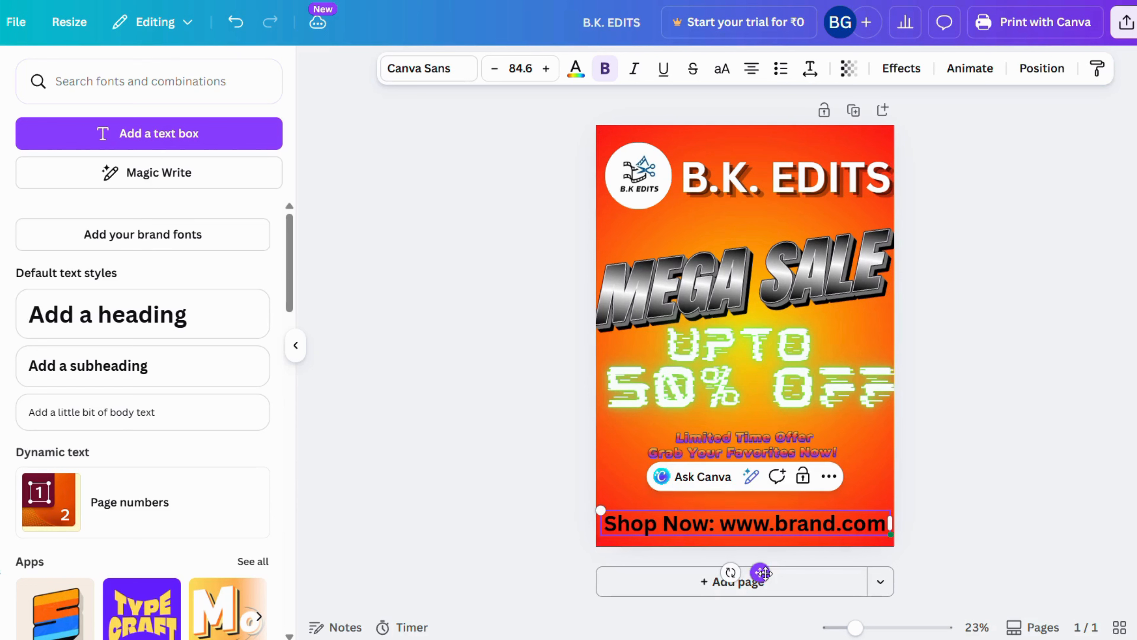
left_click(956, 512)
Recolor all of the shop link text orange using the photo colors taken from the offer lettering
left_click(742, 524)
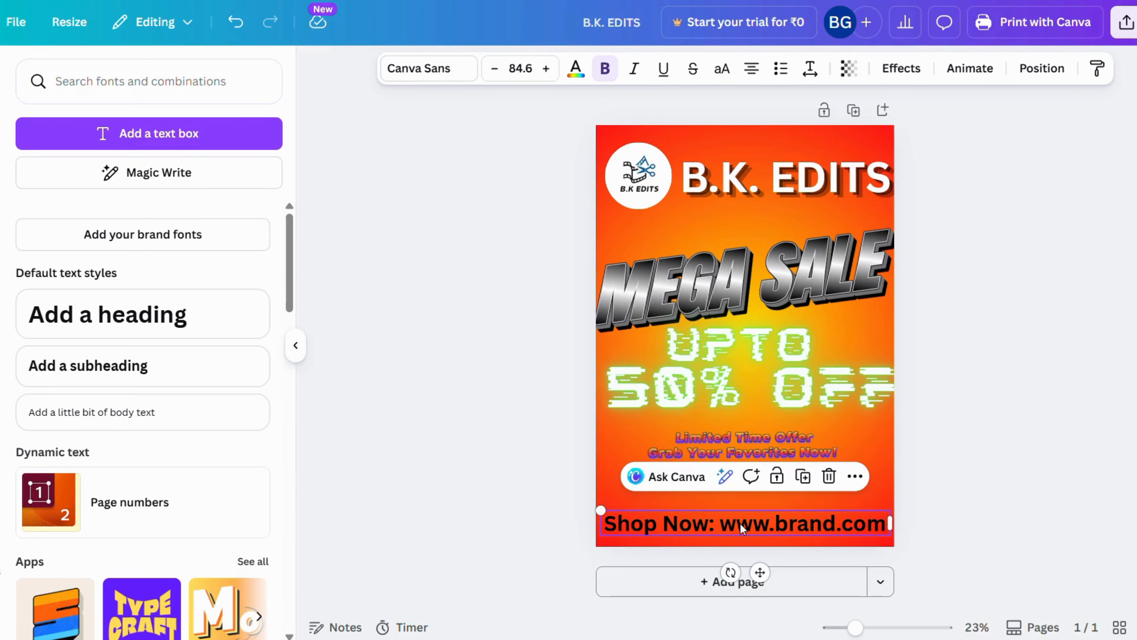
left_click(740, 523)
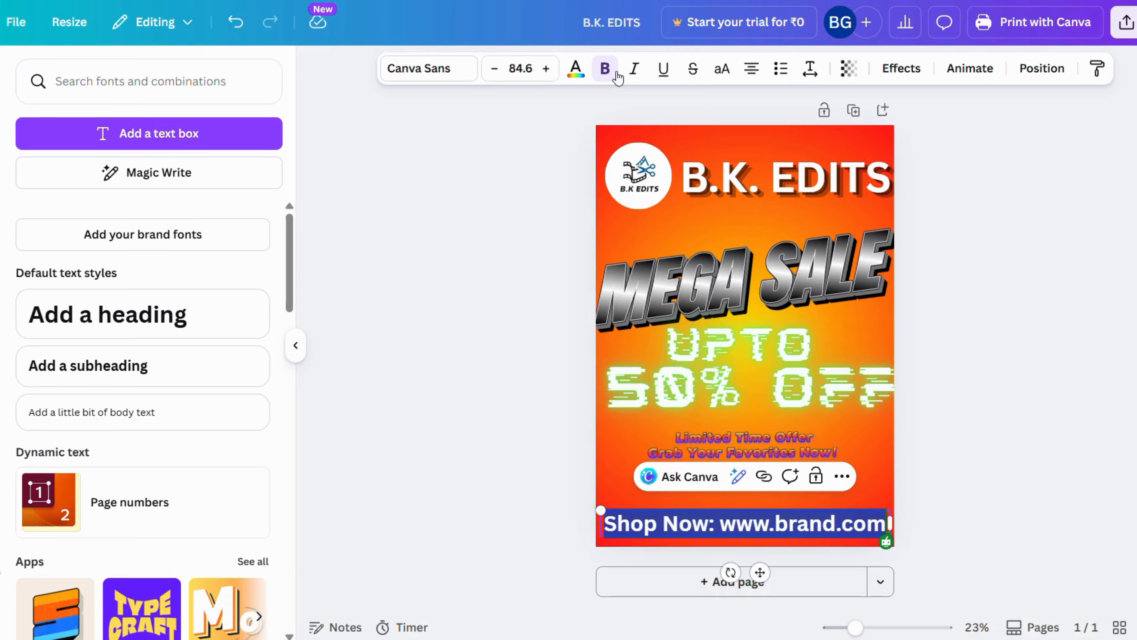
left_click(576, 70)
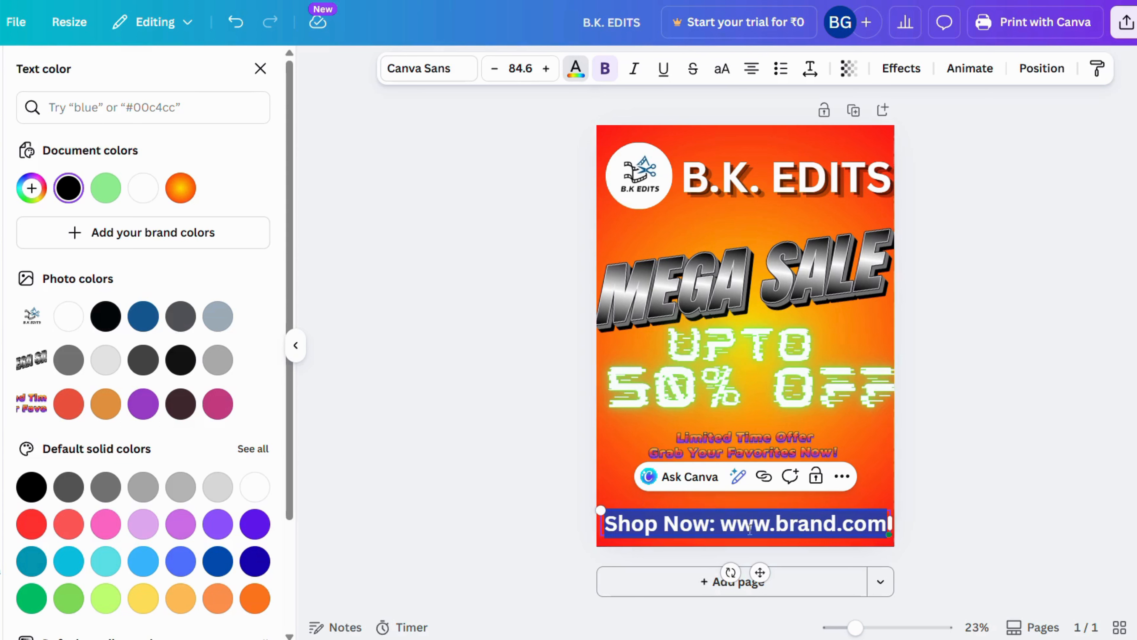
left_click(107, 406)
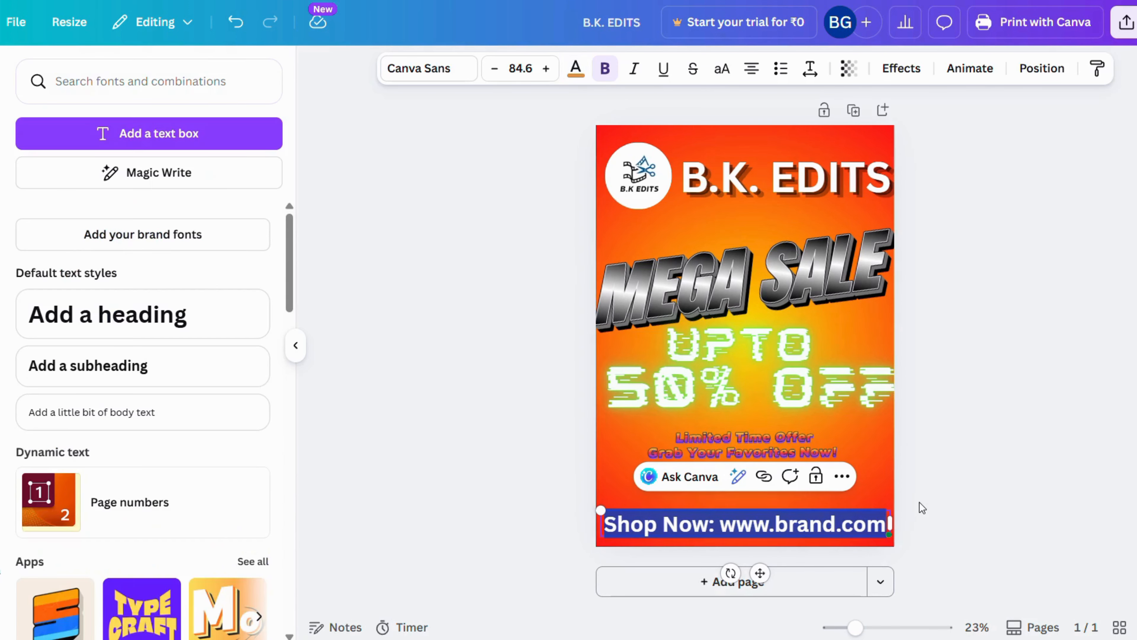
left_click(919, 503)
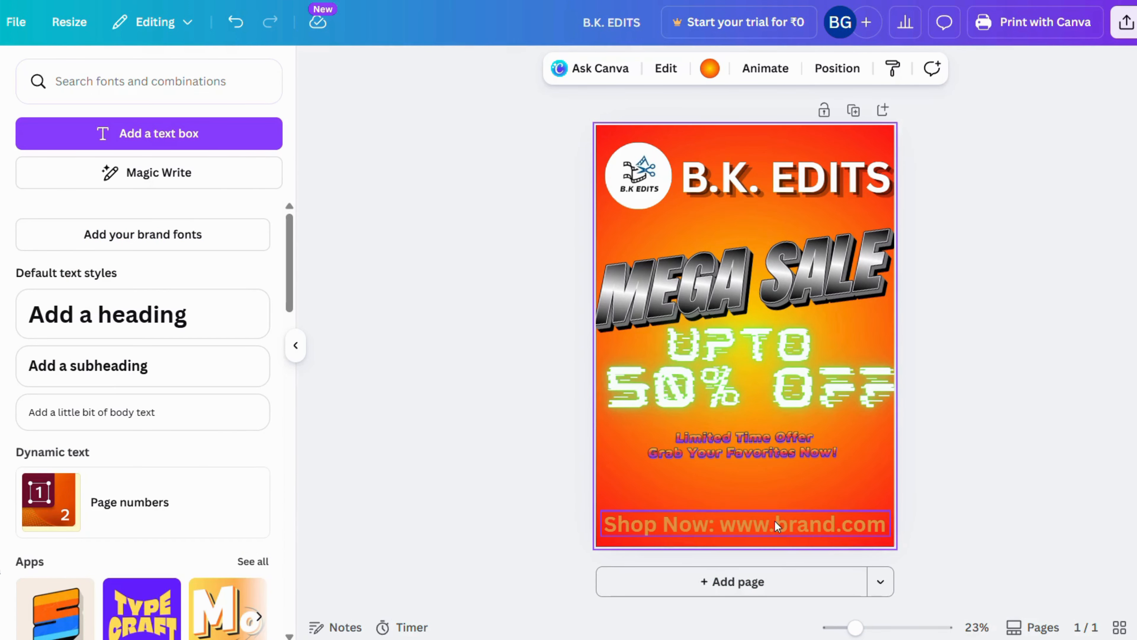
left_click(863, 527)
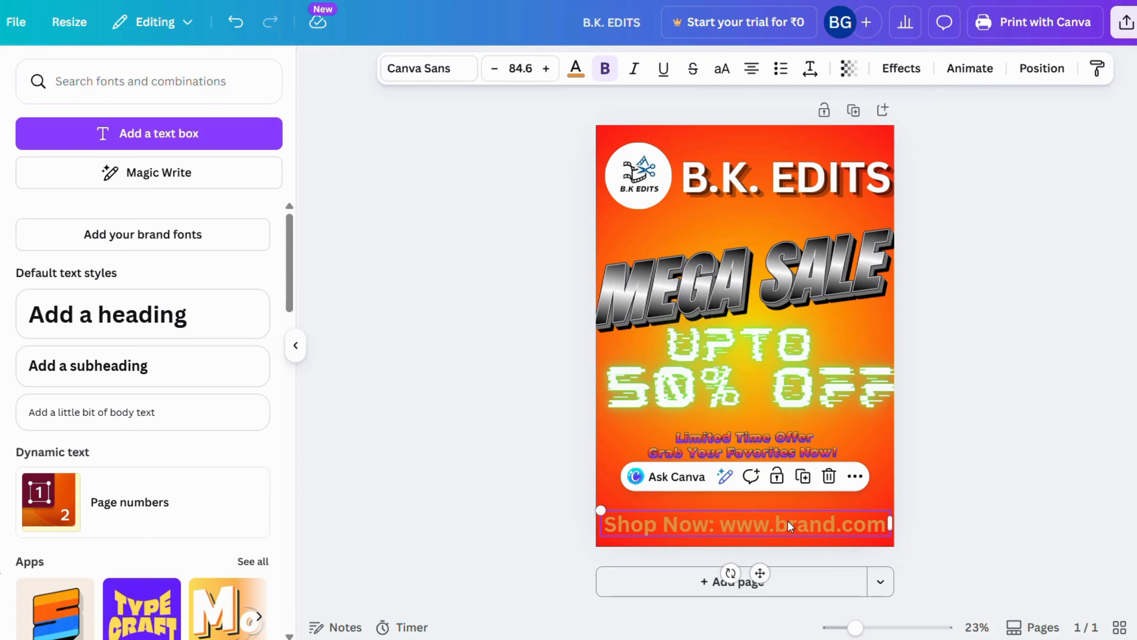
key("ctrl+a")
double_click(767, 525)
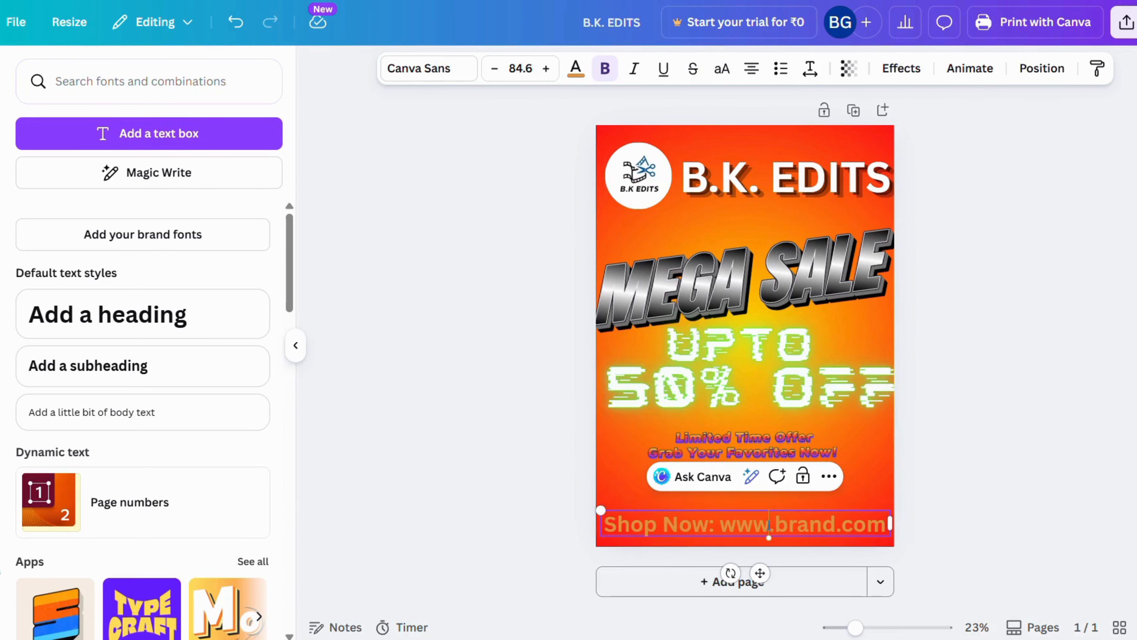
key("ctrl+a")
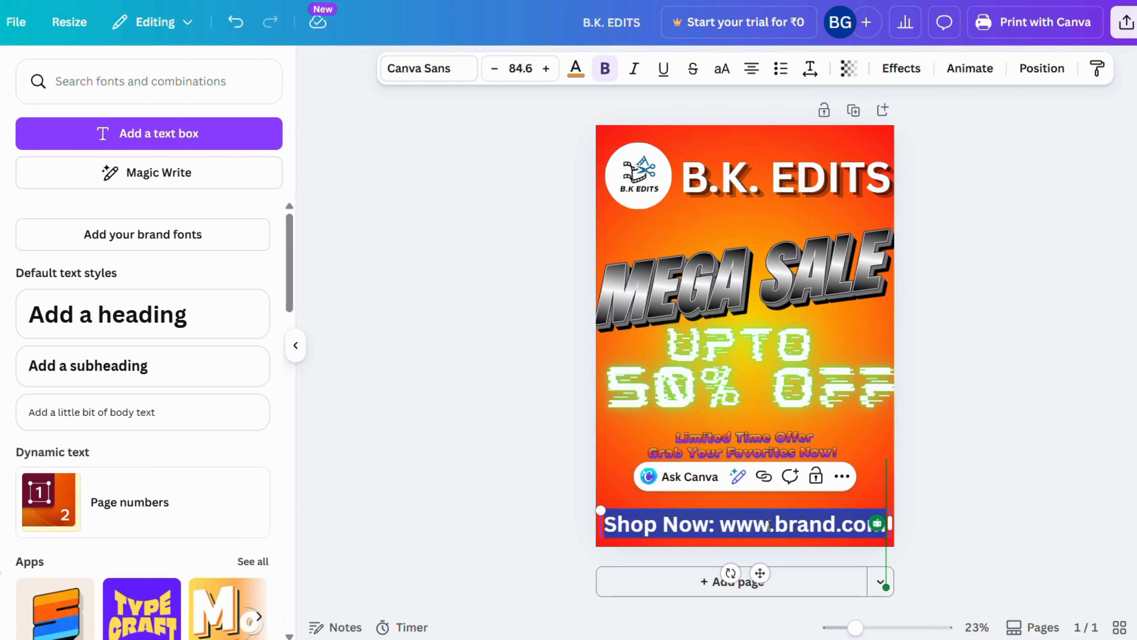
left_click(901, 68)
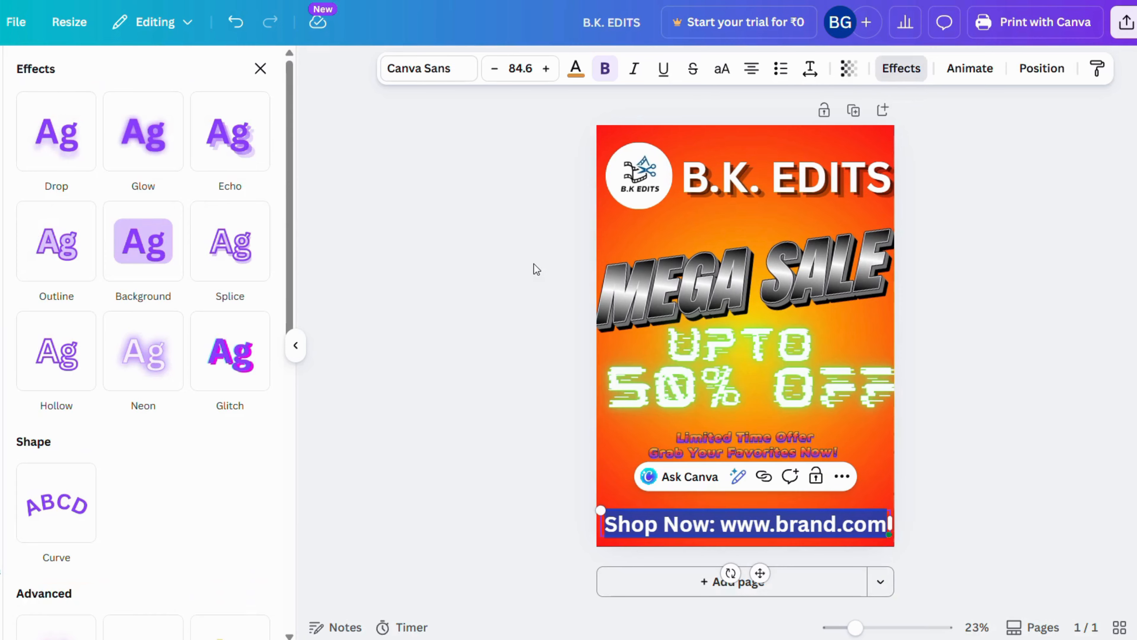
left_click(149, 246)
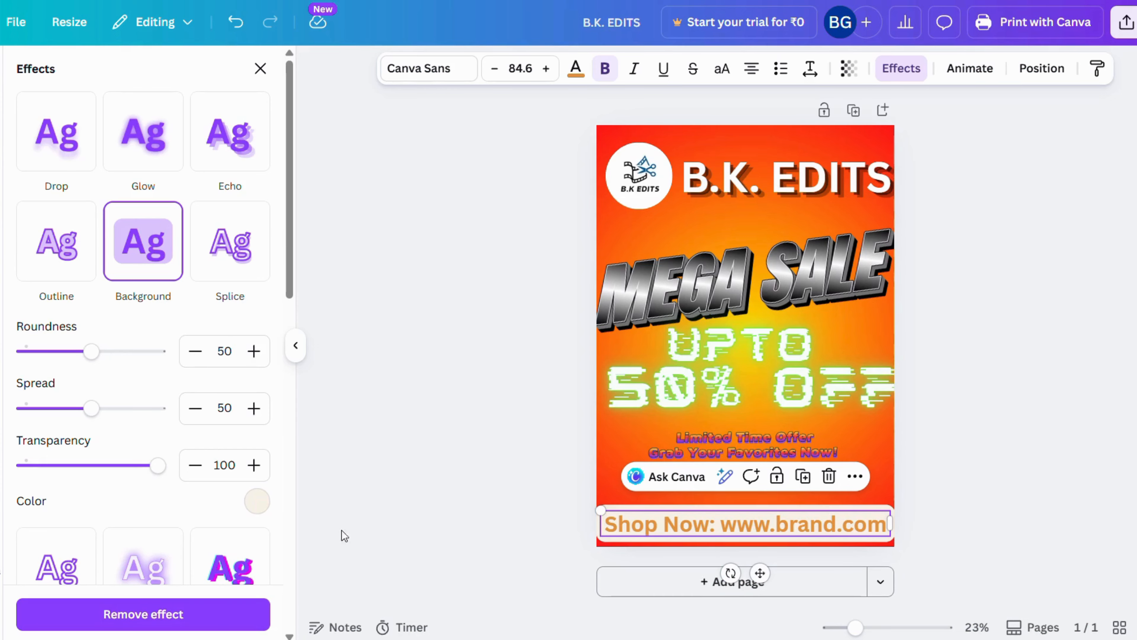
Set the shop link's background effect to the custom red #F10606
left_click(256, 502)
scroll(97, 381, "down", 1)
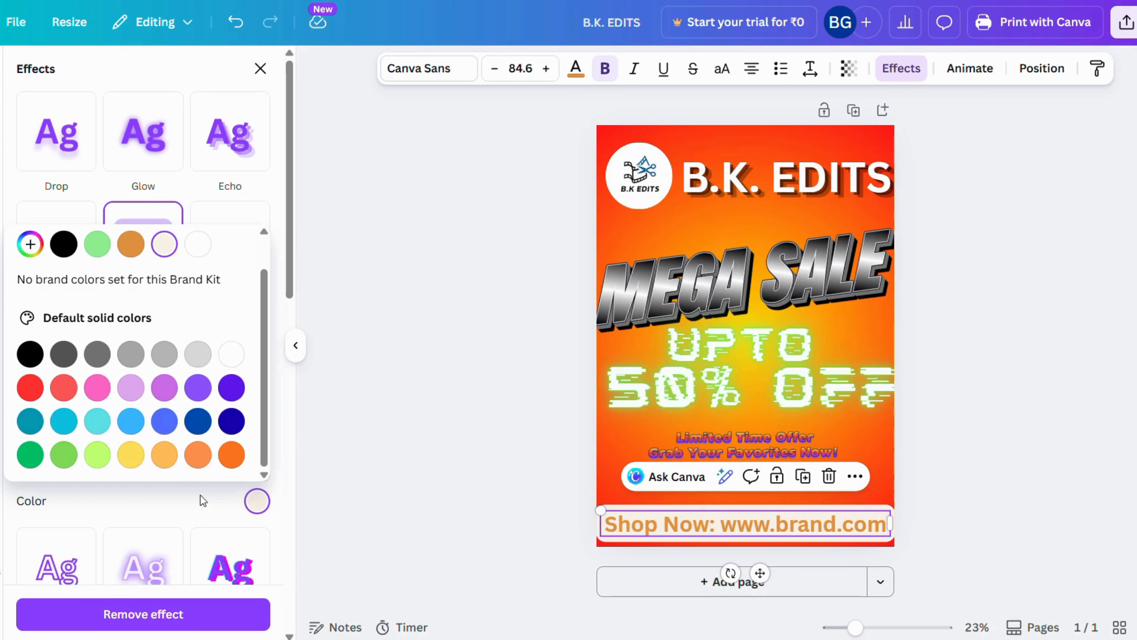
left_click(31, 244)
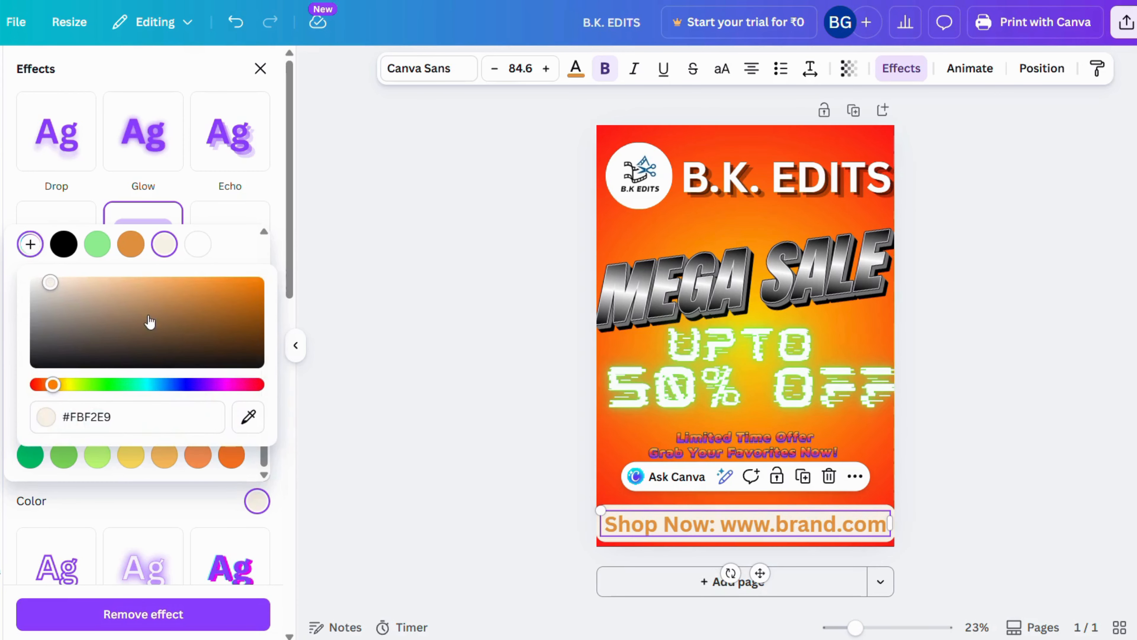
left_click_drag(52, 384, 34, 385)
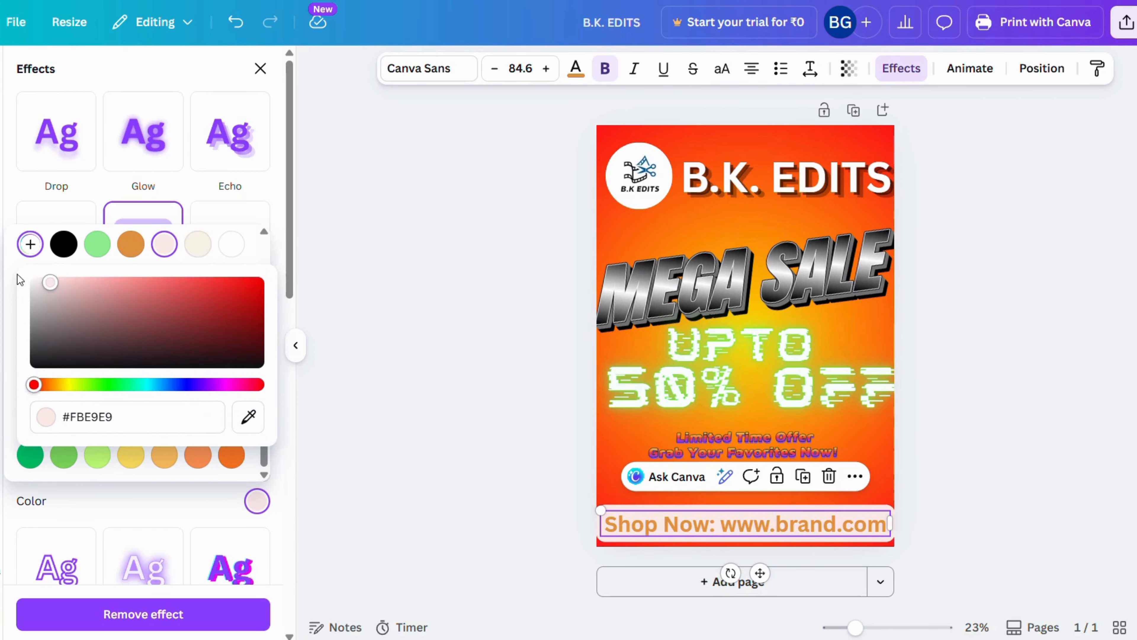
left_click_drag(50, 282, 255, 286)
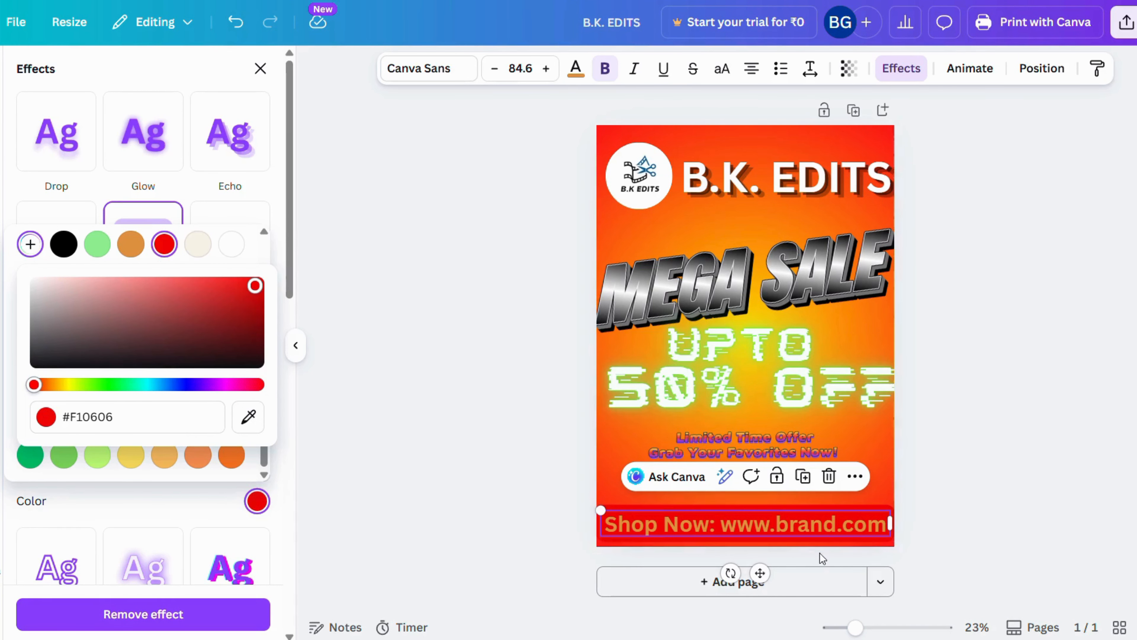
left_click(932, 533)
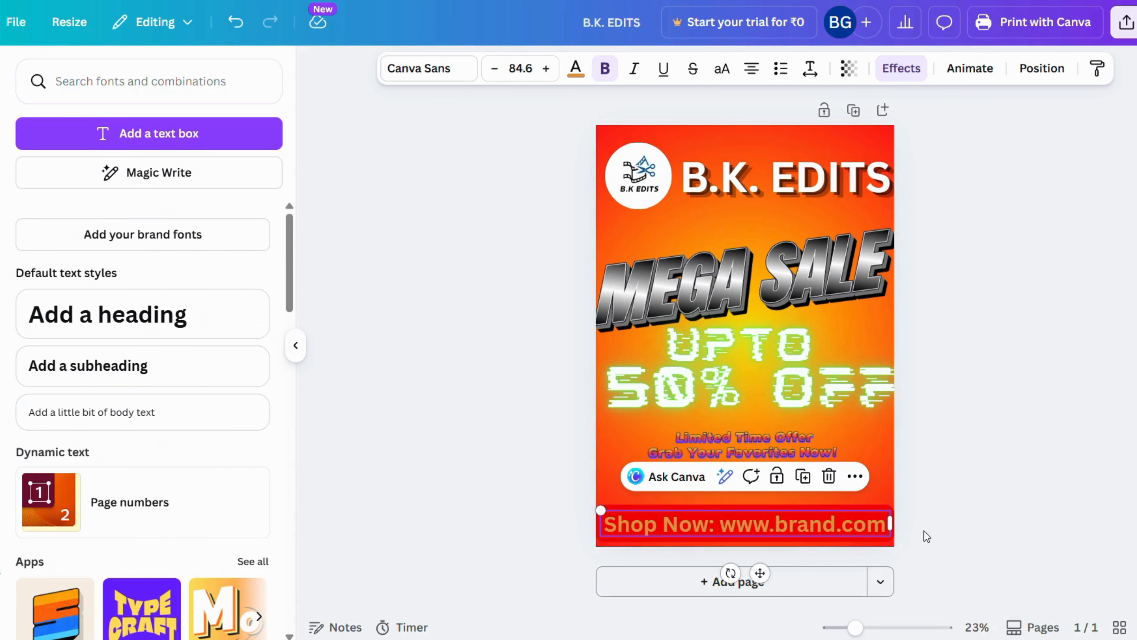
left_click(959, 454)
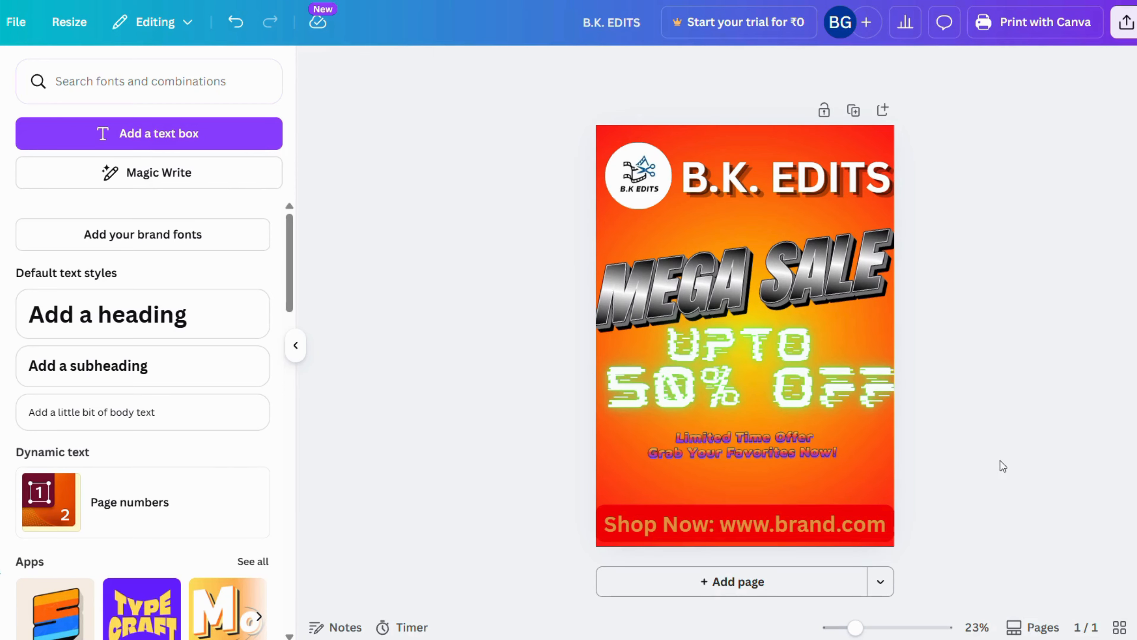
Enlarge the limited-time offer lettering to nearly the poster's width and move it down to just above the shop link
left_click(737, 449)
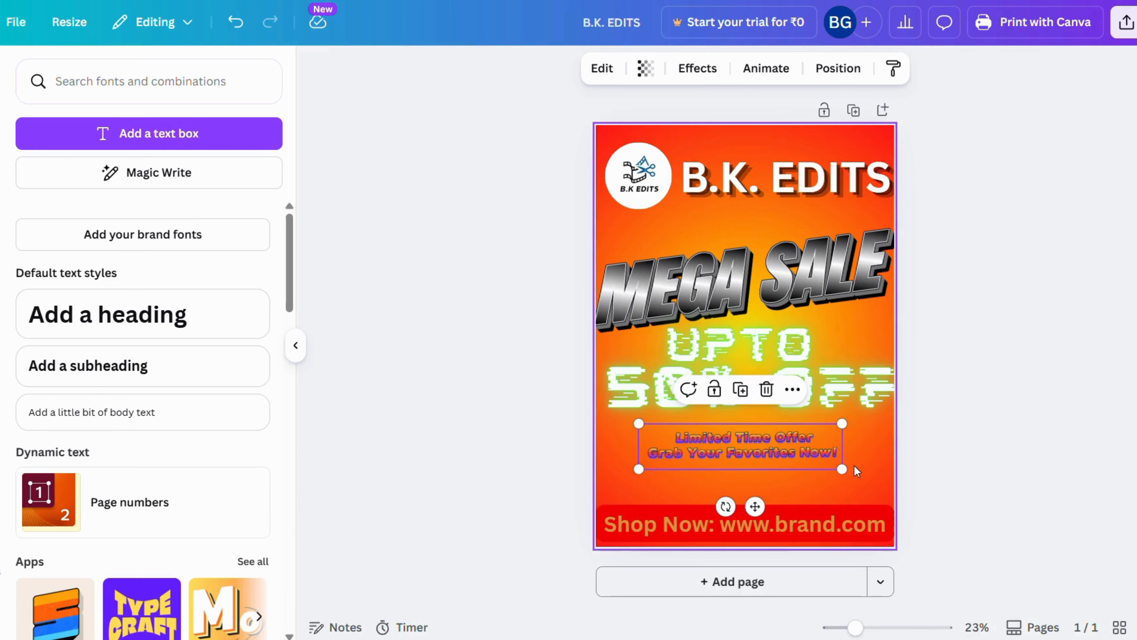
left_click_drag(843, 470, 878, 492)
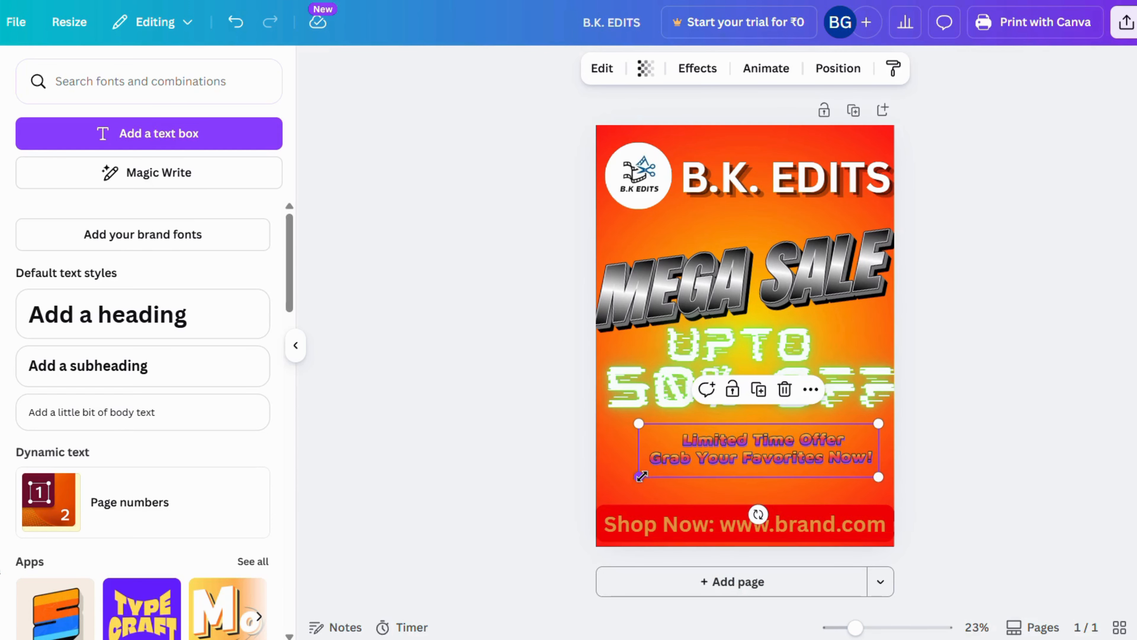
left_click_drag(627, 474, 614, 480)
left_click_drag(765, 455, 765, 469)
Enlarge "UPTO 50% OFF" slightly to span the poster's full width and move it down to just above the offer lettering
left_click(751, 348)
left_click_drag(605, 424, 599, 426)
left_click_drag(743, 388, 745, 407)
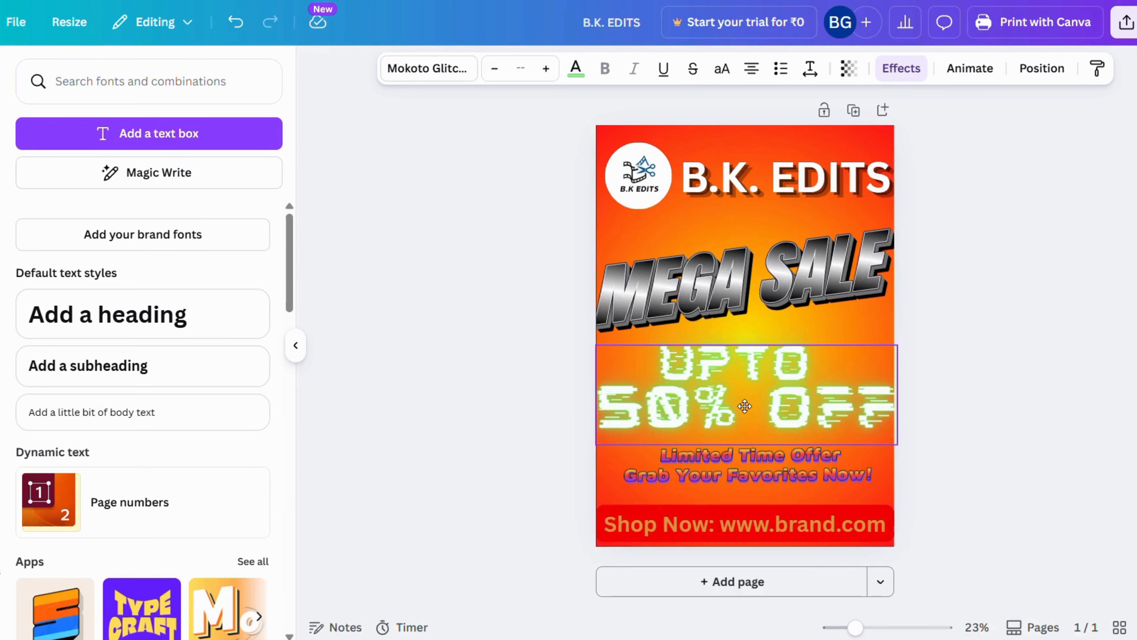
Nudge the MEGA SALE artwork slightly right to centre it across the poster
left_click(742, 290)
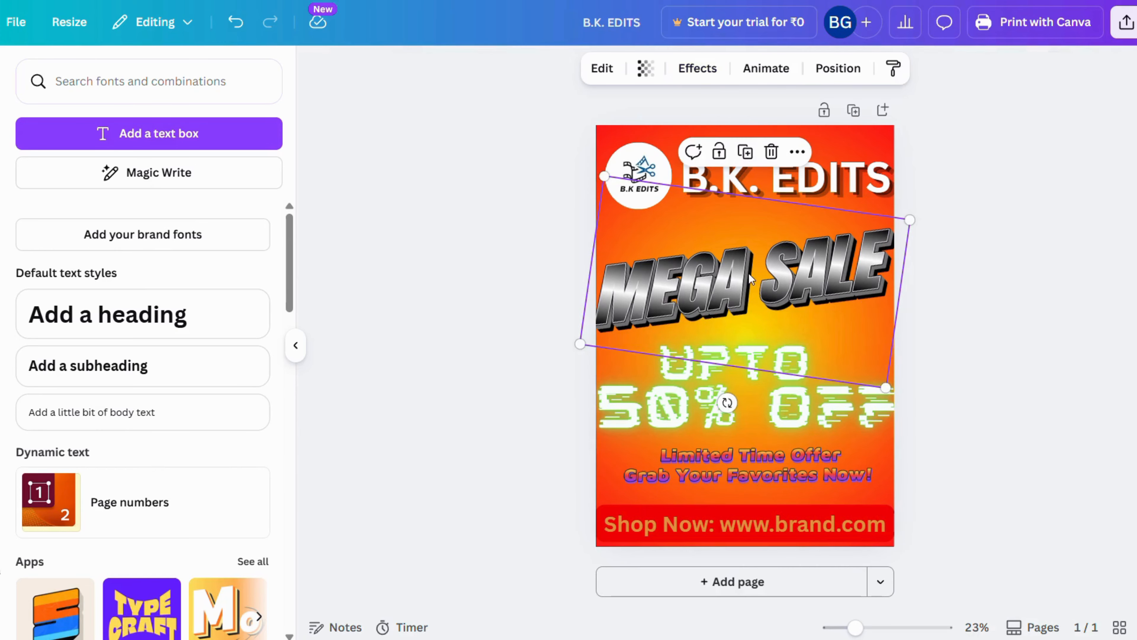
left_click_drag(748, 273, 784, 275)
left_click(962, 175)
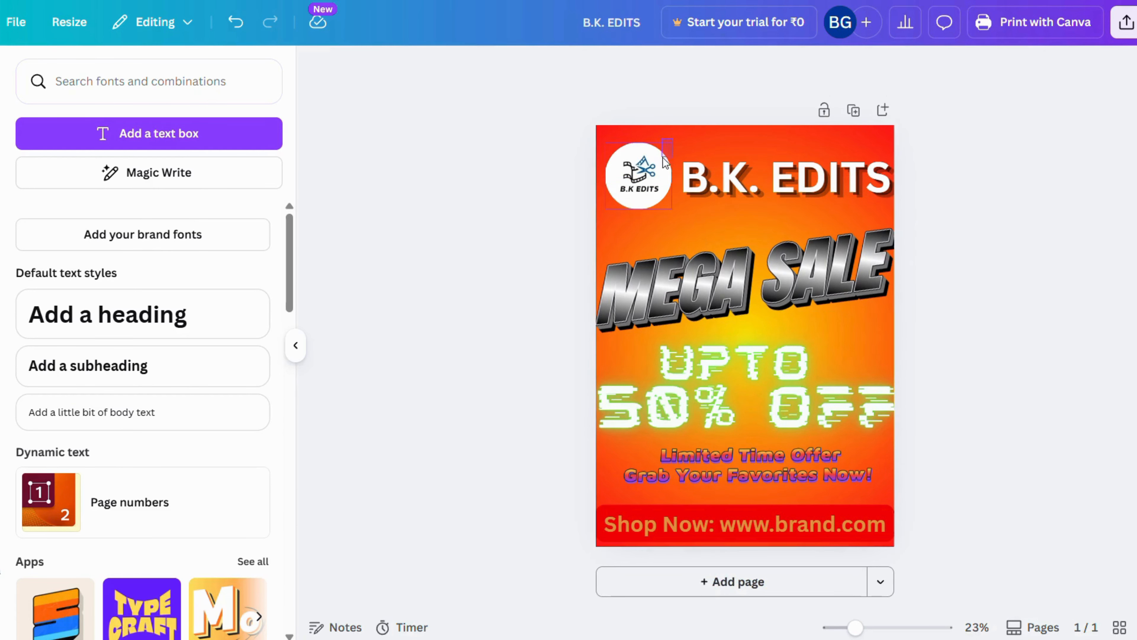
Nudge the B.K. EDITS heading slightly left, closer to the logo and clear of the poster's edge
left_click_drag(722, 176, 723, 177)
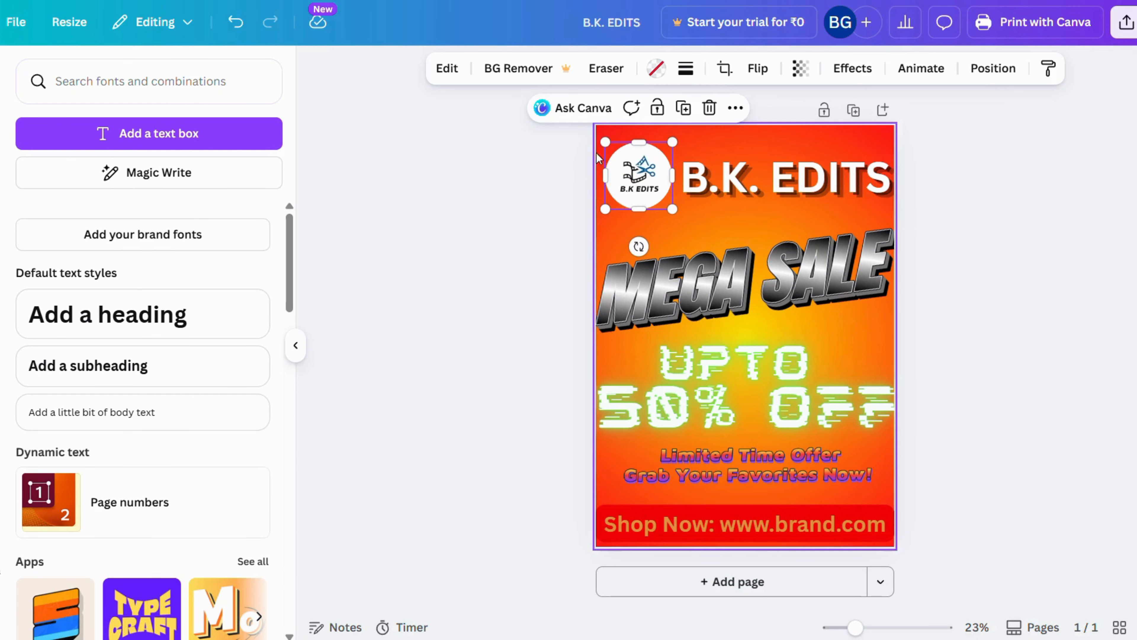
left_click(1005, 266)
left_click_drag(729, 182, 731, 175)
left_click(964, 217)
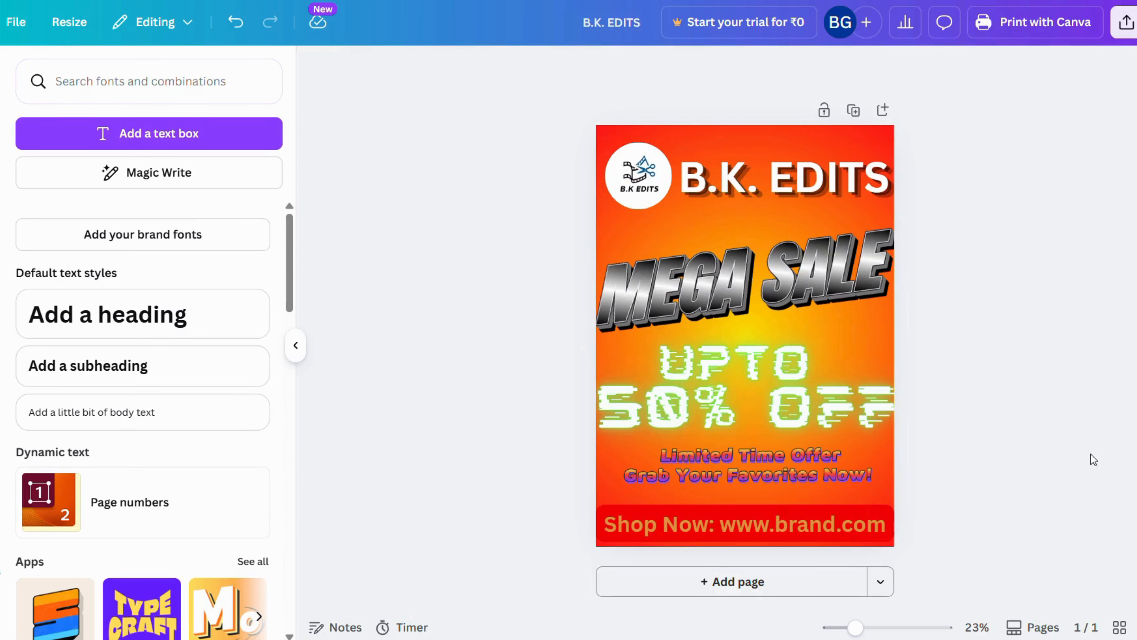